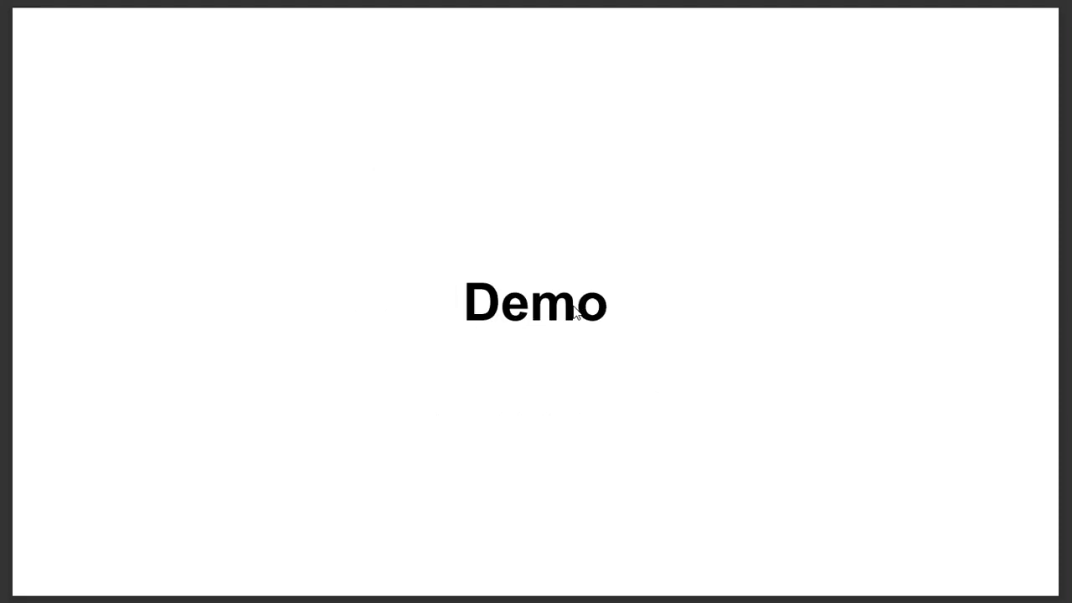
Switch to ServiceNow, find Tables under System Definition and start a new table record.
{"action": "key", "text": "alt+Tab"}
{"action": "key", "text": "alt+Tab"}
{"action": "key", "text": "alt+Tab"}
{"action": "key", "text": "alt+Tab"}
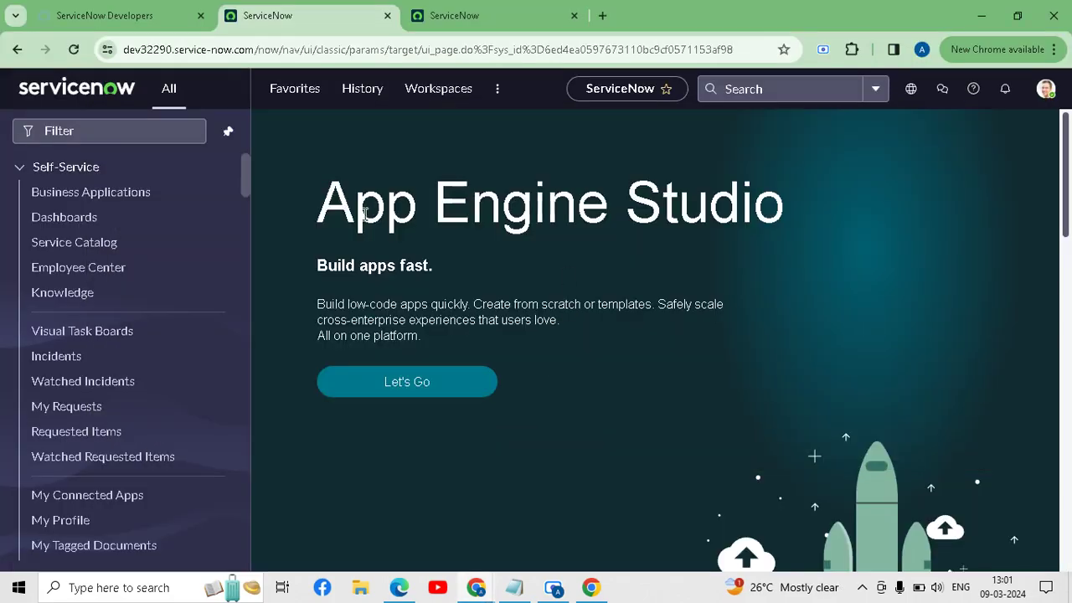
{"action": "left_click", "coordinate": [152, 132]}
{"action": "type", "text": "t"}
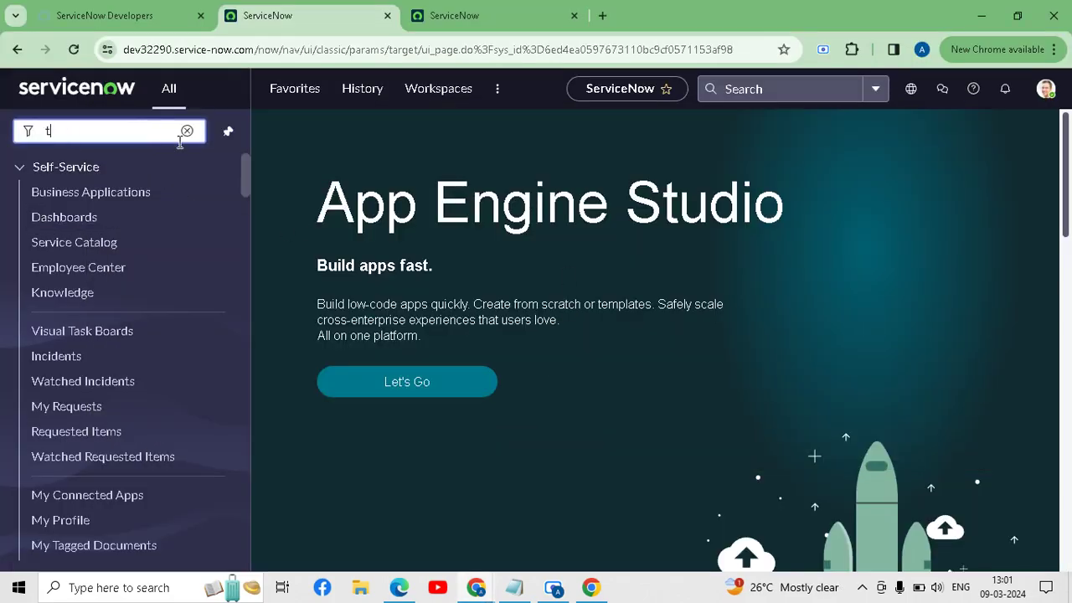
{"action": "type", "text": "ables"}
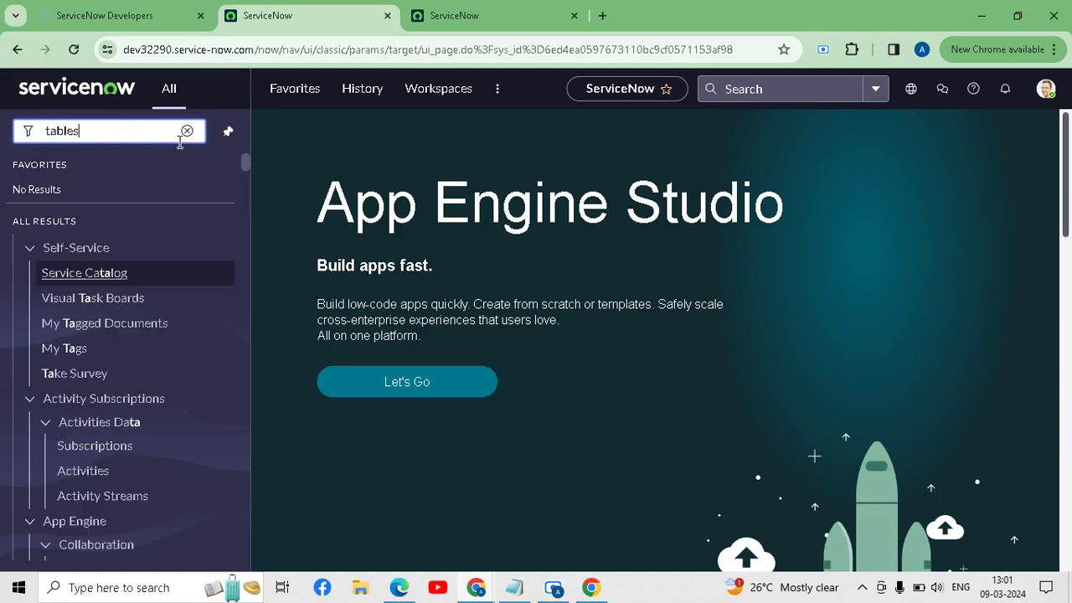
{"action": "scroll", "coordinate": [98, 275], "scroll_direction": "down", "scroll_amount": 3}
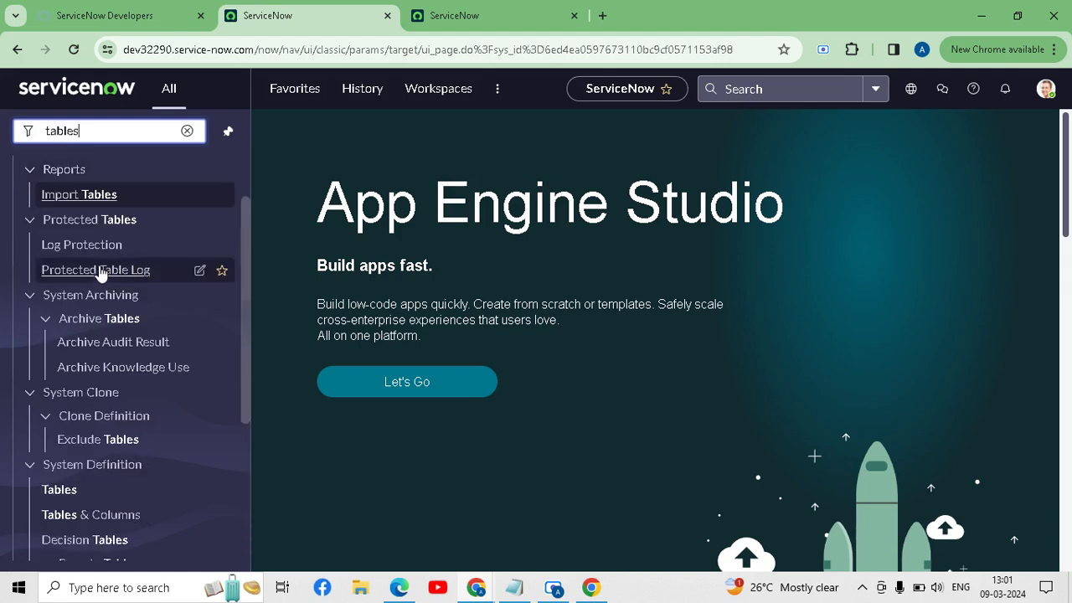
{"action": "scroll", "coordinate": [99, 275], "scroll_direction": "down", "scroll_amount": 2}
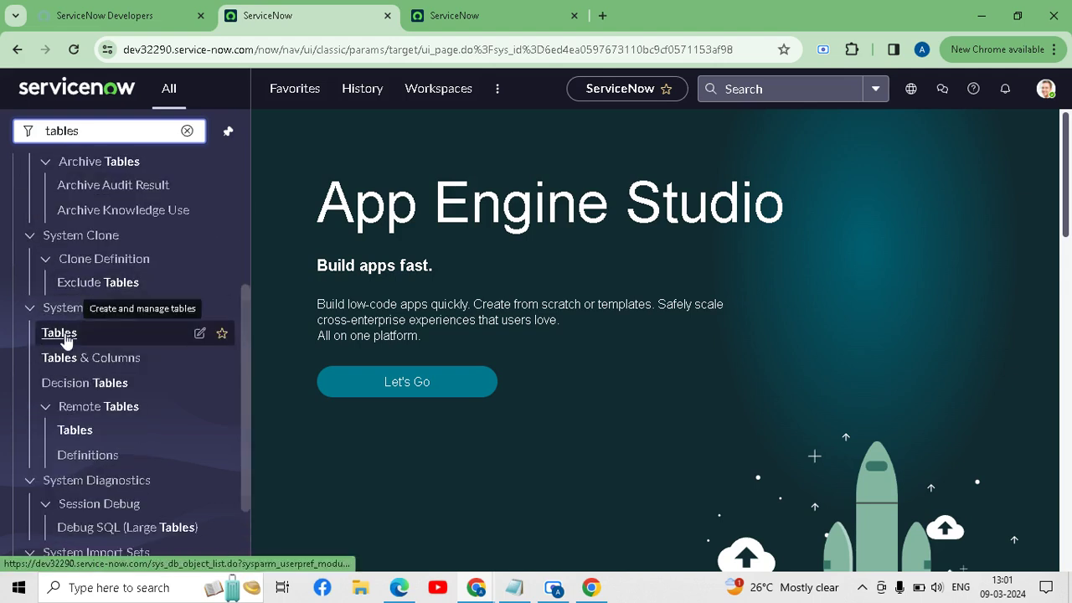
{"action": "left_click", "coordinate": [64, 339]}
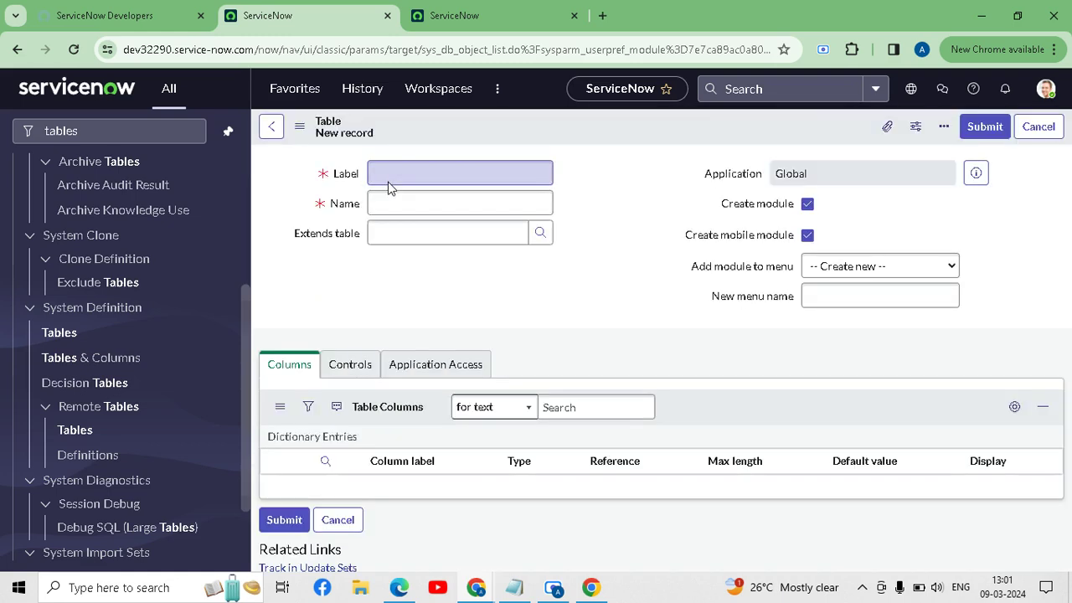
Label the new table ChatGPT and set its new menu name to OpenAI.
{"action": "left_click", "coordinate": [414, 176]}
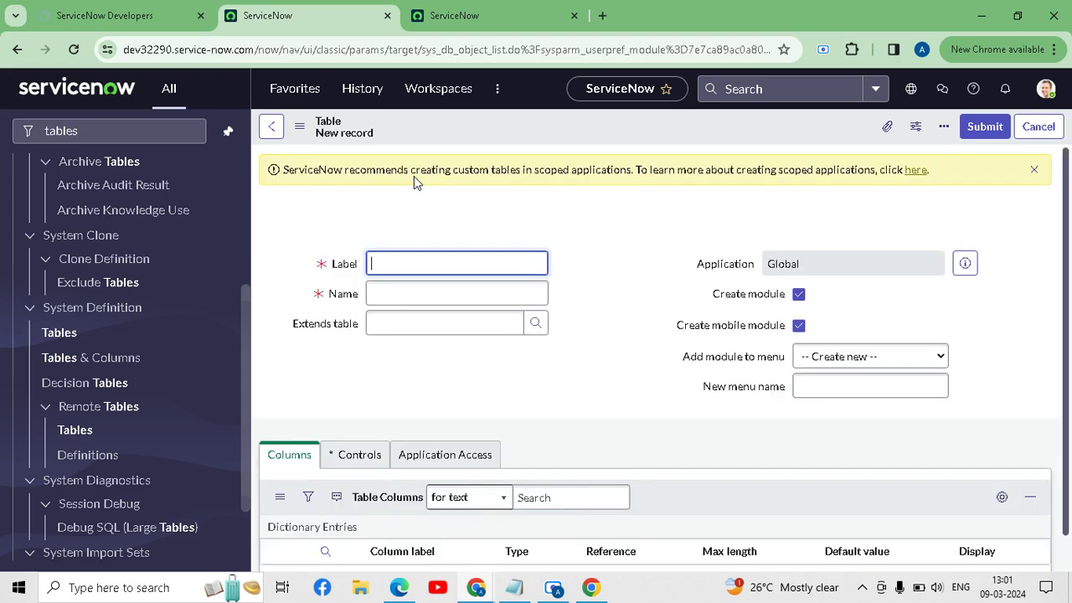
{"action": "type", "text": "ChatGPT"}
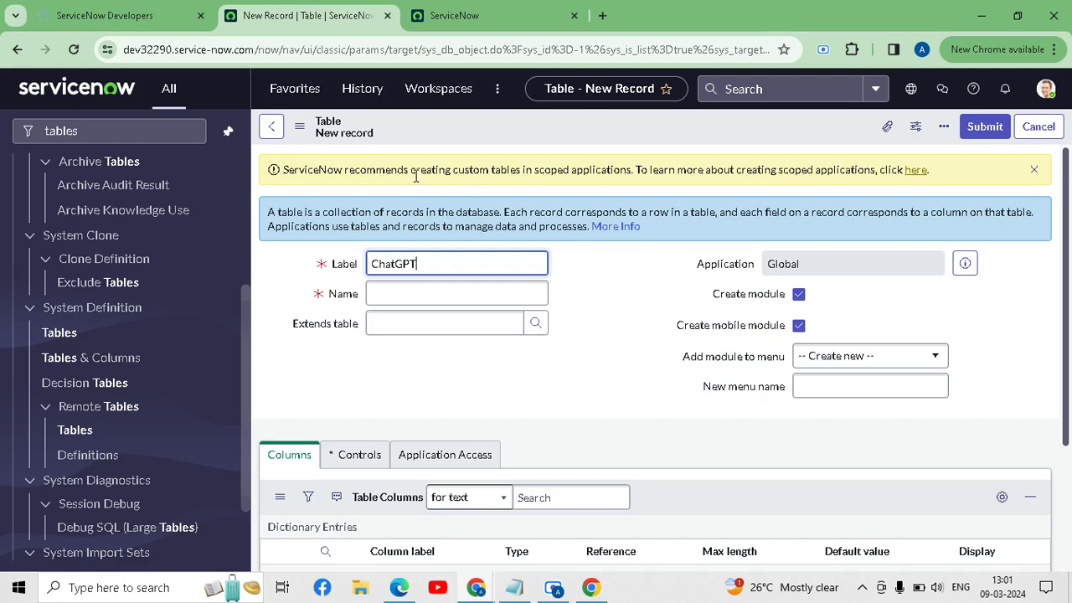
{"action": "left_click", "coordinate": [848, 389]}
{"action": "double_click", "coordinate": [849, 388]}
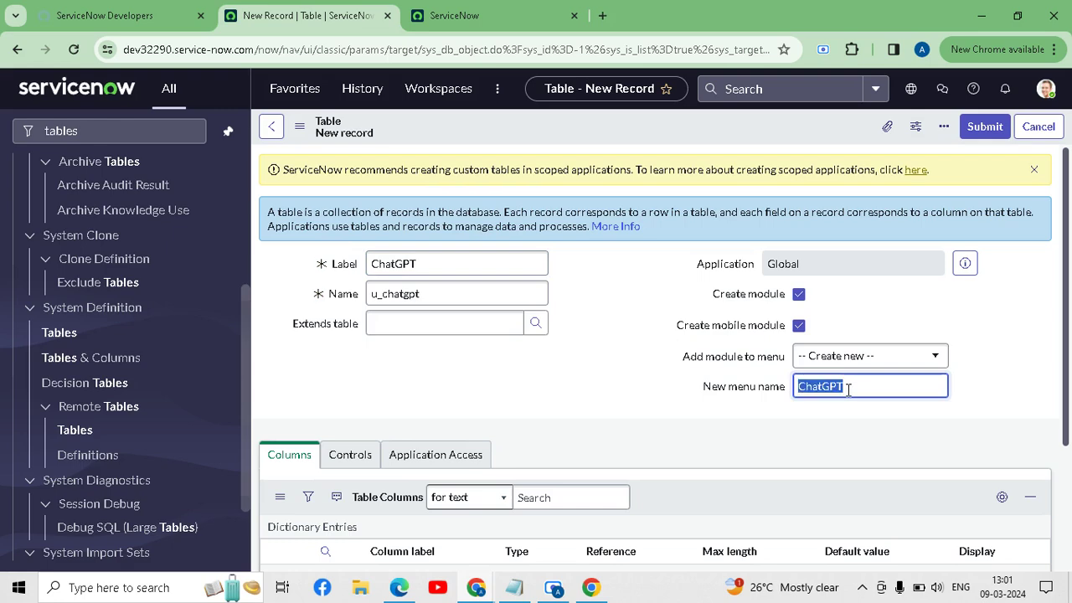
{"action": "type", "text": "OpenAI"}
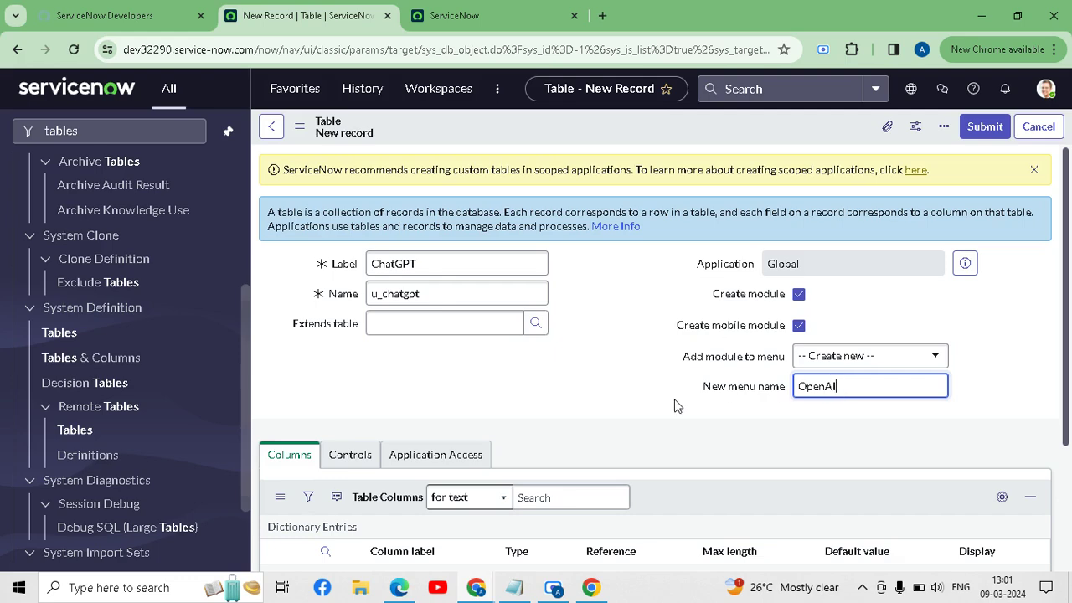
Add a table column labelled Promt Message with the type String (Full UTF-8).
{"action": "scroll", "coordinate": [654, 402], "scroll_direction": "down", "scroll_amount": 2}
{"action": "left_click", "coordinate": [409, 419]}
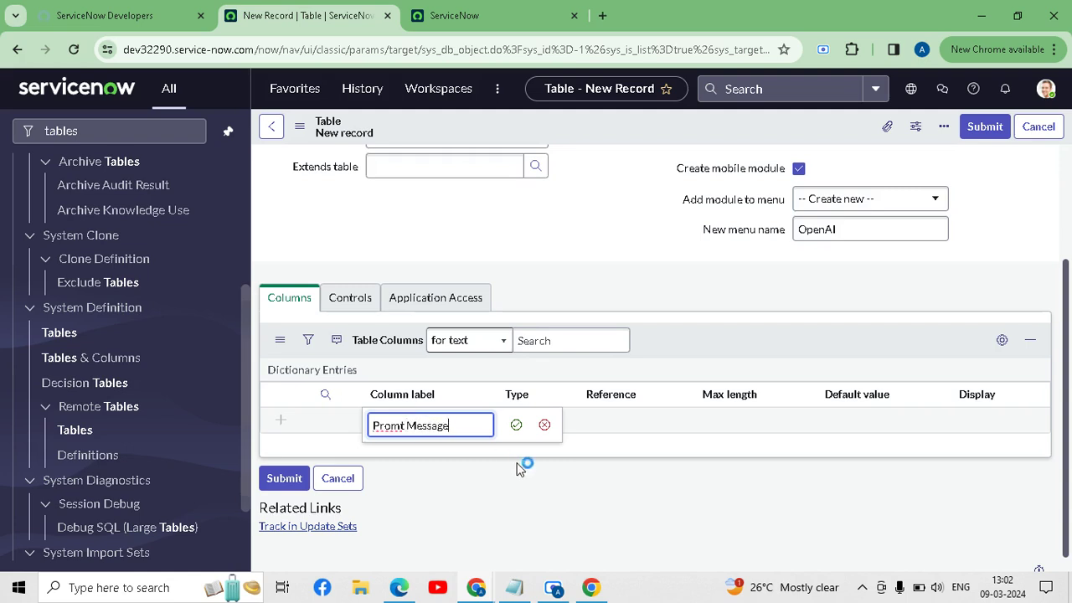
{"action": "left_click", "coordinate": [516, 425]}
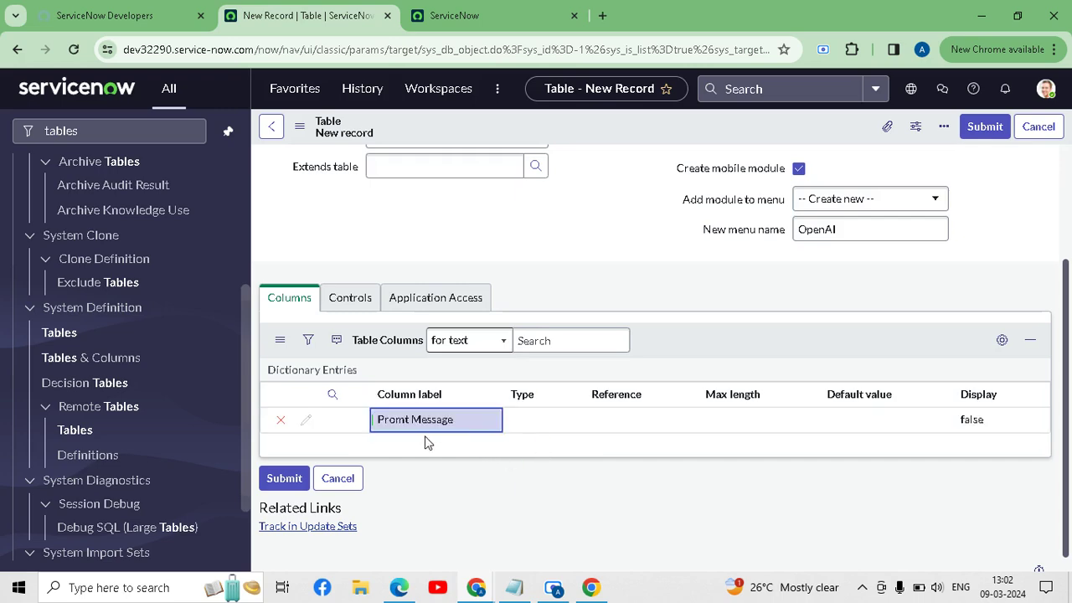
{"action": "double_click", "coordinate": [534, 418]}
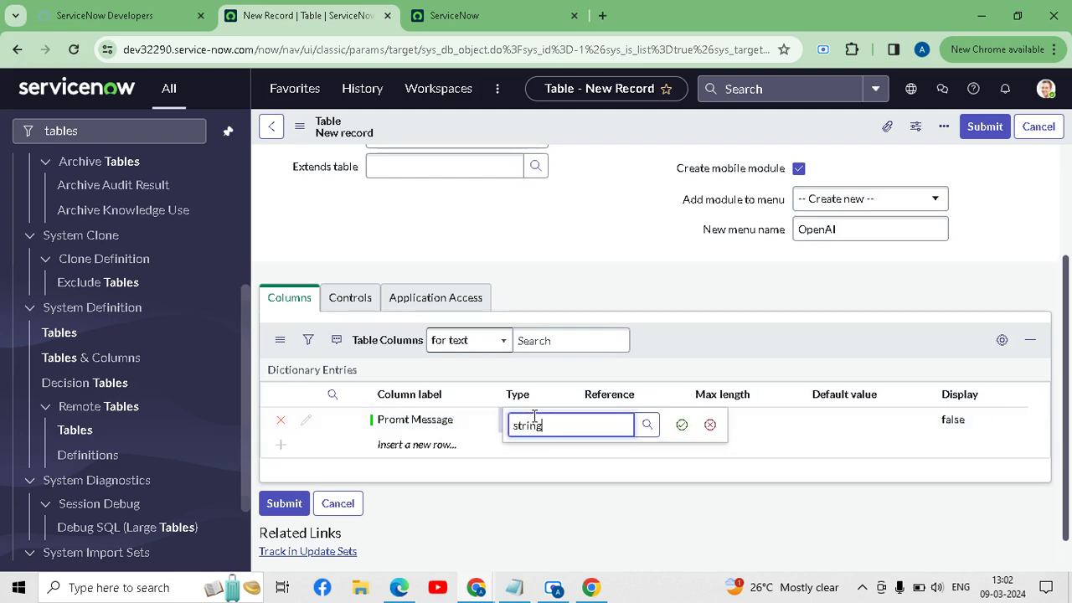
{"action": "left_click", "coordinate": [559, 489]}
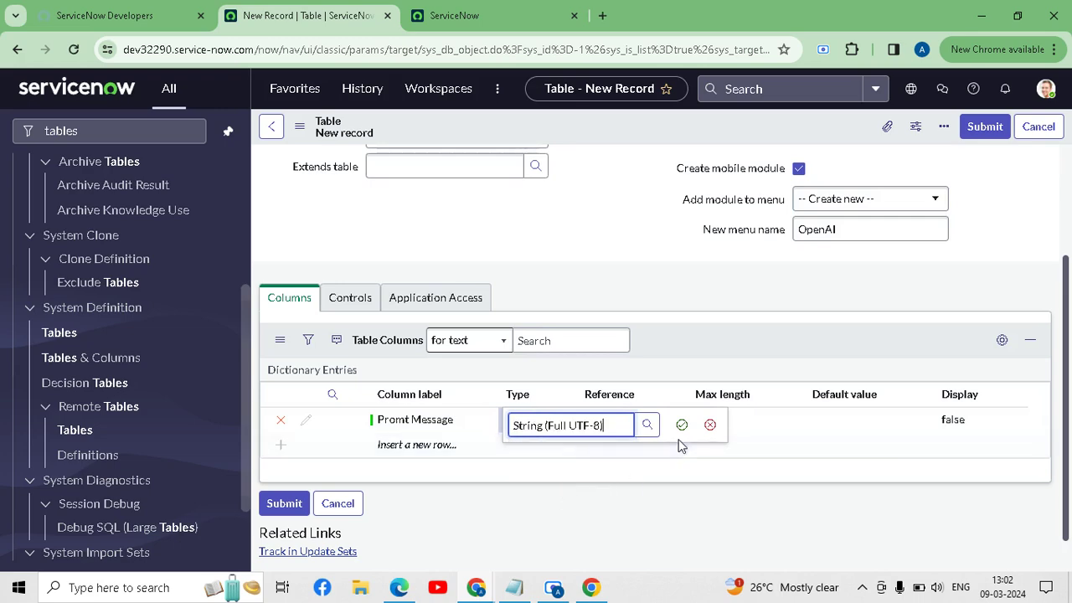
{"action": "left_click", "coordinate": [680, 425]}
Add a second column labelled Answer with the type String (Full UTF-8), and save the table.
{"action": "double_click", "coordinate": [417, 445]}
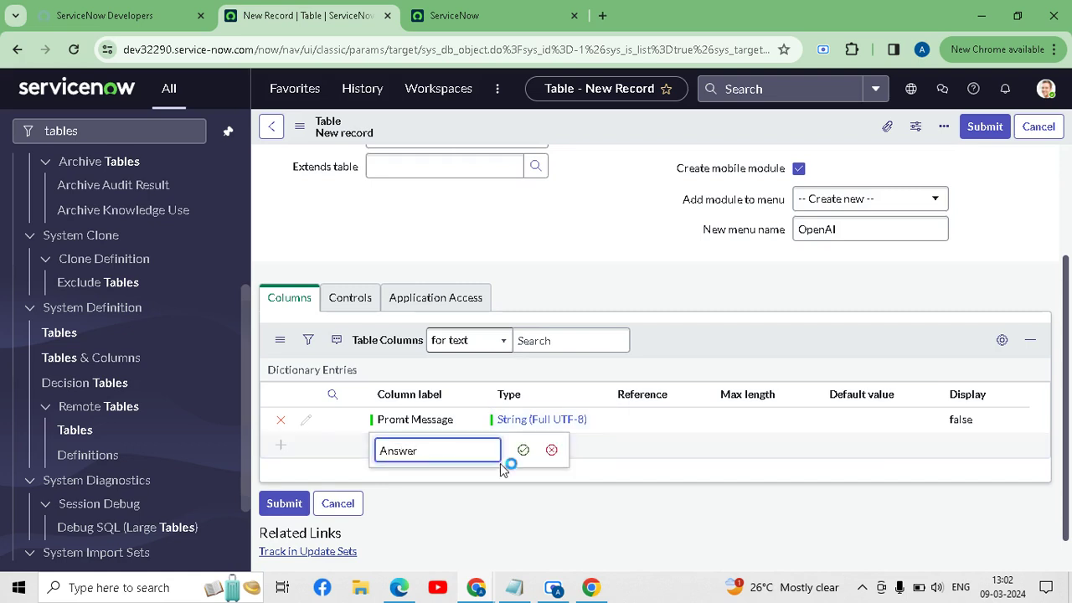
{"action": "left_click", "coordinate": [523, 450]}
{"action": "double_click", "coordinate": [521, 445]}
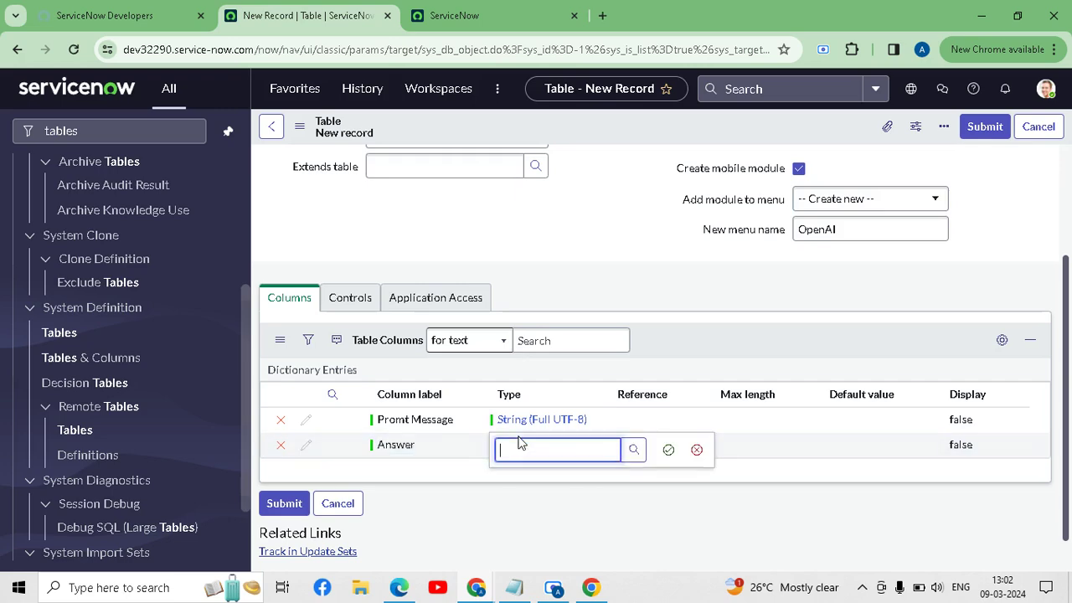
{"action": "type", "text": "str"}
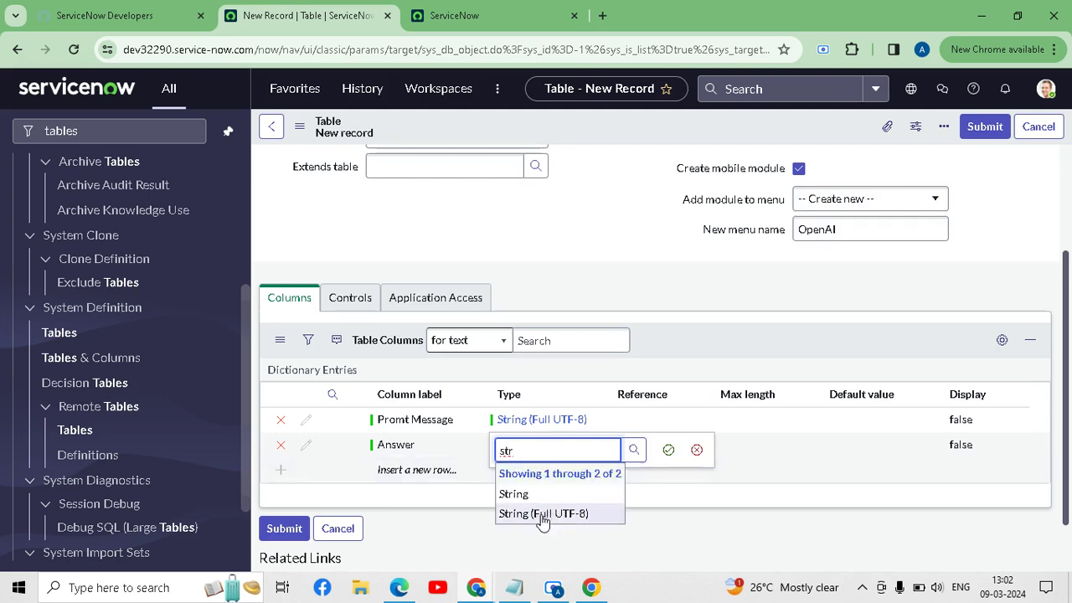
{"action": "left_click", "coordinate": [546, 511]}
{"action": "left_click", "coordinate": [670, 452]}
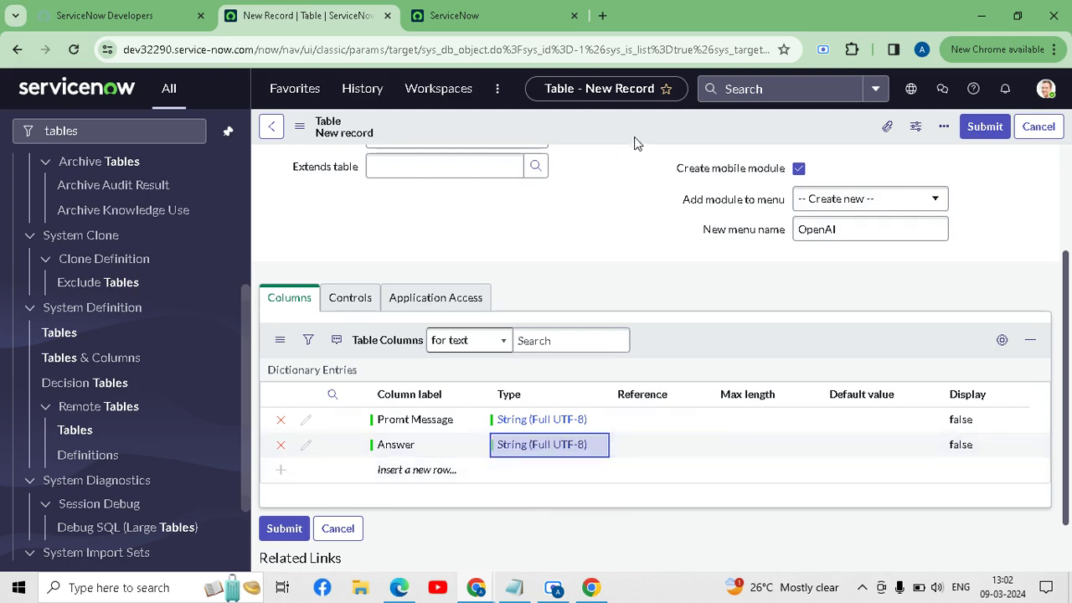
{"action": "right_click", "coordinate": [660, 130]}
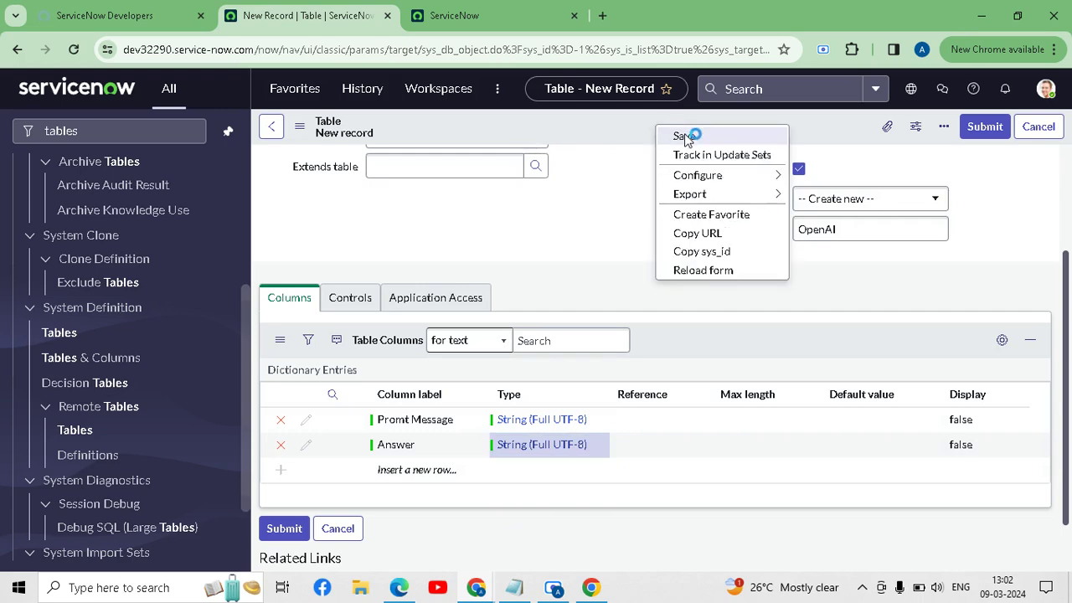
{"action": "left_click", "coordinate": [682, 136]}
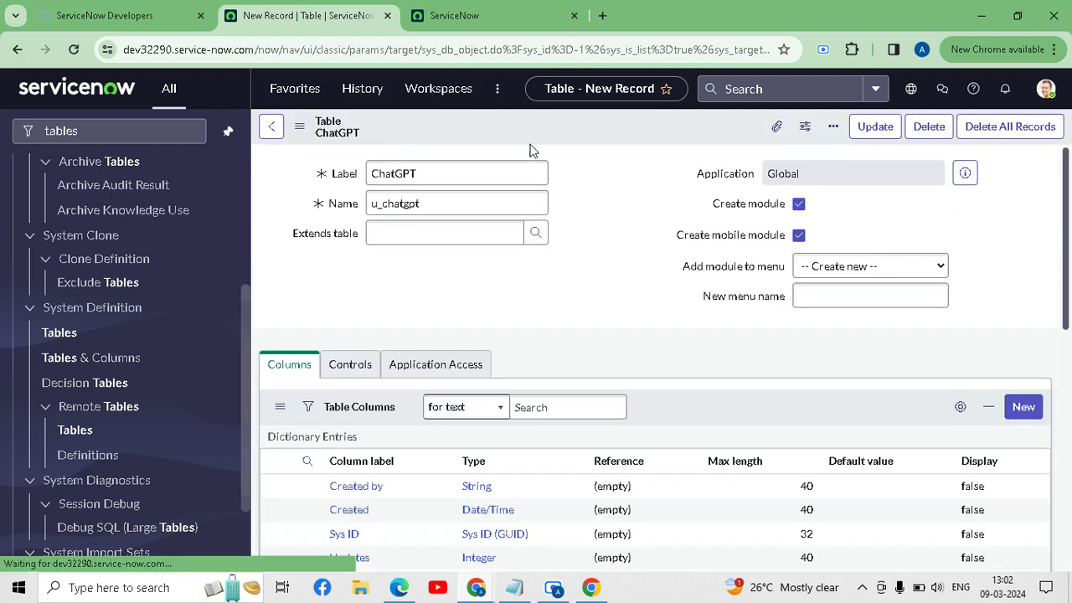
Find REST Message under the outbound System Web Services and start a new REST message record.
{"action": "left_click", "coordinate": [123, 130]}
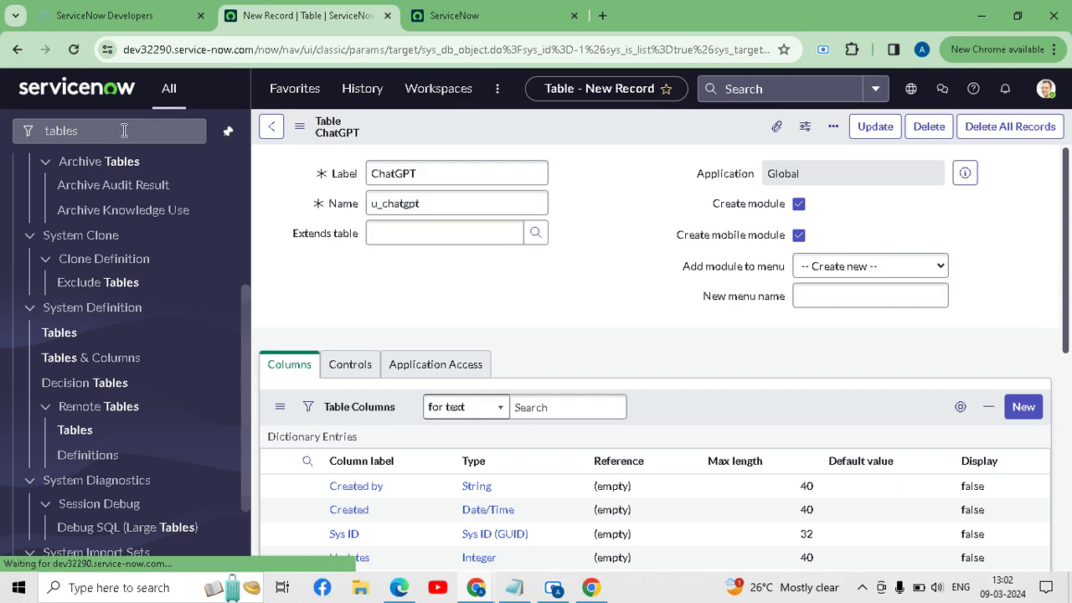
{"action": "double_click", "coordinate": [124, 130]}
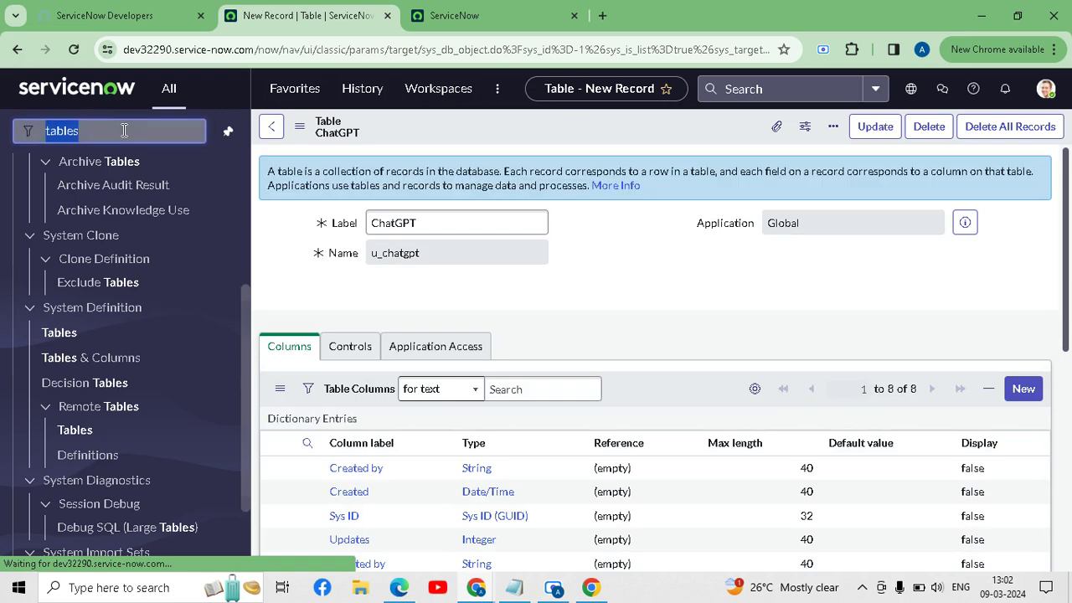
{"action": "type", "text": "rest"}
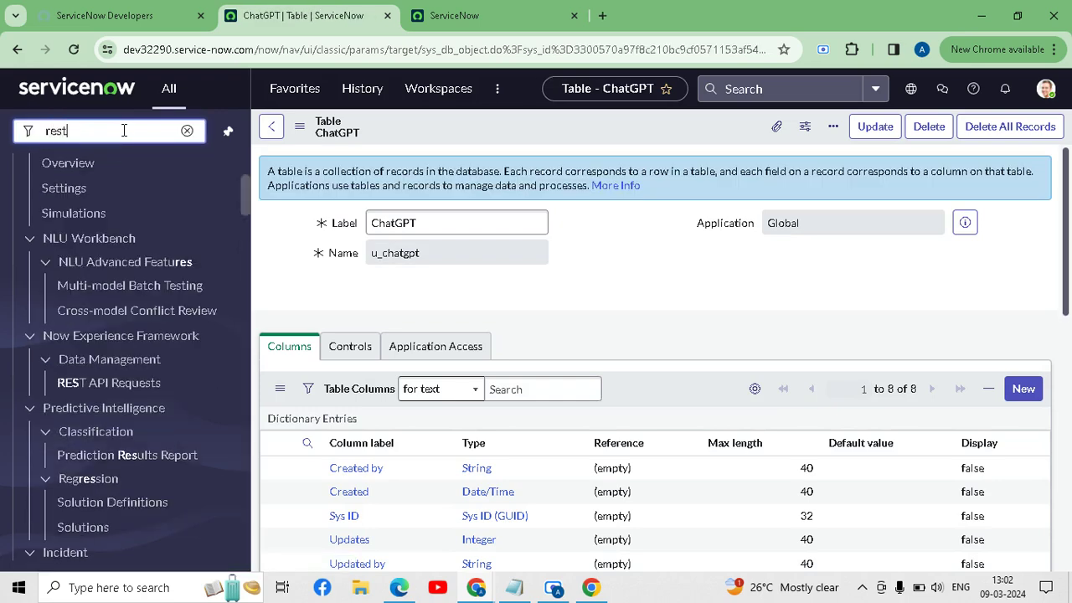
{"action": "type", "text": " messa"}
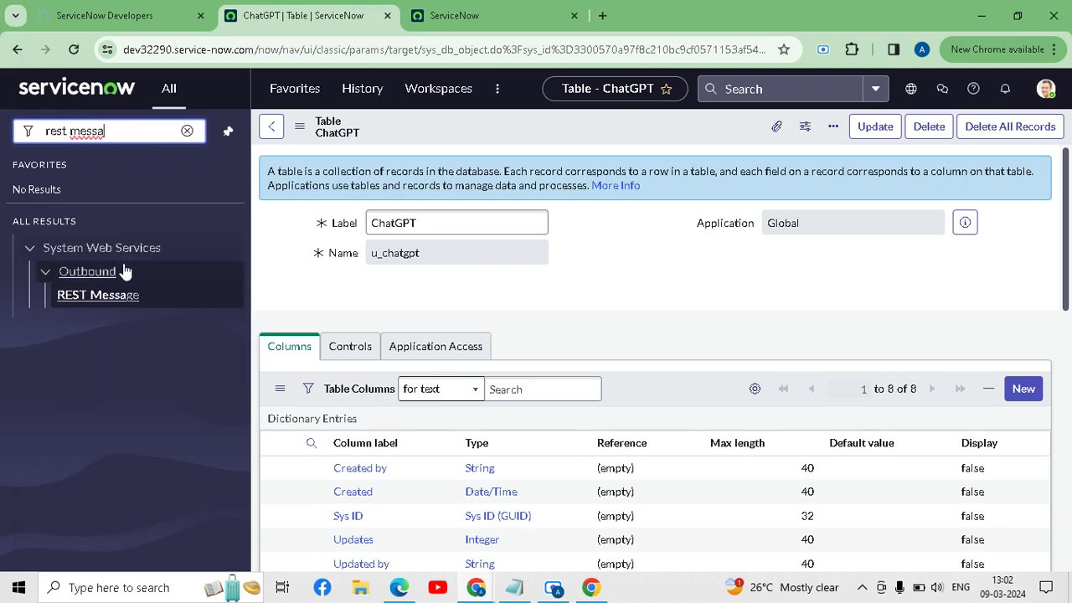
{"action": "left_click", "coordinate": [90, 300]}
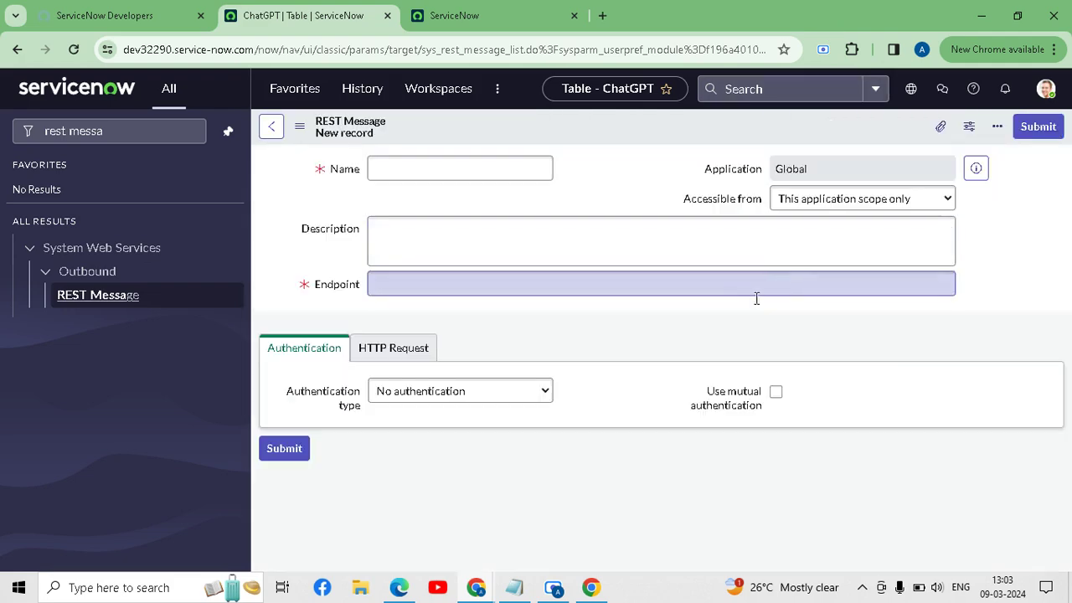
Name the new REST message "chatgpt integration".
{"action": "left_click", "coordinate": [503, 168]}
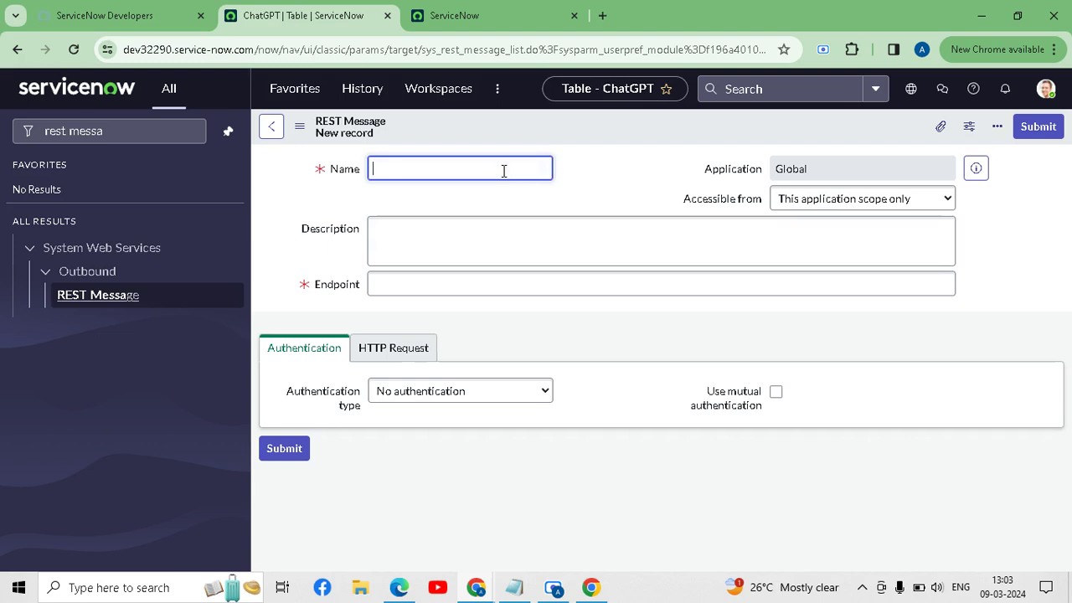
{"action": "type", "text": "cha"}
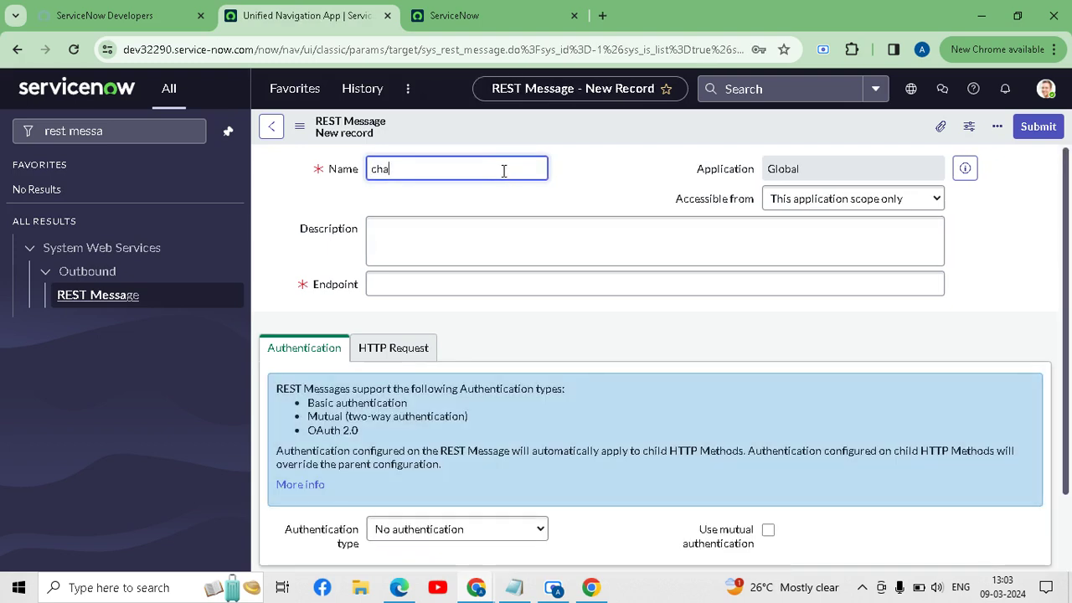
{"action": "type", "text": "tgpt integration"}
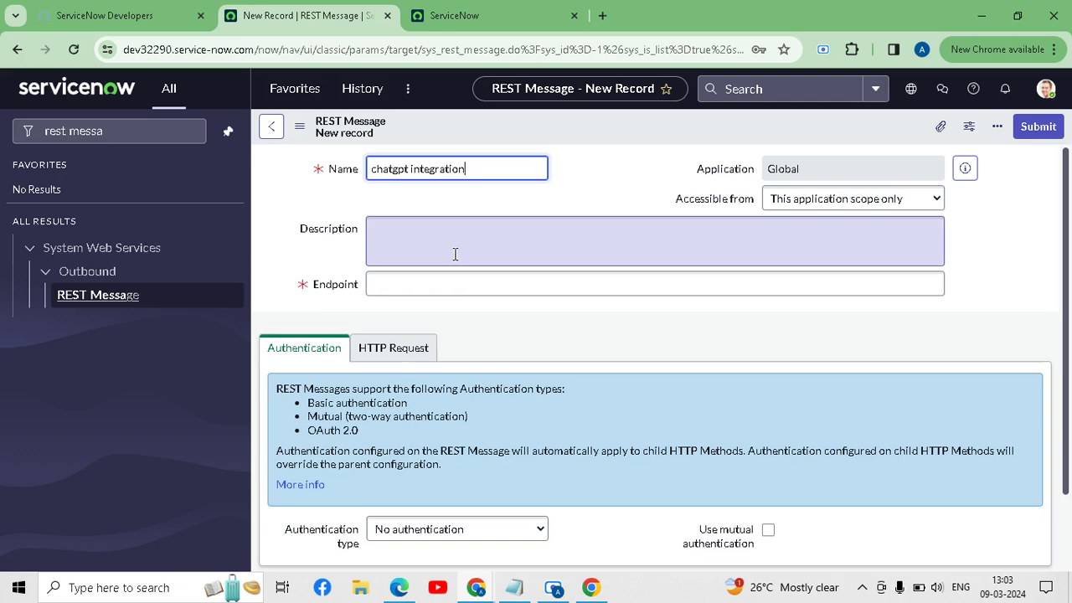
{"action": "left_click", "coordinate": [466, 284]}
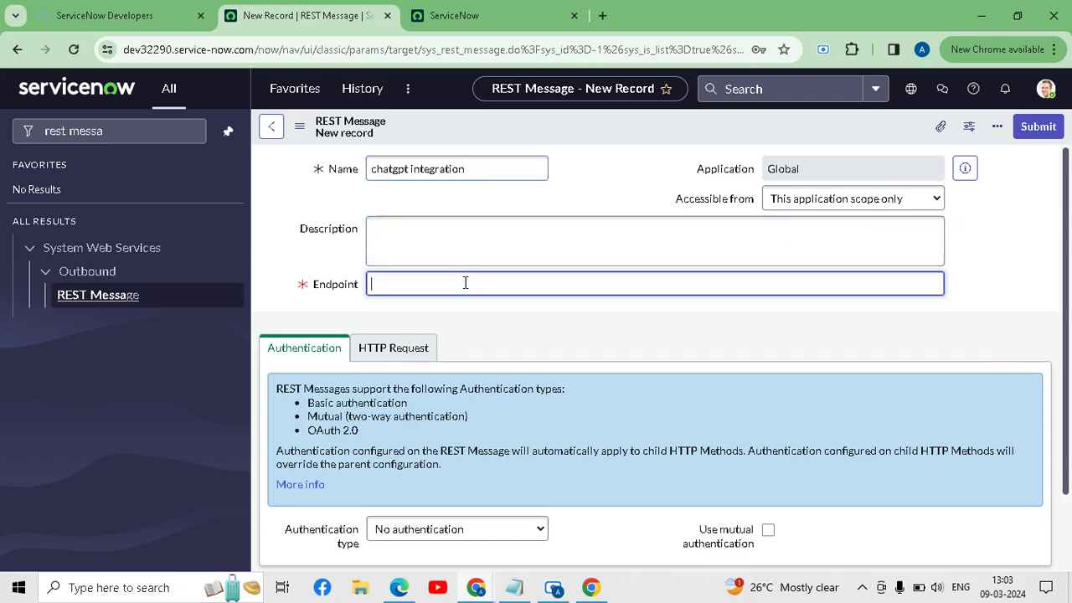
Switch to the OpenAI API keys page, dismiss the new secret key dialog, review the listed keys and return to ServiceNow.
{"action": "key", "text": "alt+Tab"}
{"action": "key", "text": "alt+Tab"}
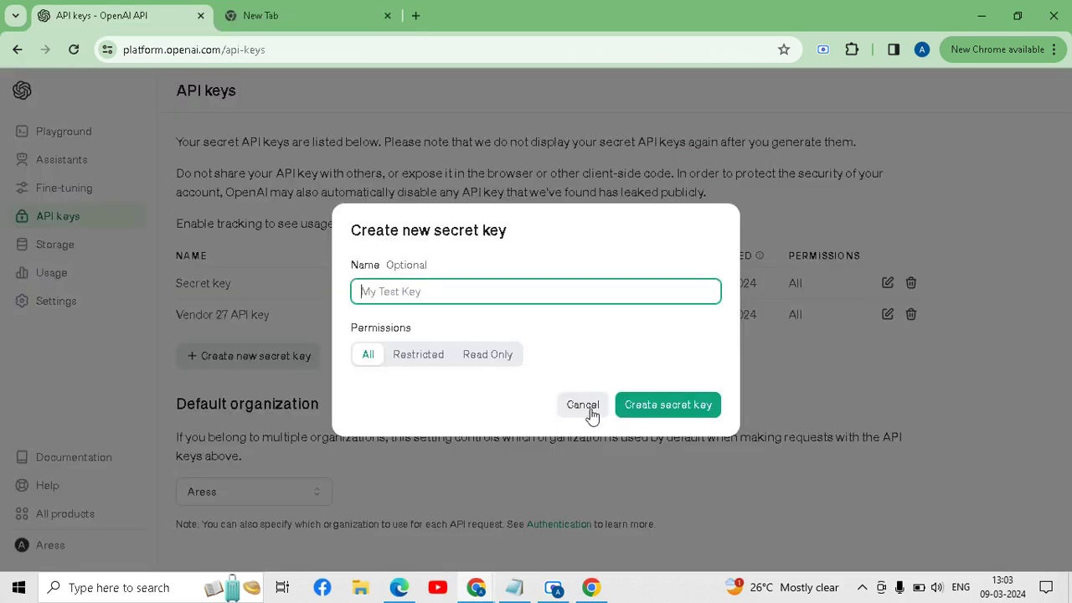
{"action": "left_click", "coordinate": [590, 410]}
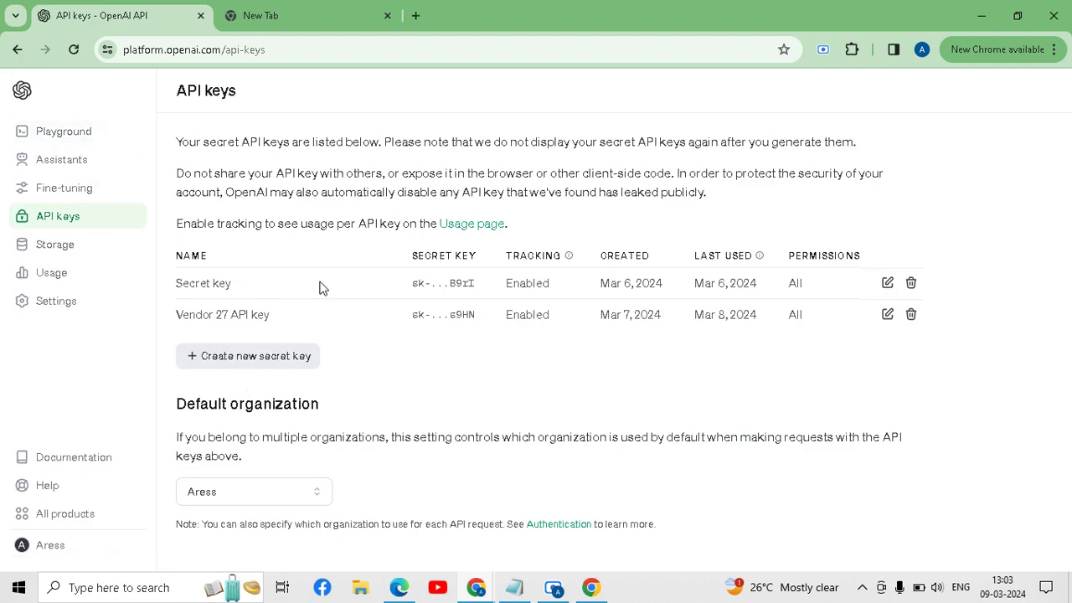
{"action": "key", "text": "alt+Tab"}
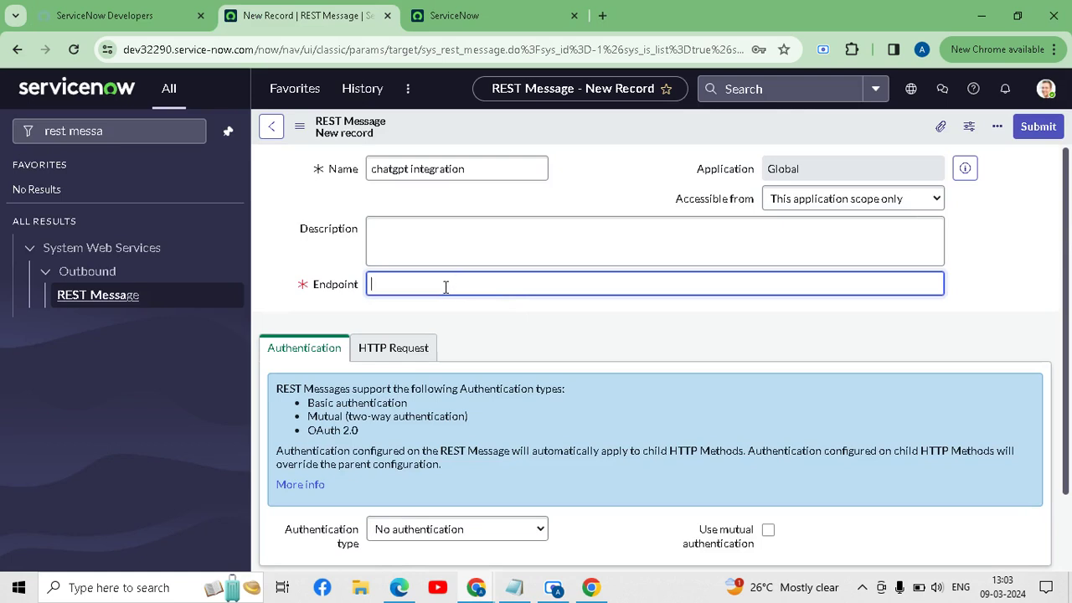
{"action": "type", "text": "https://api.openai.com/v1/chat/completions"}
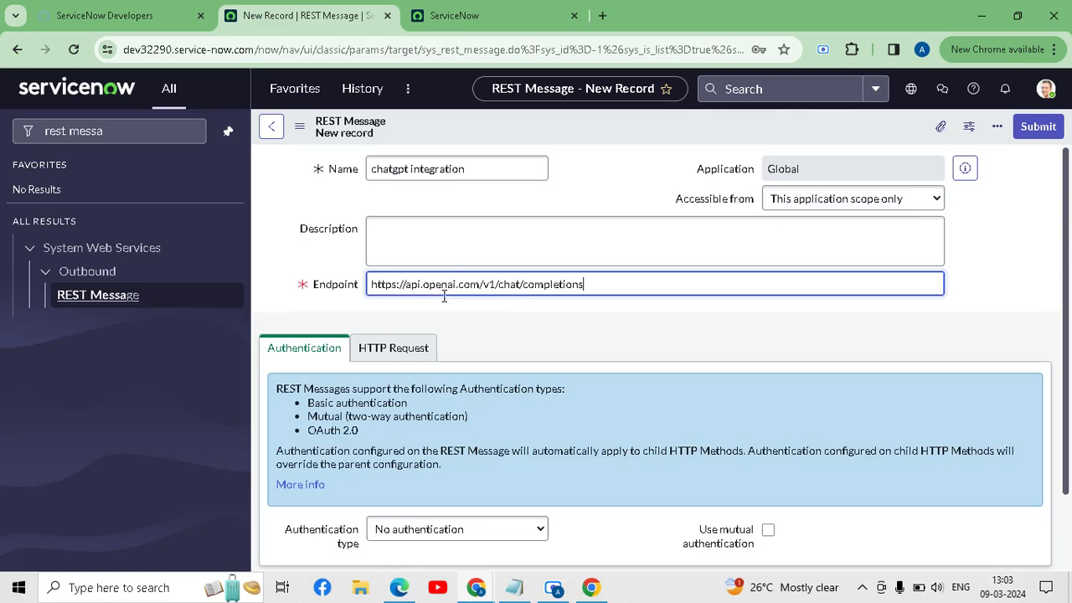
{"action": "left_click", "coordinate": [513, 337]}
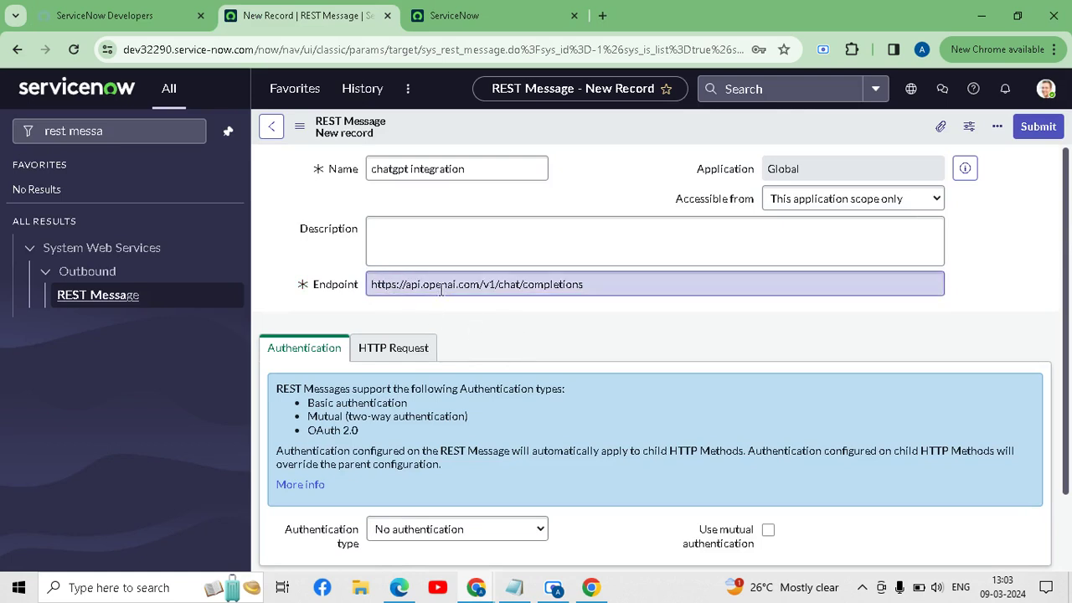
{"action": "right_click", "coordinate": [562, 121]}
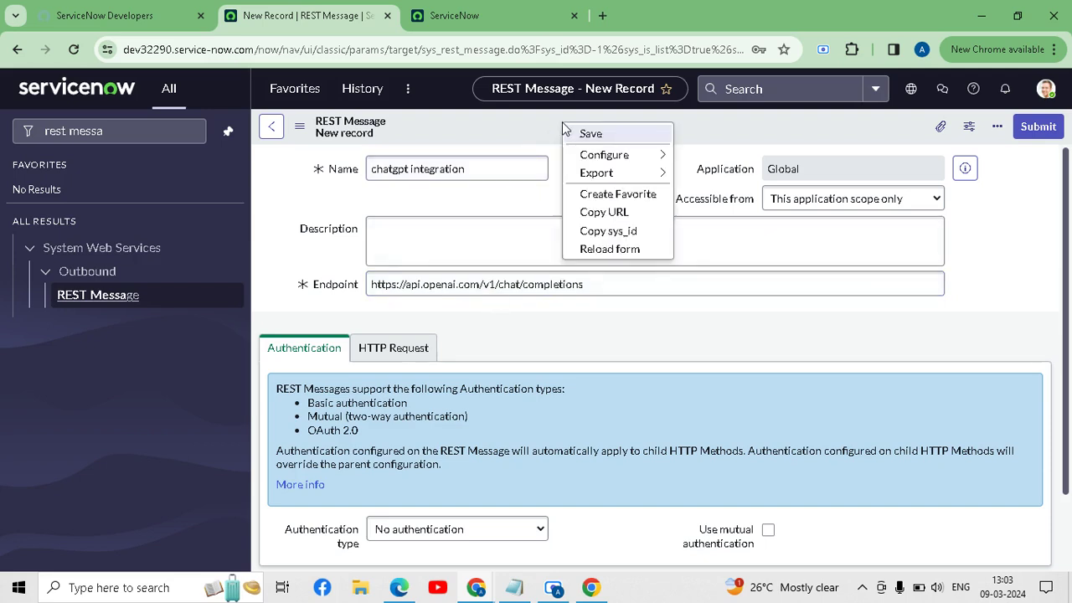
{"action": "left_click", "coordinate": [595, 135]}
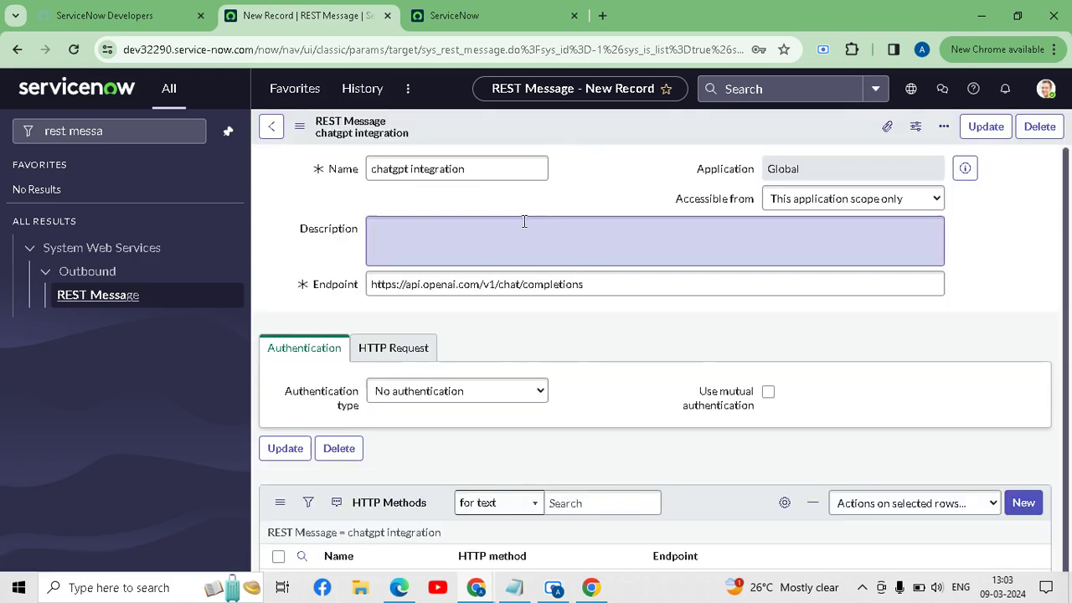
Open the Default GET method of the REST message, change its HTTP method to POST and rename it "Default Post".
{"action": "scroll", "coordinate": [526, 220], "scroll_direction": "down", "scroll_amount": 1}
{"action": "scroll", "coordinate": [494, 256], "scroll_direction": "down", "scroll_amount": 2}
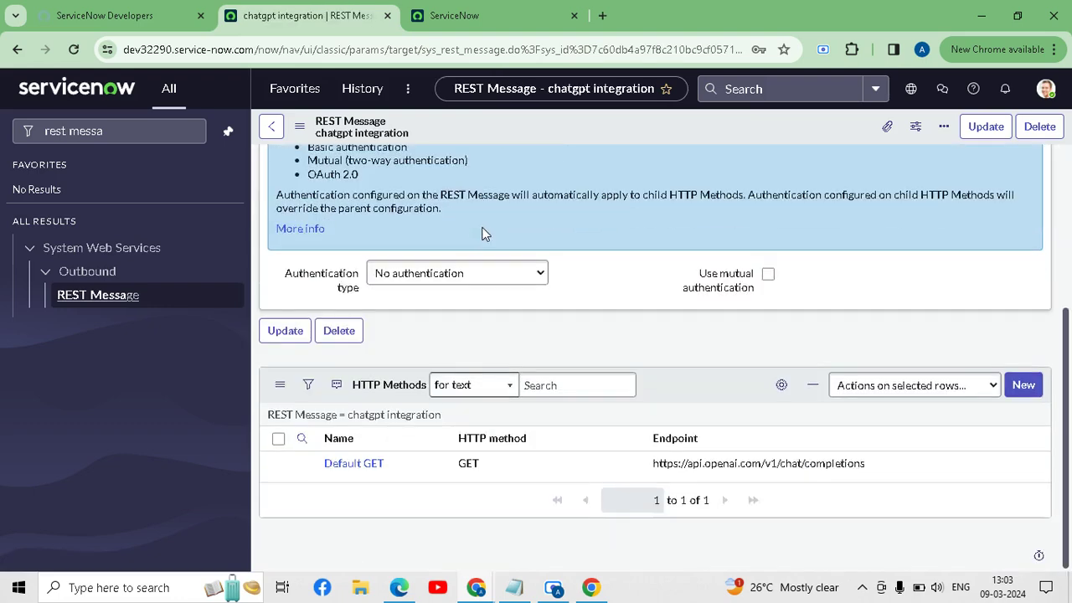
{"action": "left_click", "coordinate": [352, 468]}
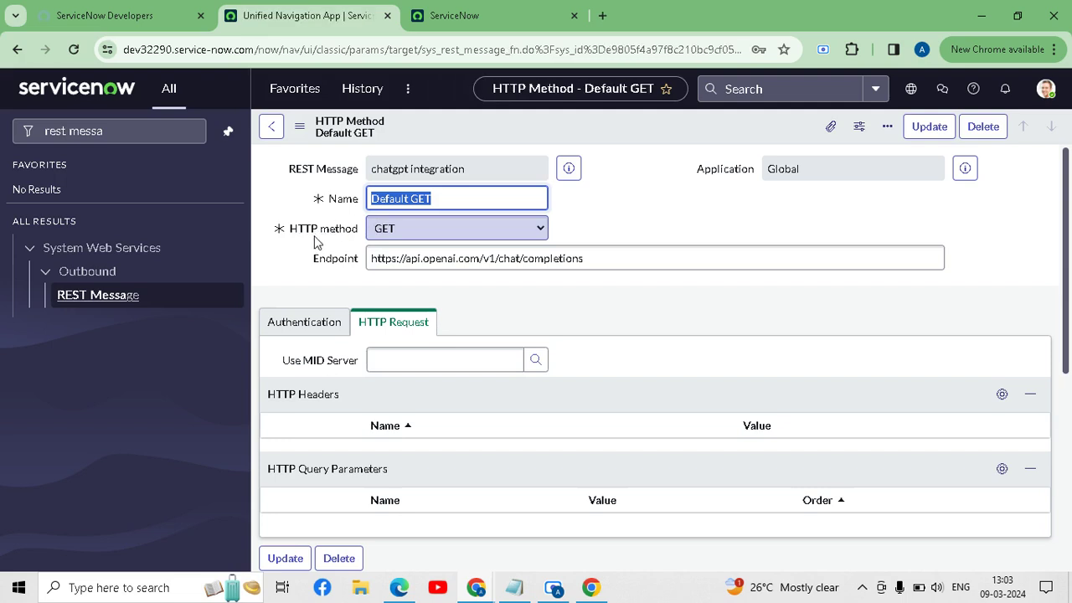
{"action": "left_click", "coordinate": [427, 235]}
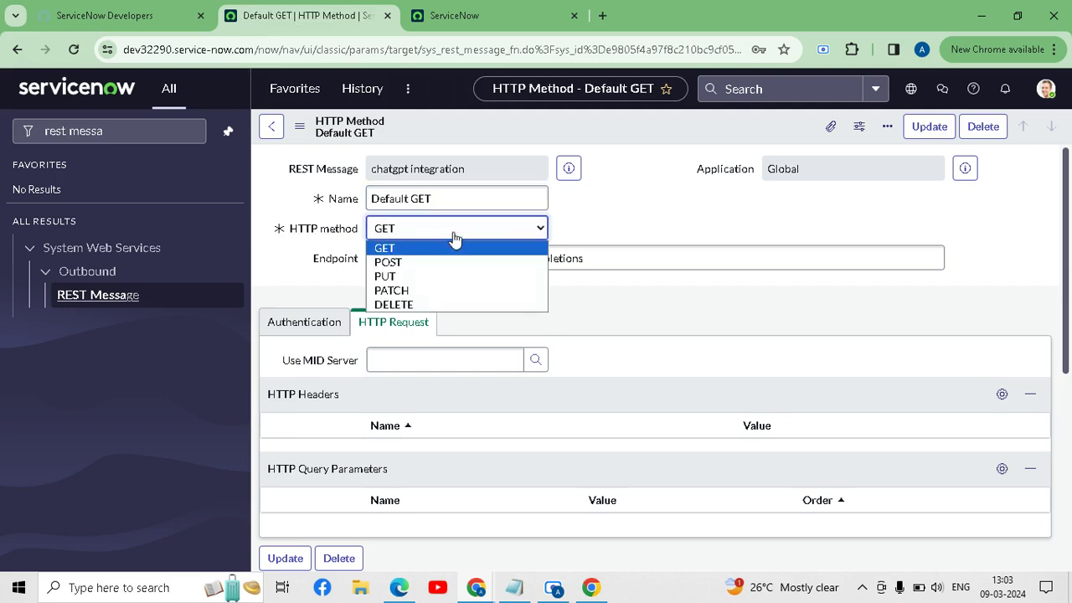
{"action": "left_click", "coordinate": [426, 267]}
{"action": "double_click", "coordinate": [441, 198]}
{"action": "type", "text": "Post"}
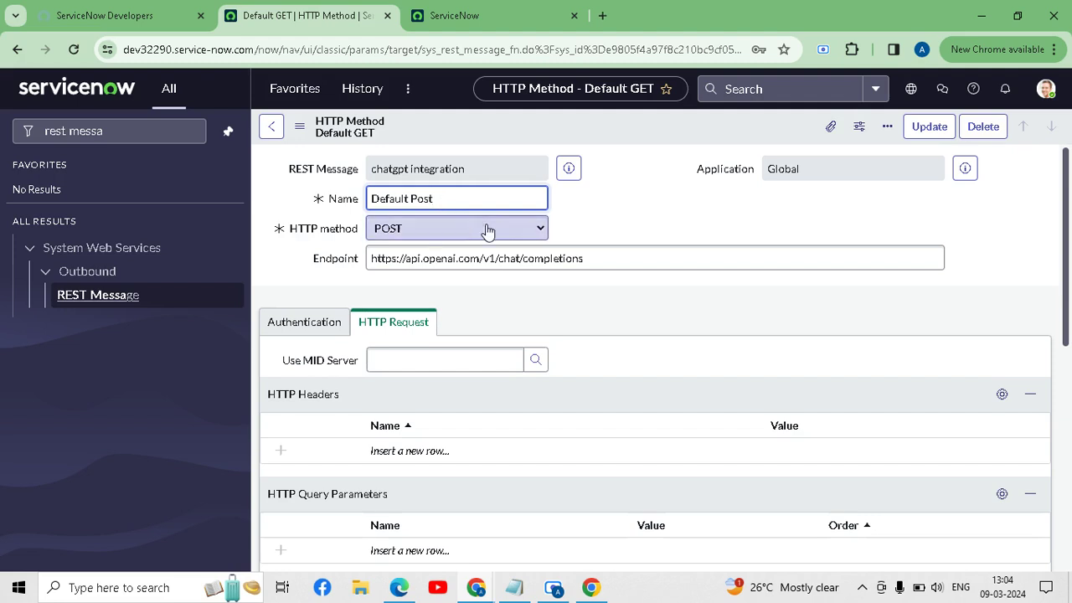
Add two HTTP headers to the method, named Authorization and Content-type.
{"action": "scroll", "coordinate": [464, 380], "scroll_direction": "down", "scroll_amount": 1}
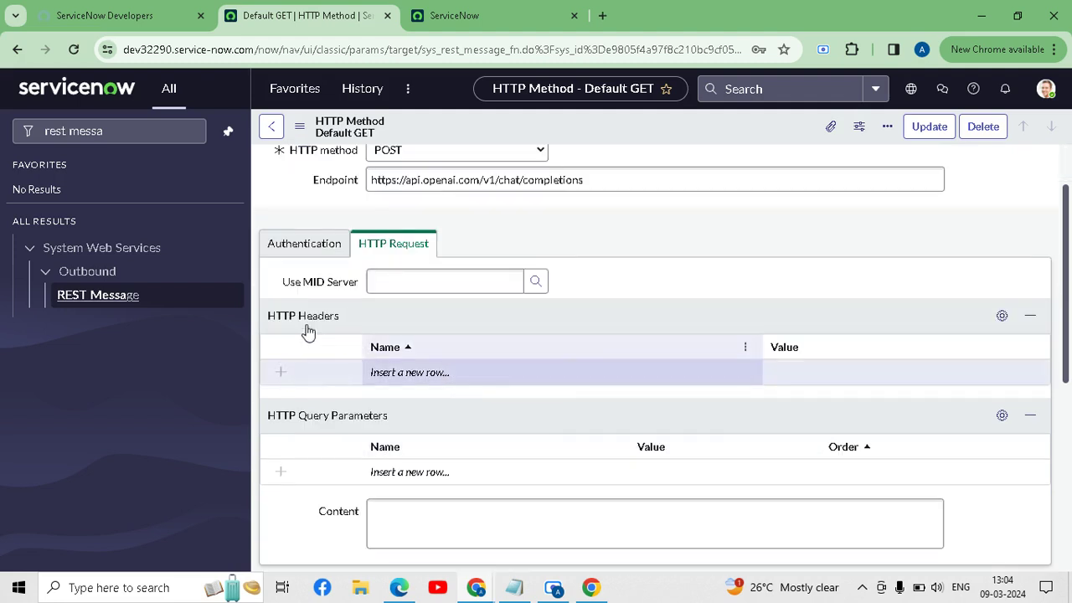
{"action": "left_click", "coordinate": [418, 372]}
{"action": "left_click", "coordinate": [417, 371]}
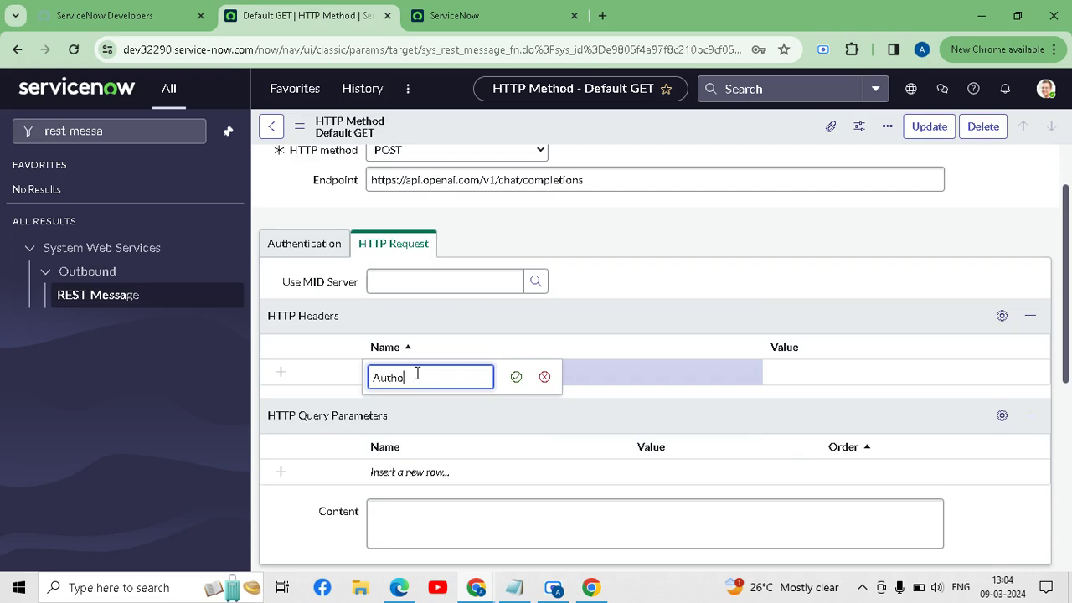
{"action": "type", "text": "Authorization"}
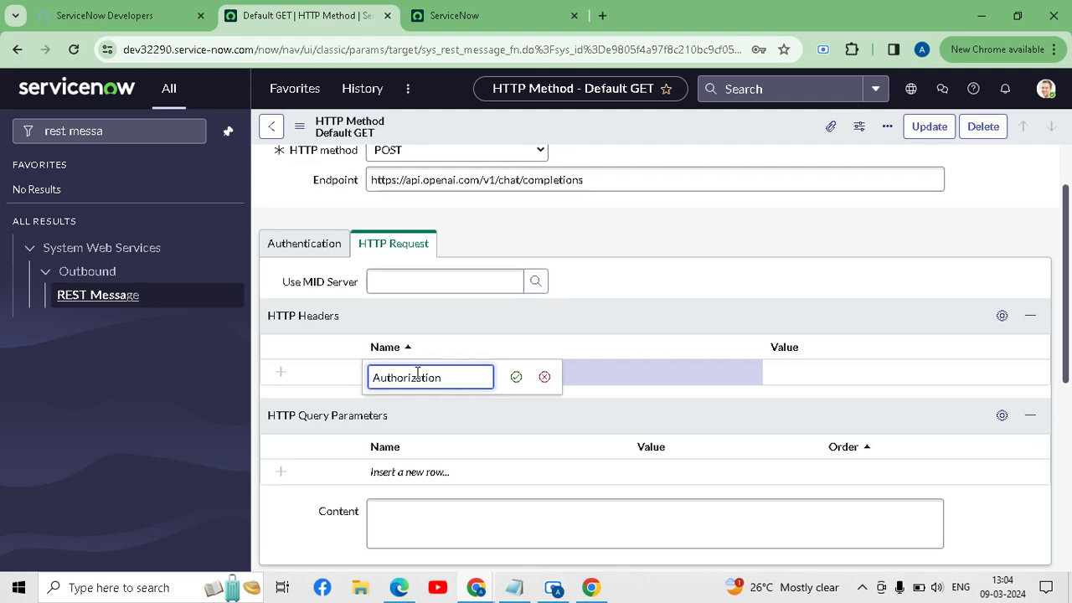
{"action": "key", "text": "Return"}
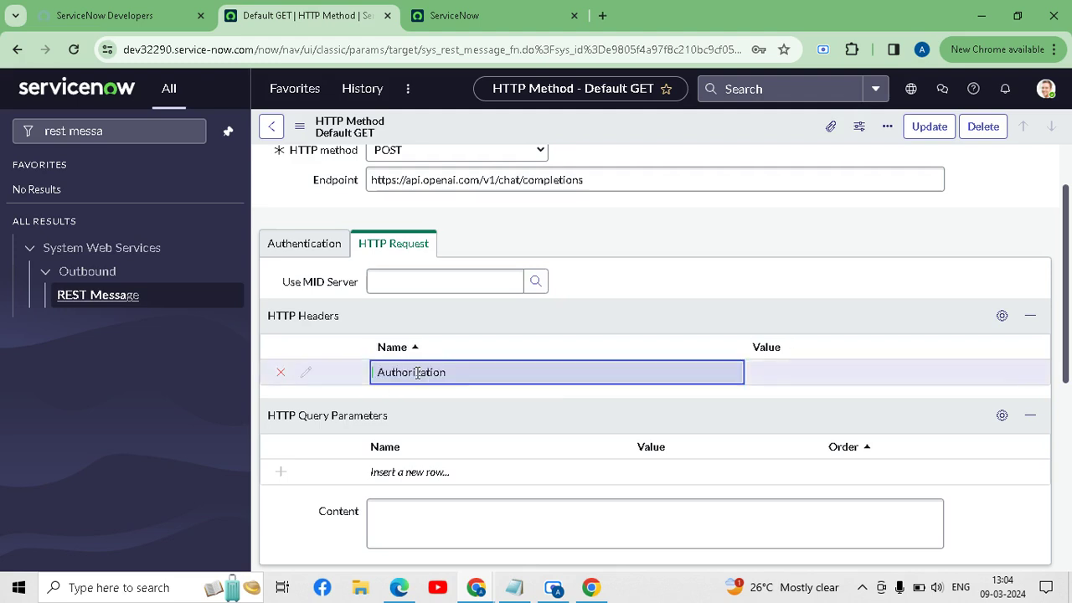
{"action": "left_click", "coordinate": [442, 397]}
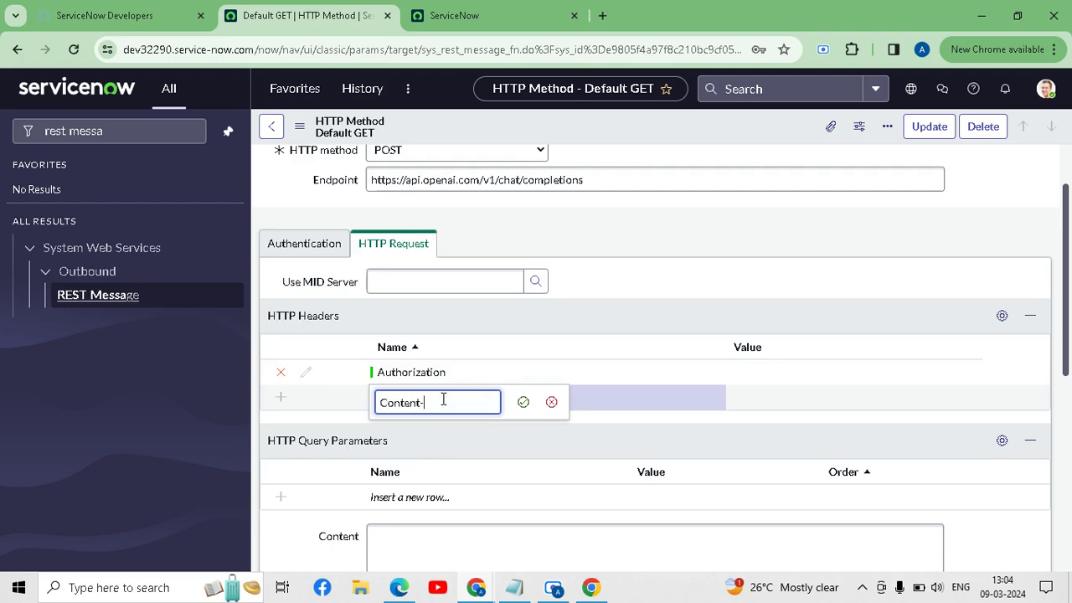
{"action": "type", "text": "Content-type"}
{"action": "key", "text": "Return"}
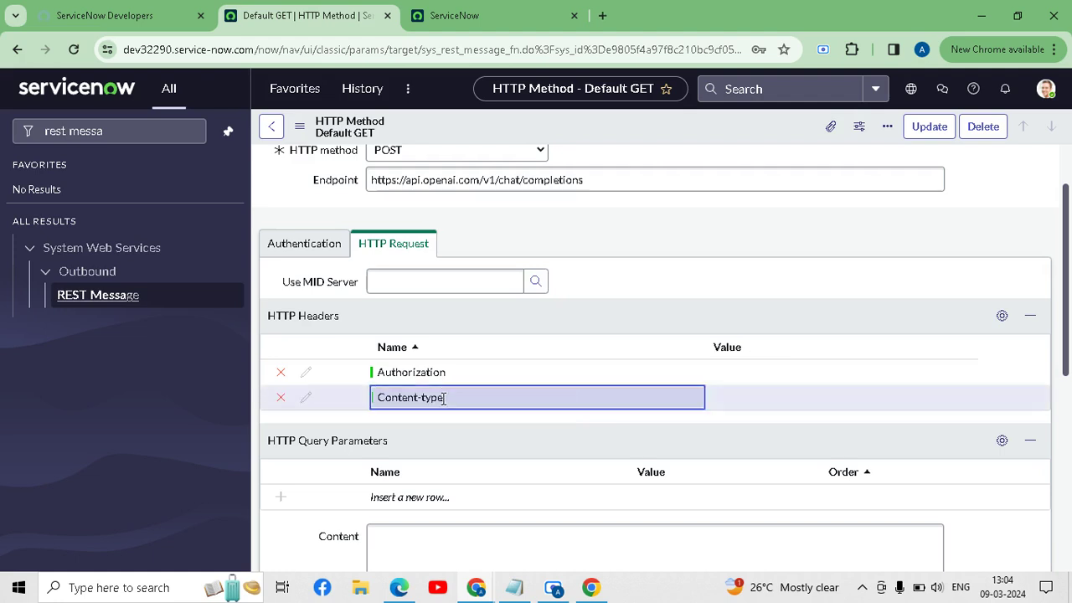
Set the value of the Content-type header to application/json.
{"action": "left_click", "coordinate": [775, 402]}
{"action": "left_click", "coordinate": [775, 400]}
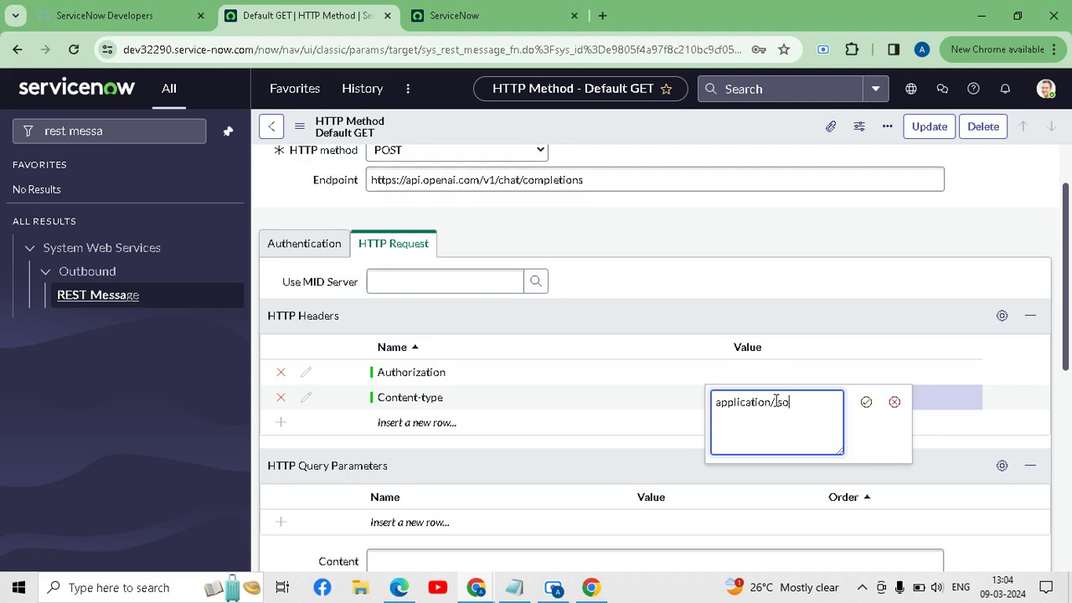
{"action": "key", "text": "Return"}
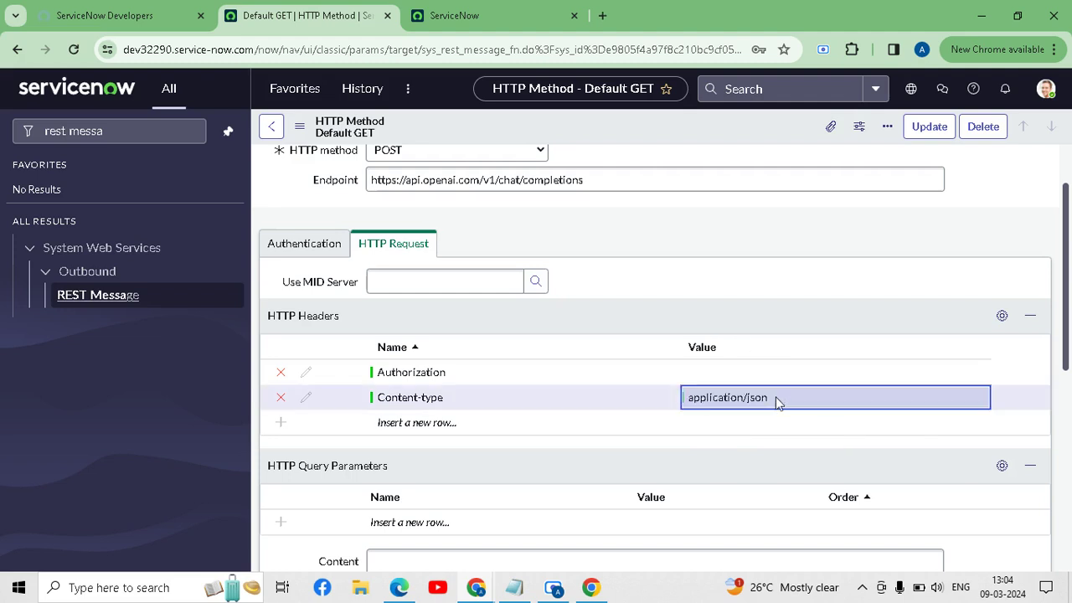
Open the Authorization header's value for editing, switch to the OpenAI API keys page and create an unnamed secret key with All permissions.
{"action": "double_click", "coordinate": [738, 376]}
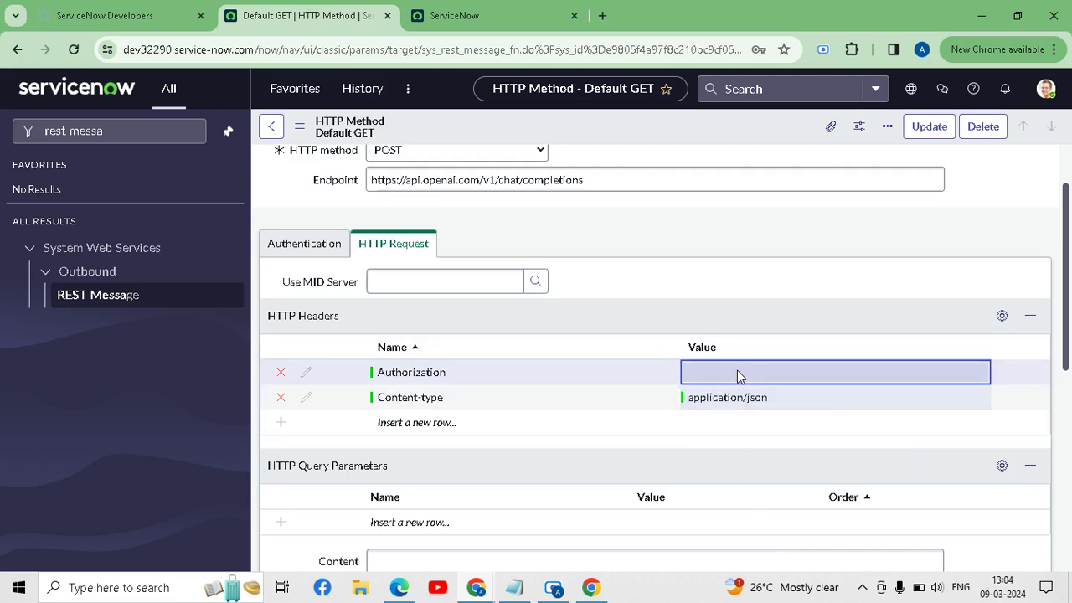
{"action": "key", "text": "alt+Tab"}
{"action": "left_click", "coordinate": [596, 236]}
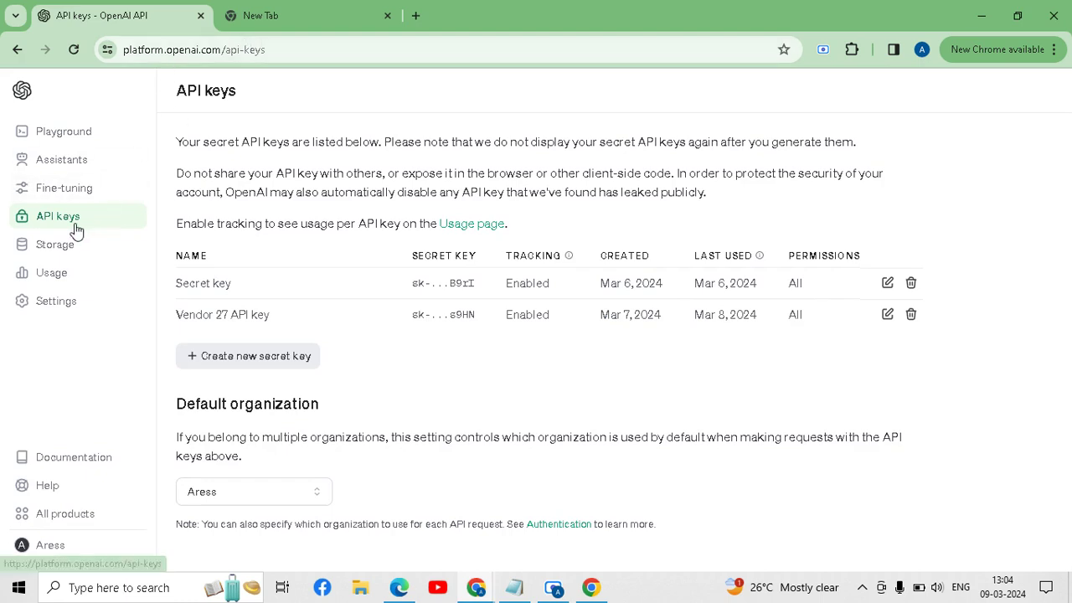
{"action": "left_click", "coordinate": [243, 360]}
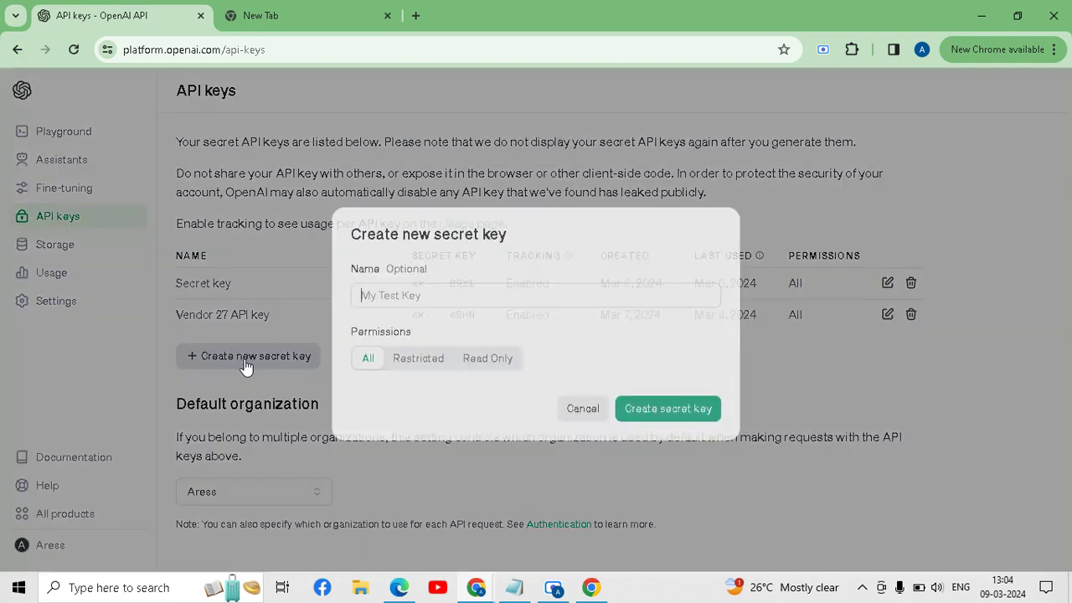
{"action": "left_click", "coordinate": [661, 409]}
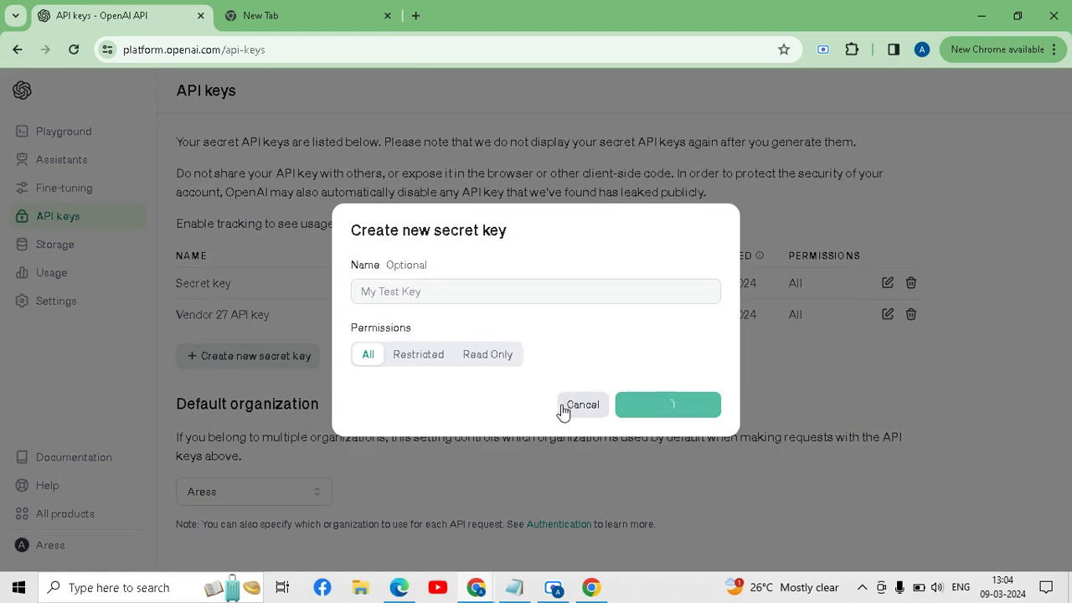
Set the Authorization header's value in ServiceNow to "Bearer" followed by the new API key copied from OpenAI.
{"action": "key", "text": "alt+Tab"}
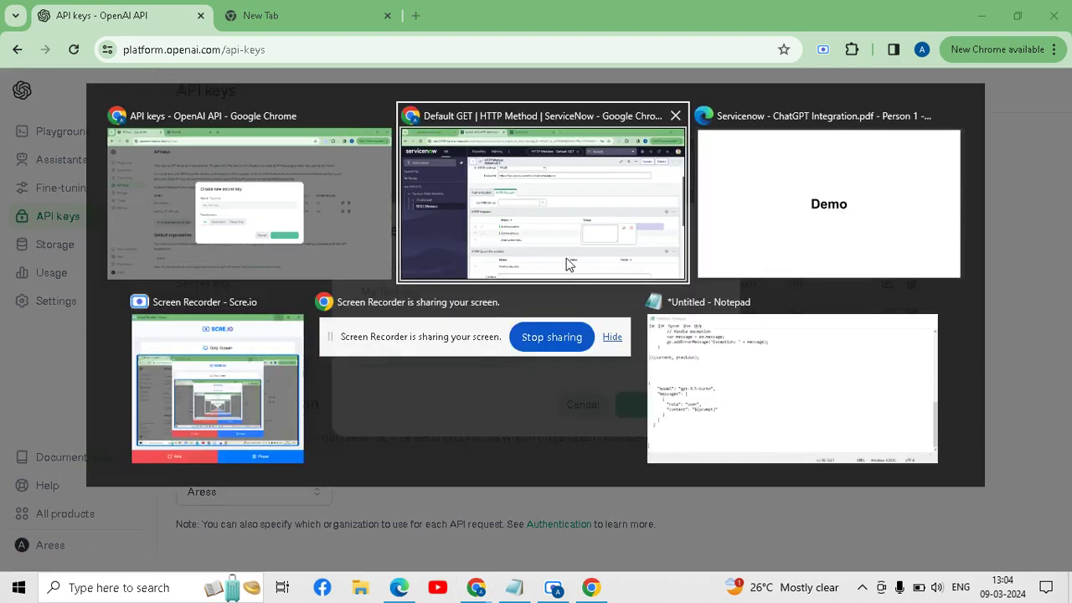
{"action": "left_click", "coordinate": [569, 265]}
{"action": "left_click", "coordinate": [719, 396]}
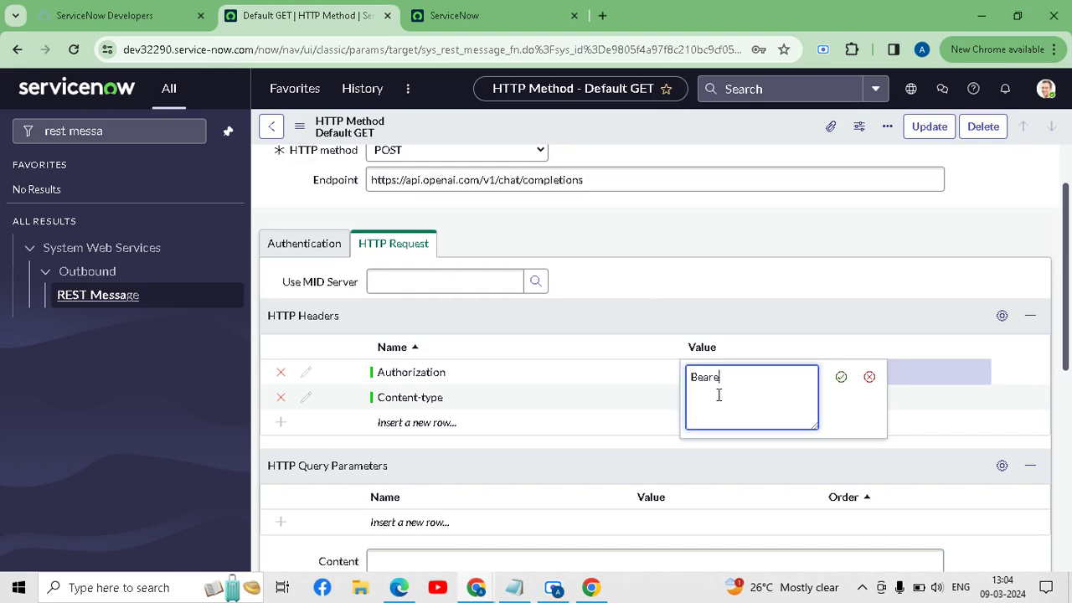
{"action": "type", "text": "Bearer"}
{"action": "key", "text": "alt+Tab"}
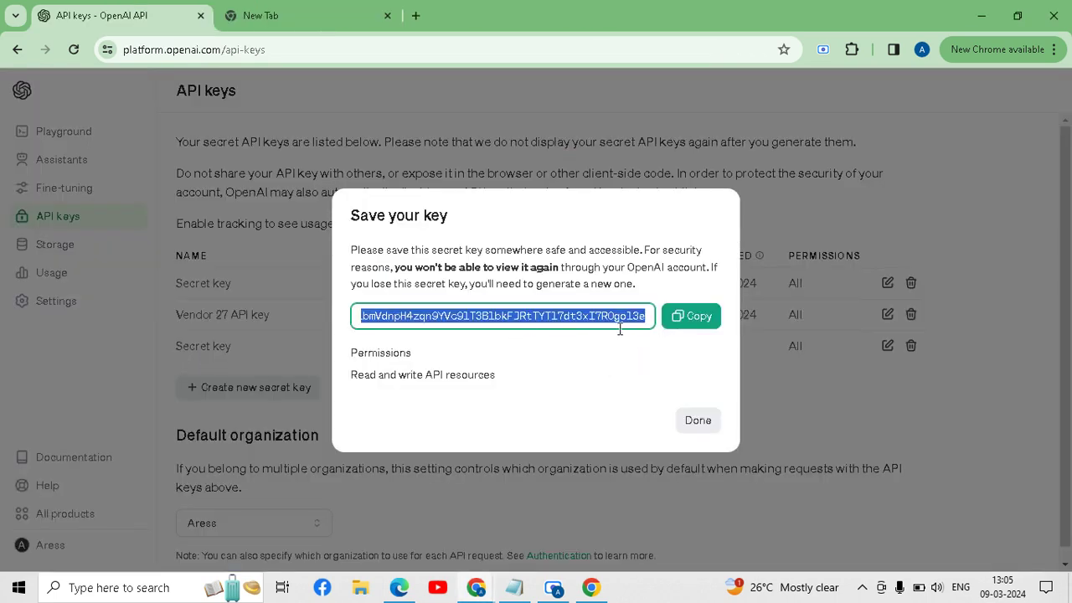
{"action": "left_click", "coordinate": [689, 319]}
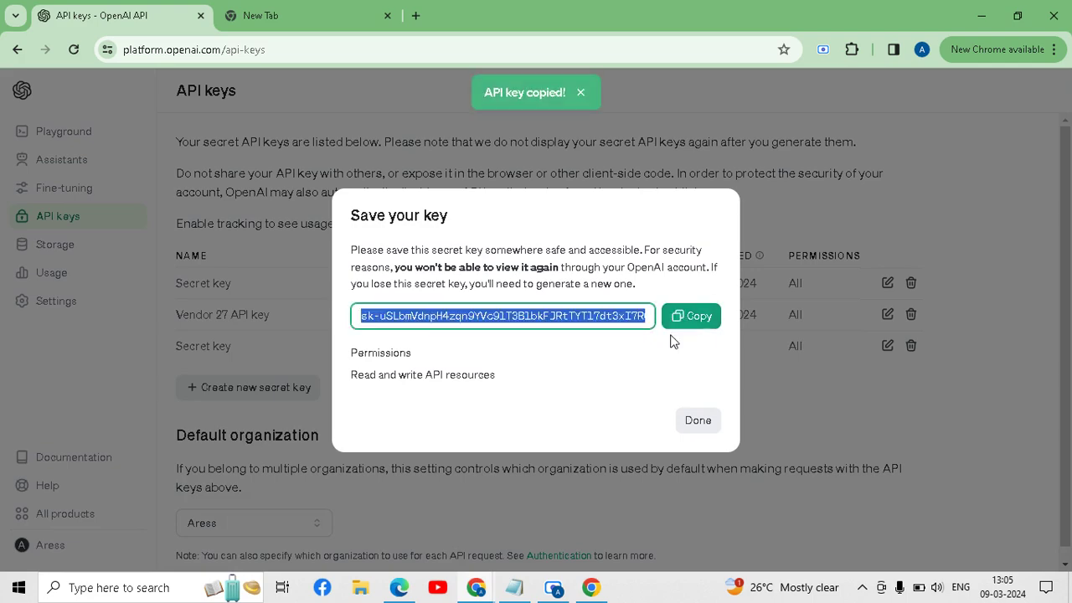
{"action": "key", "text": "alt+Tab"}
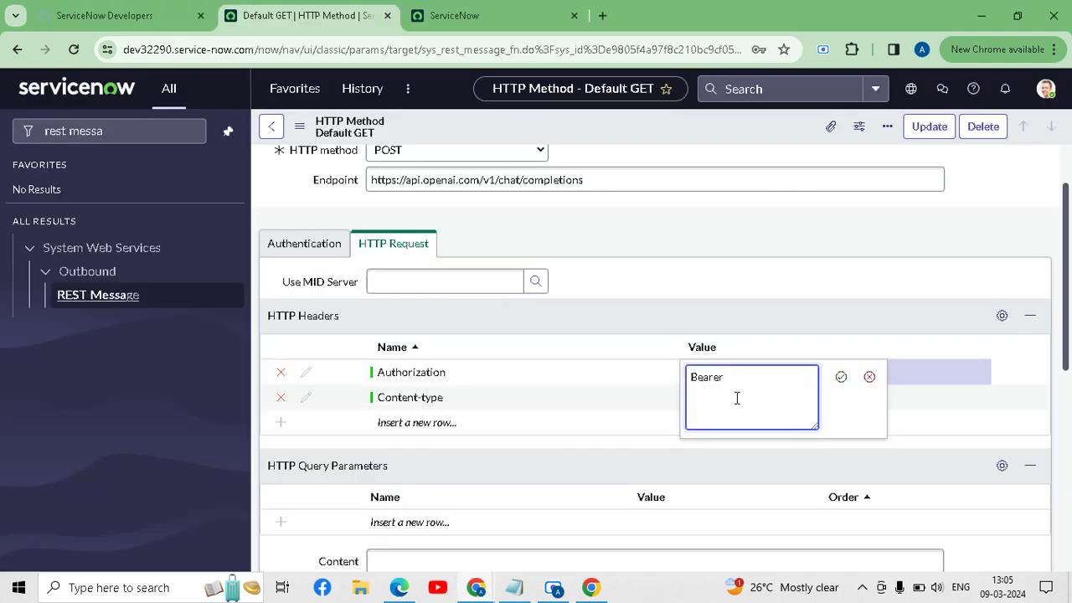
{"action": "key", "text": "ctrl+v"}
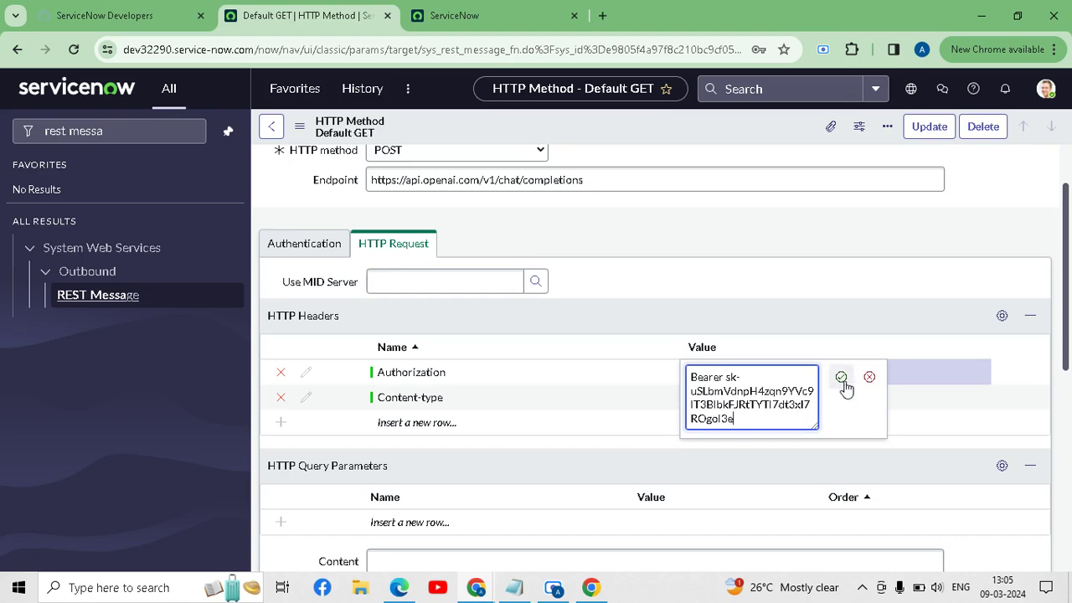
{"action": "left_click", "coordinate": [841, 377]}
Copy the JSON body with model gpt-3.5-turbo and user content "${prompt}" from Notepad into the HTTP method's Content field.
{"action": "scroll", "coordinate": [478, 354], "scroll_direction": "down", "scroll_amount": 3}
{"action": "scroll", "coordinate": [472, 355], "scroll_direction": "up", "scroll_amount": 3}
{"action": "scroll", "coordinate": [472, 356], "scroll_direction": "up", "scroll_amount": 1}
{"action": "scroll", "coordinate": [486, 344], "scroll_direction": "down", "scroll_amount": 4}
{"action": "left_click", "coordinate": [418, 338]}
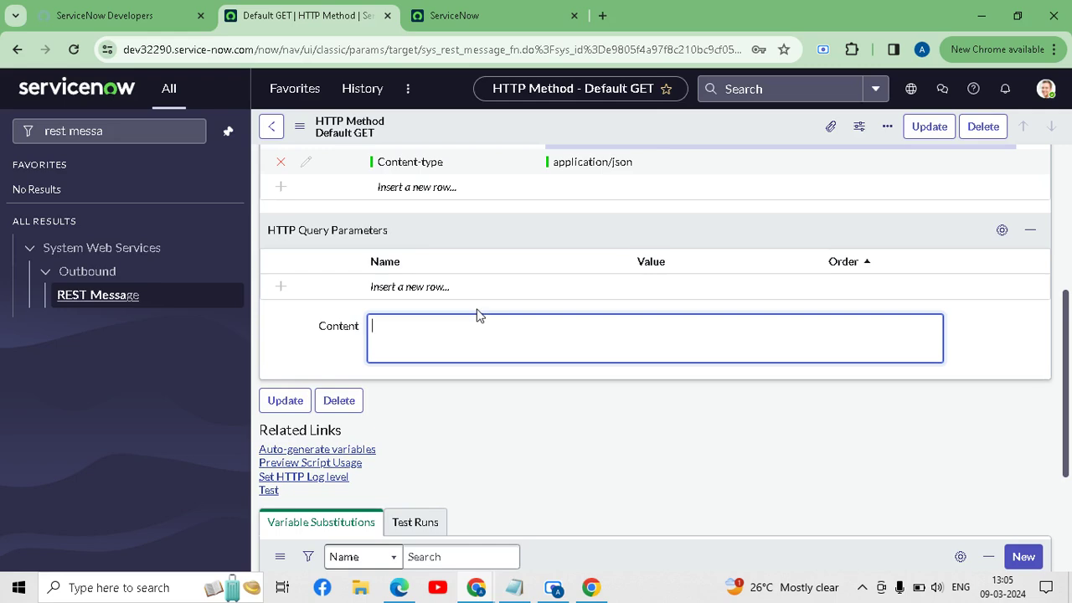
{"action": "key", "text": "alt+Tab"}
{"action": "key", "text": "alt+Tab"}
{"action": "key", "text": "alt+Tab"}
{"action": "key", "text": "alt+Tab"}
{"action": "key", "text": "alt+Tab"}
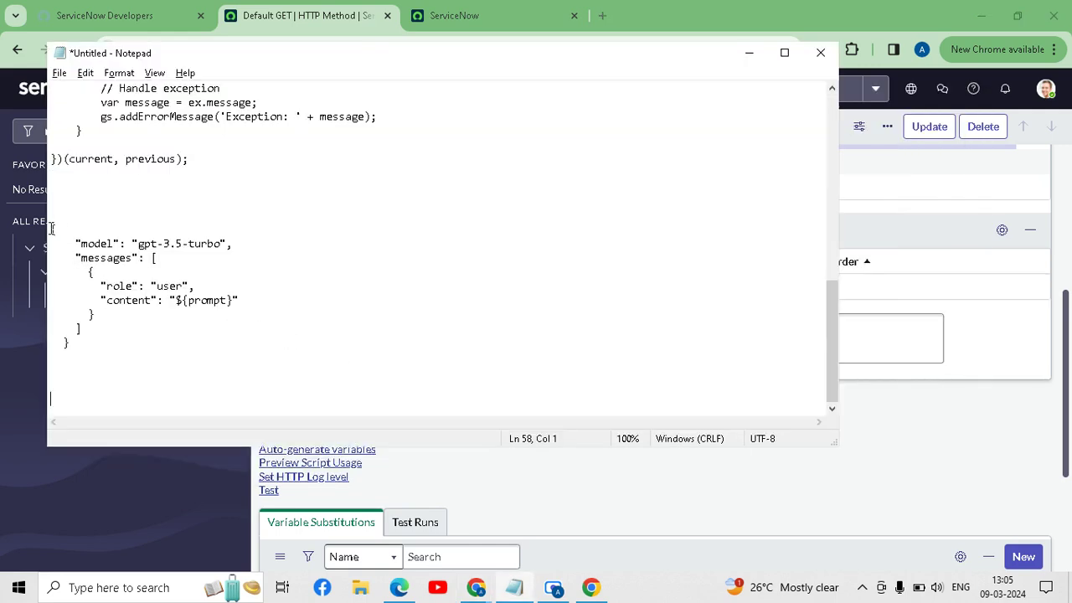
{"action": "left_click_drag", "start_coordinate": [52, 226], "coordinate": [94, 348]}
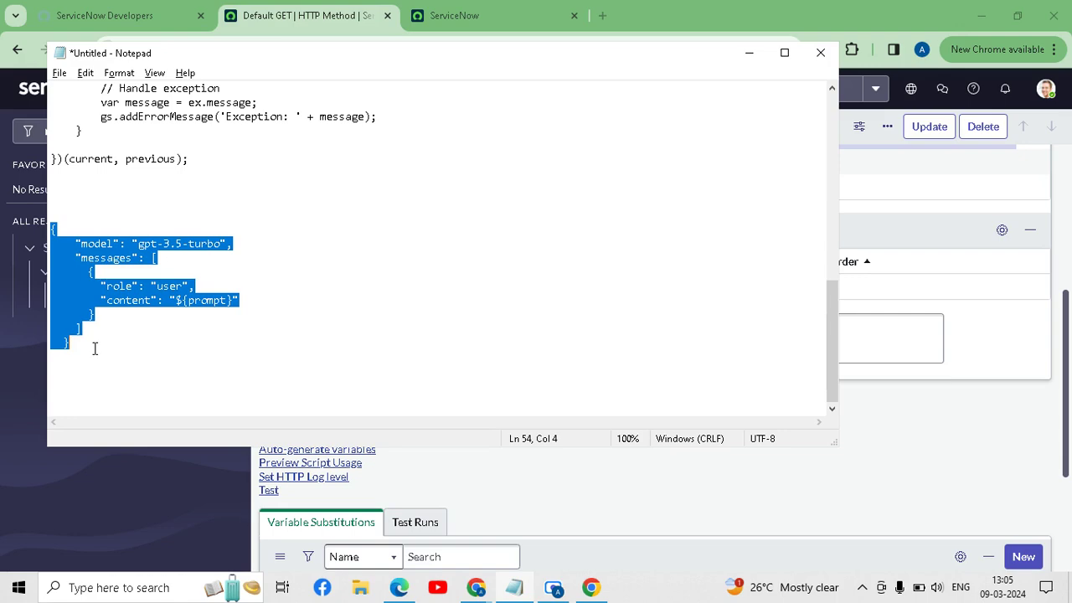
{"action": "key", "text": "alt+Tab"}
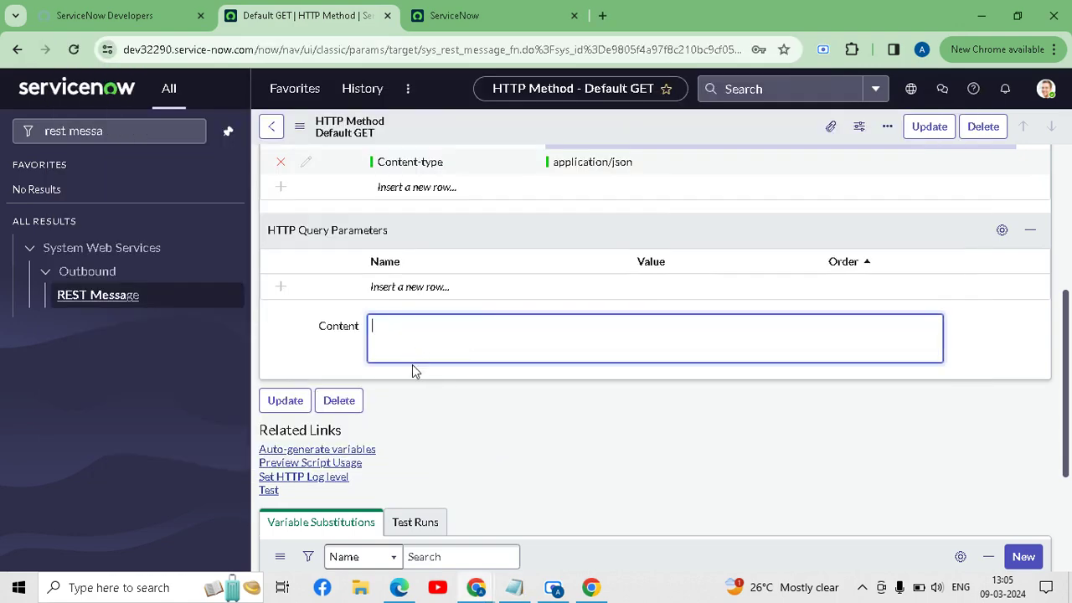
{"action": "key", "text": "ctrl+v"}
Save the HTTP method record and stay on its form.
{"action": "scroll", "coordinate": [311, 400], "scroll_direction": "down", "scroll_amount": 1}
{"action": "scroll", "coordinate": [311, 400], "scroll_direction": "up", "scroll_amount": 5}
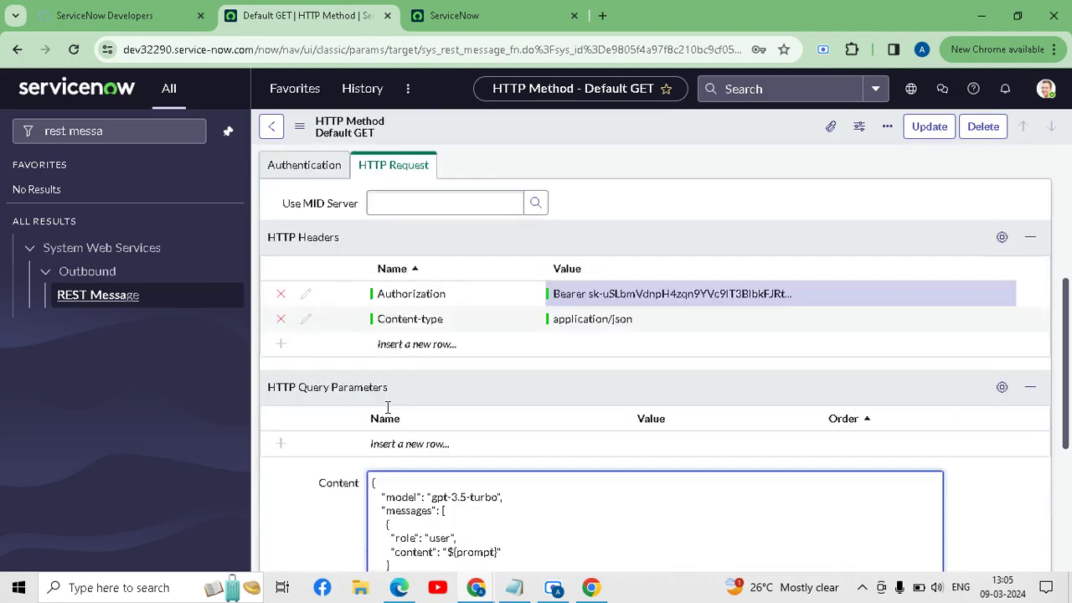
{"action": "right_click", "coordinate": [539, 124]}
{"action": "left_click", "coordinate": [568, 136]}
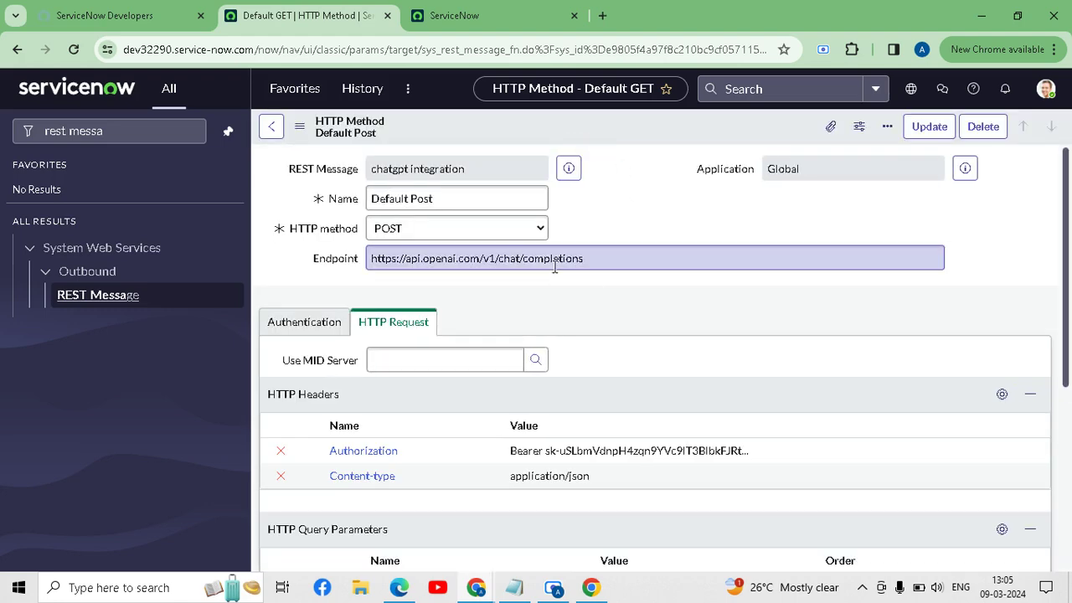
Review the saved HTTP headers and the JSON content of the Default Post method.
{"action": "scroll", "coordinate": [555, 285], "scroll_direction": "down", "scroll_amount": 2}
{"action": "scroll", "coordinate": [319, 322], "scroll_direction": "down", "scroll_amount": 2}
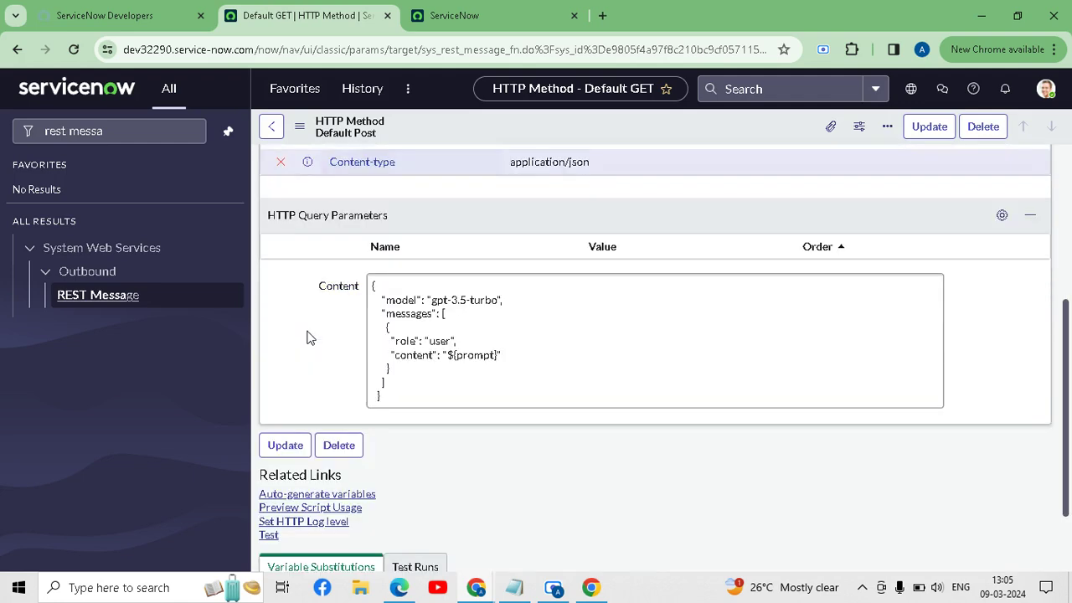
{"action": "scroll", "coordinate": [540, 419], "scroll_direction": "down", "scroll_amount": 1}
{"action": "scroll", "coordinate": [543, 423], "scroll_direction": "up", "scroll_amount": 2}
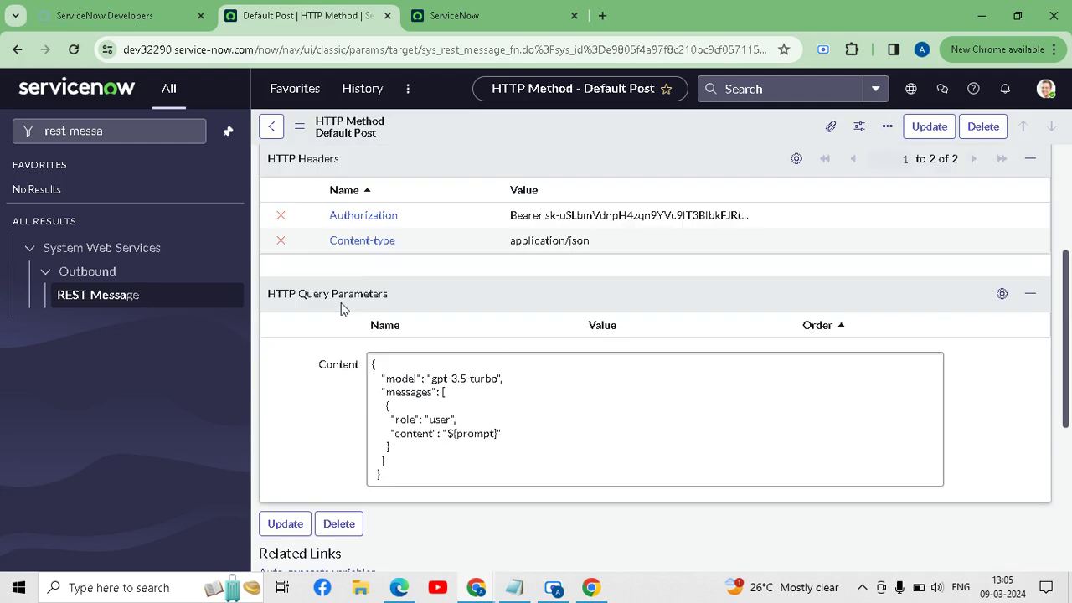
{"action": "scroll", "coordinate": [322, 369], "scroll_direction": "up", "scroll_amount": 2}
{"action": "scroll", "coordinate": [472, 378], "scroll_direction": "down", "scroll_amount": 1}
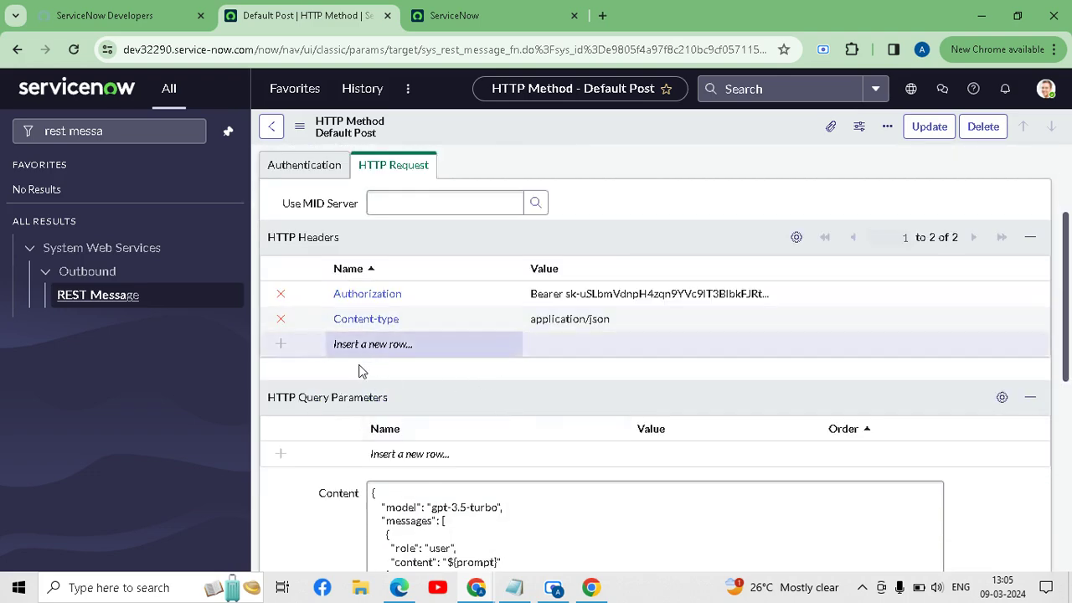
Run a test of the Default Post HTTP method and check the HTTP status of the test run.
{"action": "scroll", "coordinate": [343, 381], "scroll_direction": "down", "scroll_amount": 2}
{"action": "scroll", "coordinate": [344, 381], "scroll_direction": "down", "scroll_amount": 3}
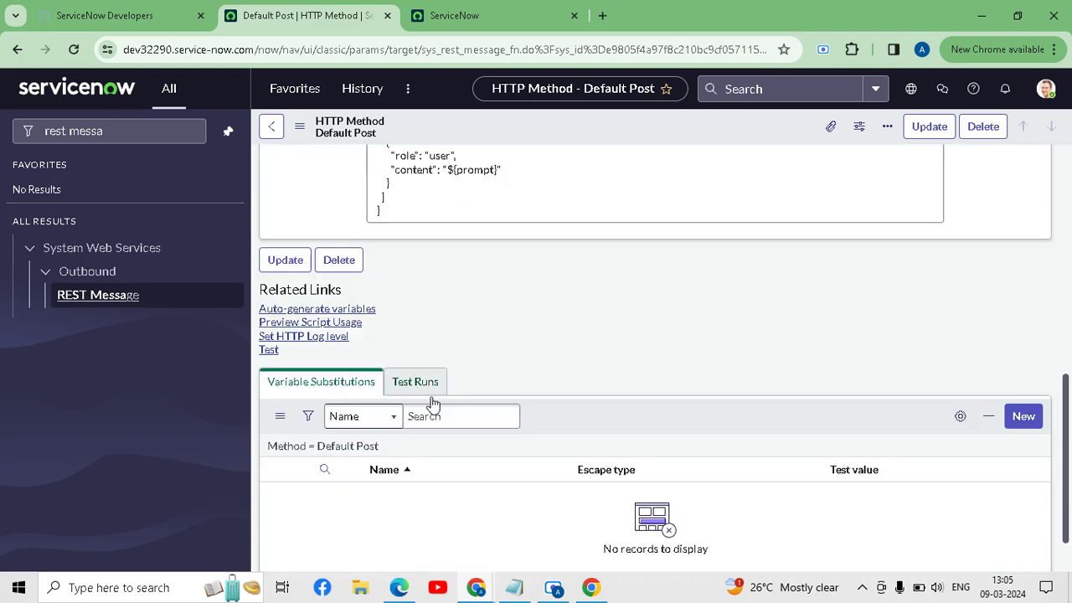
{"action": "left_click", "coordinate": [269, 351]}
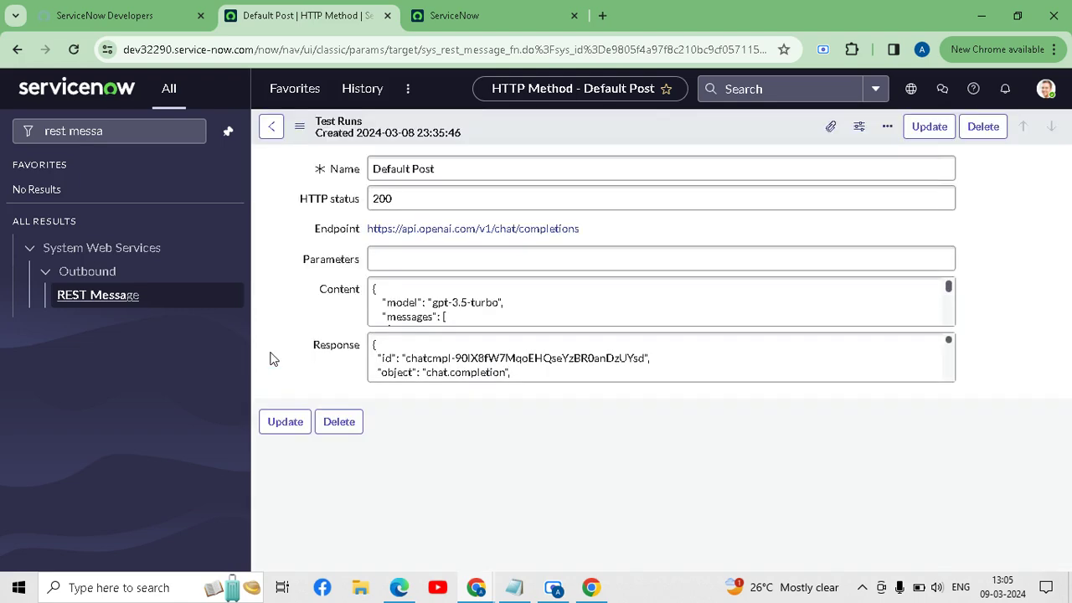
{"action": "double_click", "coordinate": [413, 199]}
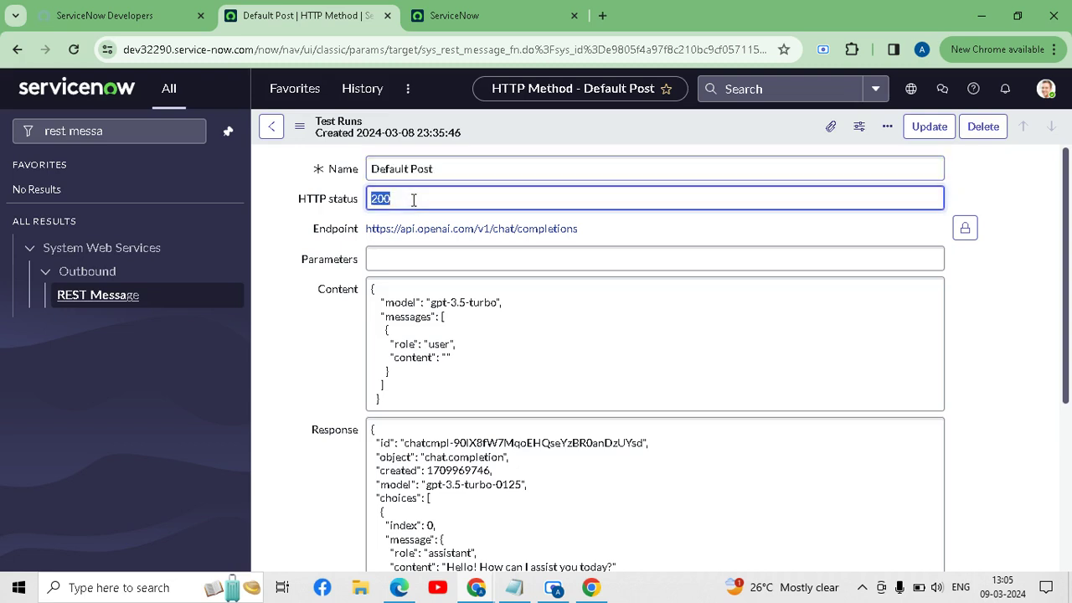
{"action": "left_click", "coordinate": [413, 199]}
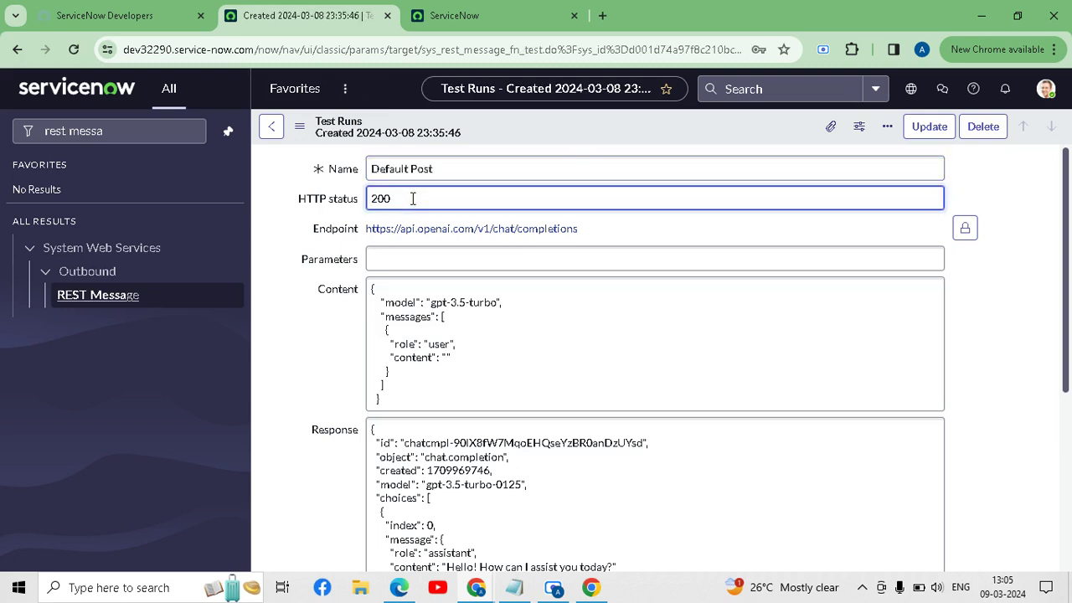
Find the Business Rules list under System Definition and create a new business rule named "Test ss rule".
{"action": "left_click", "coordinate": [144, 131]}
{"action": "key", "text": "BackSpace"}
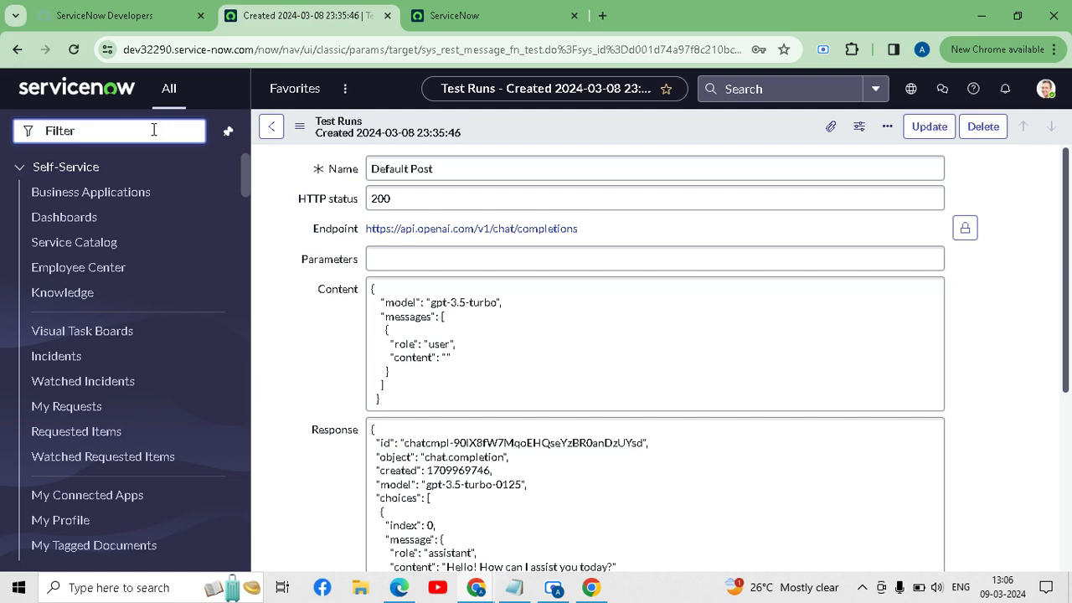
{"action": "type", "text": "business"}
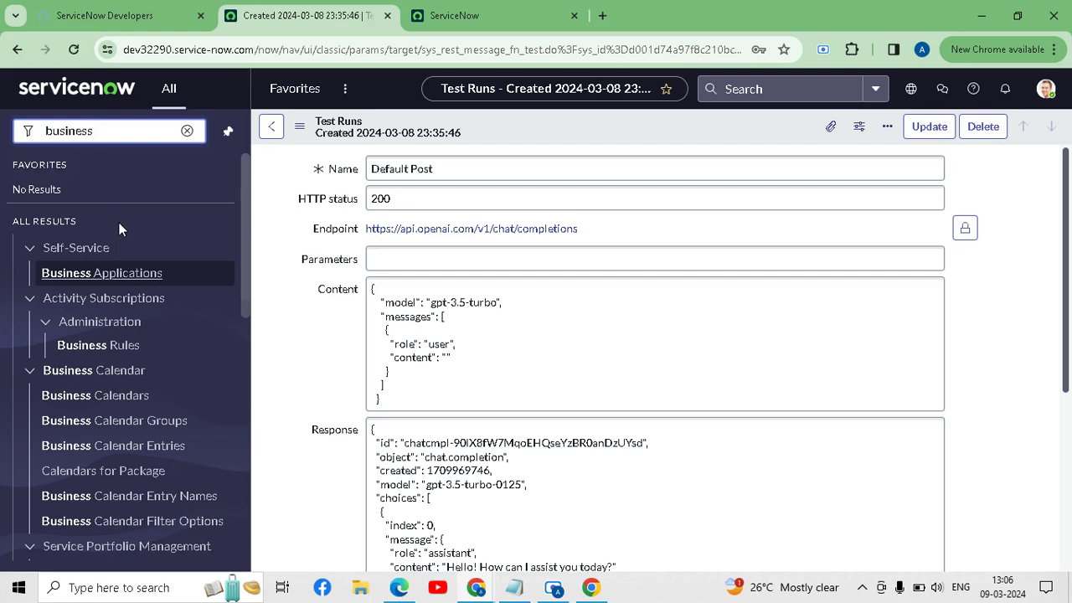
{"action": "scroll", "coordinate": [117, 251], "scroll_direction": "down", "scroll_amount": 3}
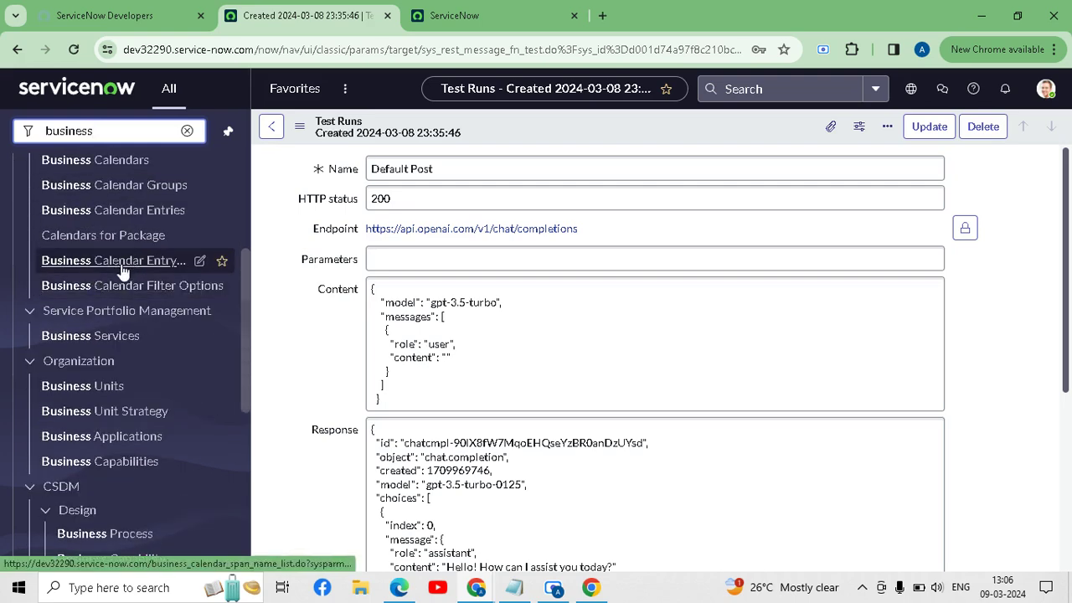
{"action": "type", "text": "ru"}
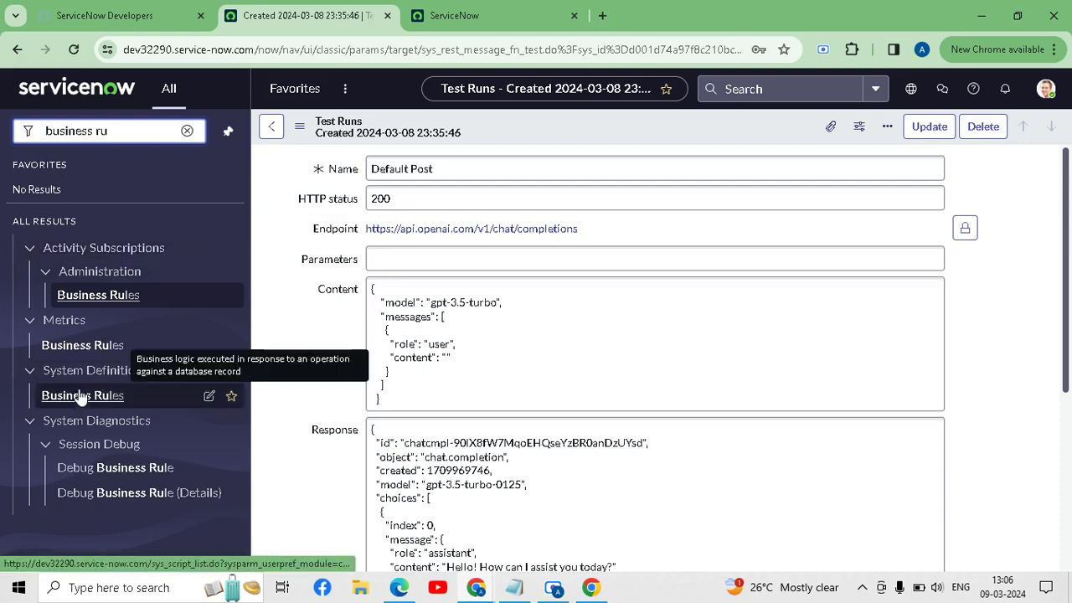
{"action": "left_click", "coordinate": [82, 399]}
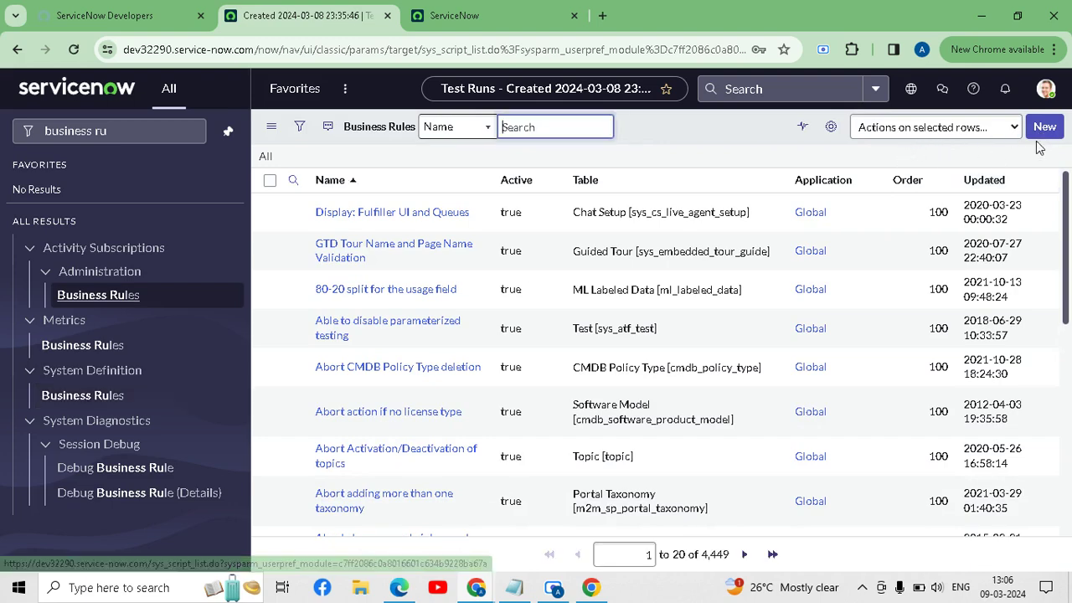
{"action": "left_click", "coordinate": [1048, 132]}
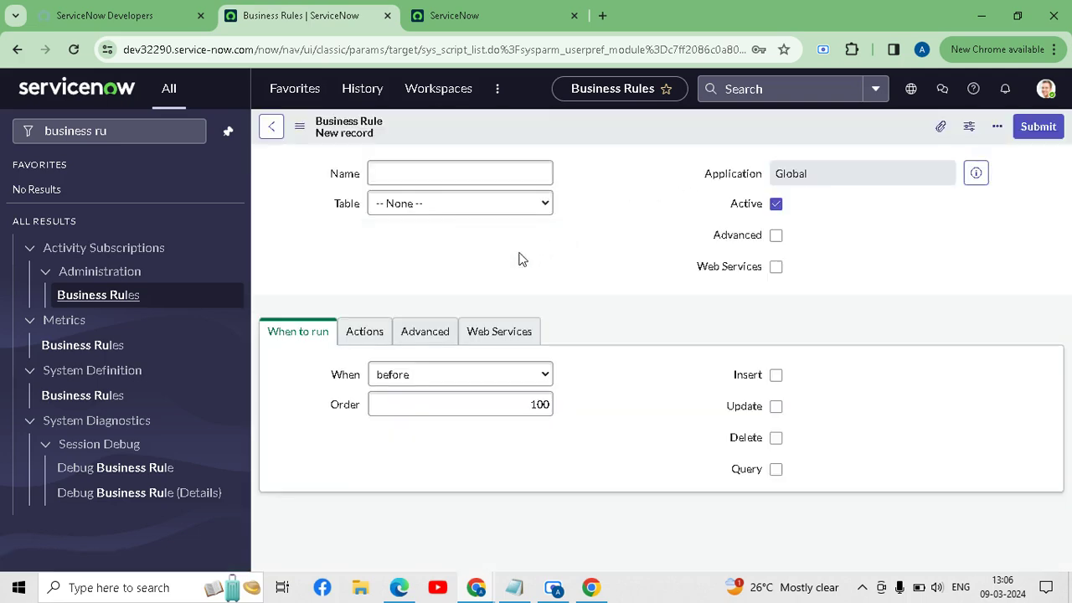
{"action": "left_click", "coordinate": [441, 175]}
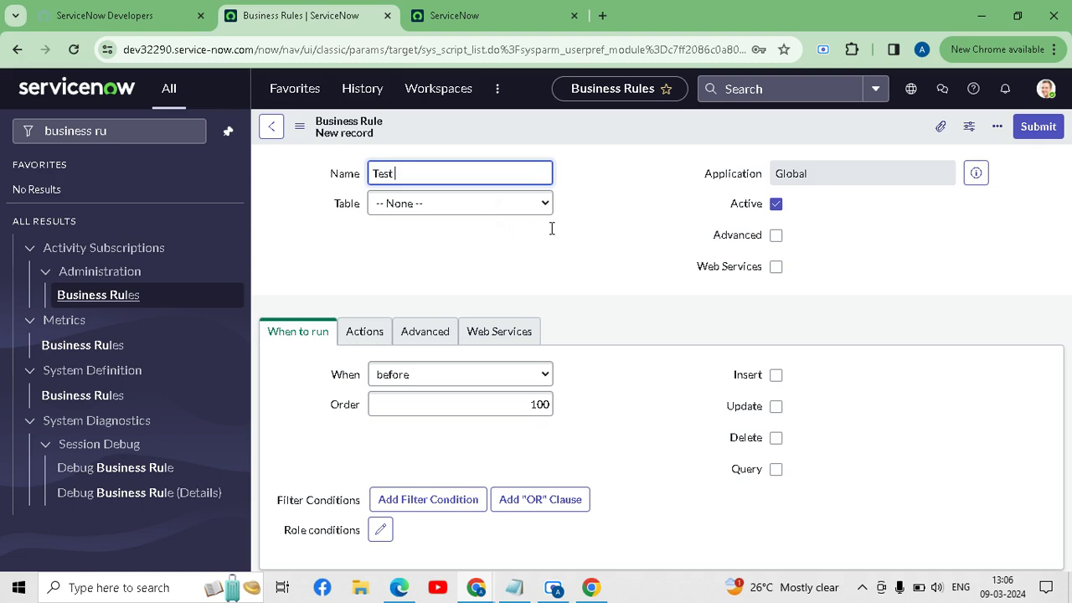
{"action": "type", "text": "ss rule"}
{"action": "left_click", "coordinate": [526, 208]}
{"action": "left_click", "coordinate": [526, 205]}
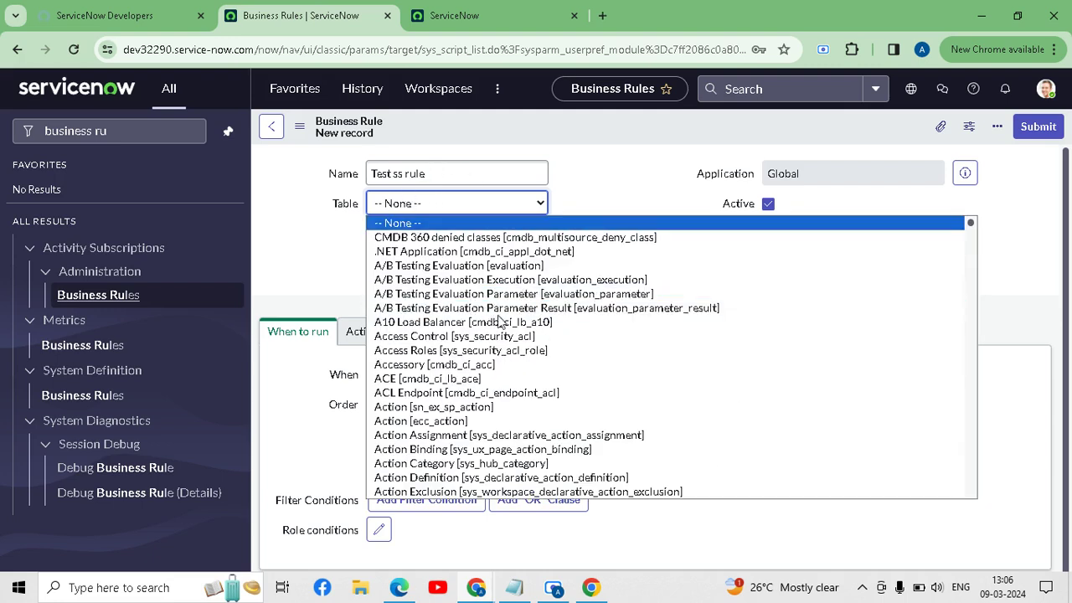
{"action": "key", "text": "Down"}
{"action": "key", "text": "Down"}
{"action": "key", "text": "Down"}
{"action": "key", "text": "Down"}
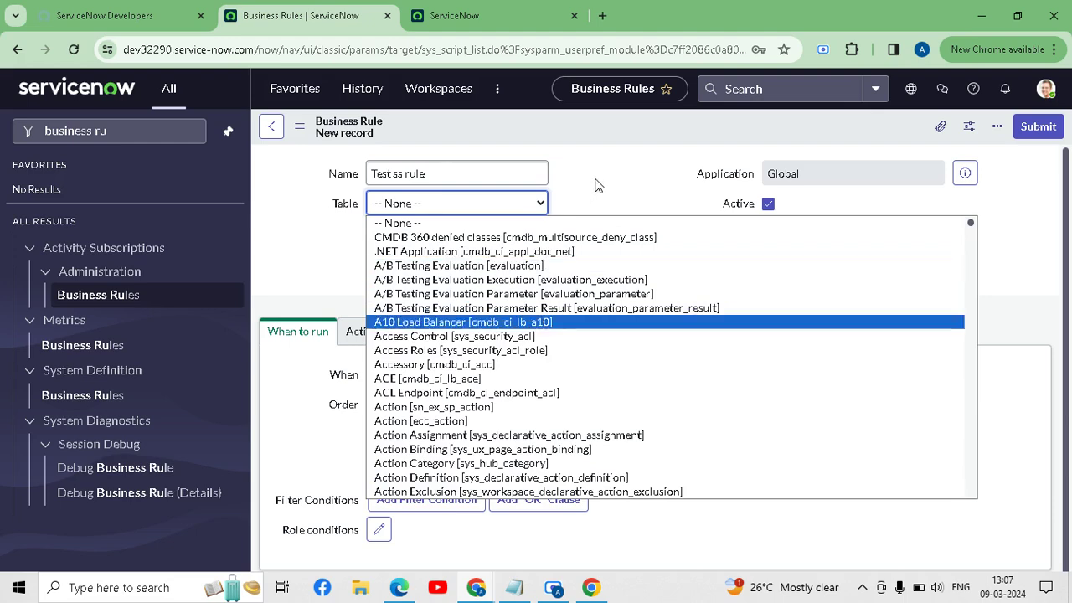
{"action": "key", "text": "Home"}
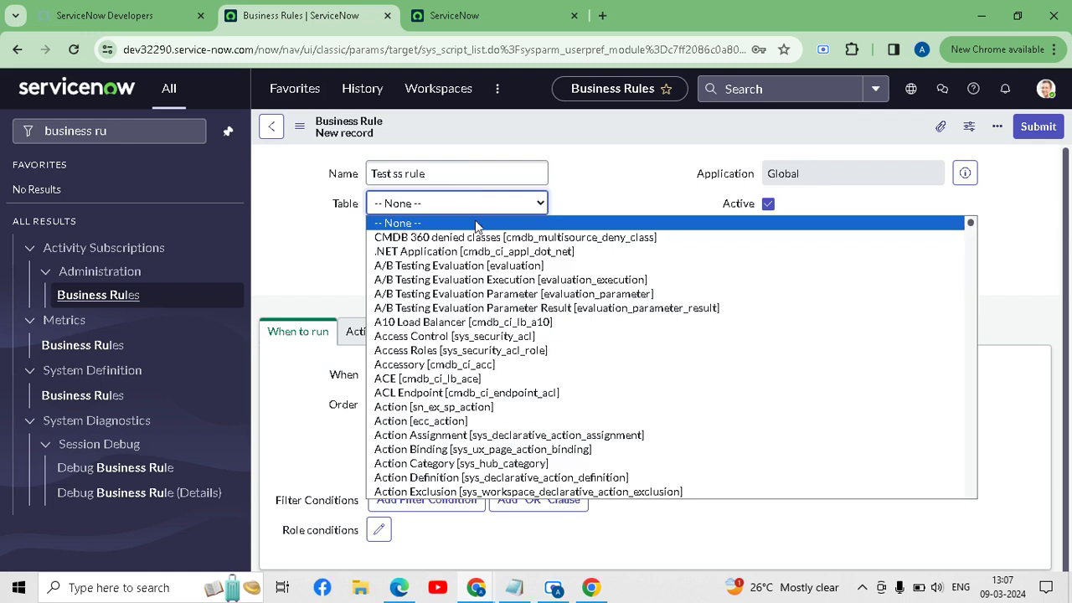
{"action": "left_click", "coordinate": [603, 165]}
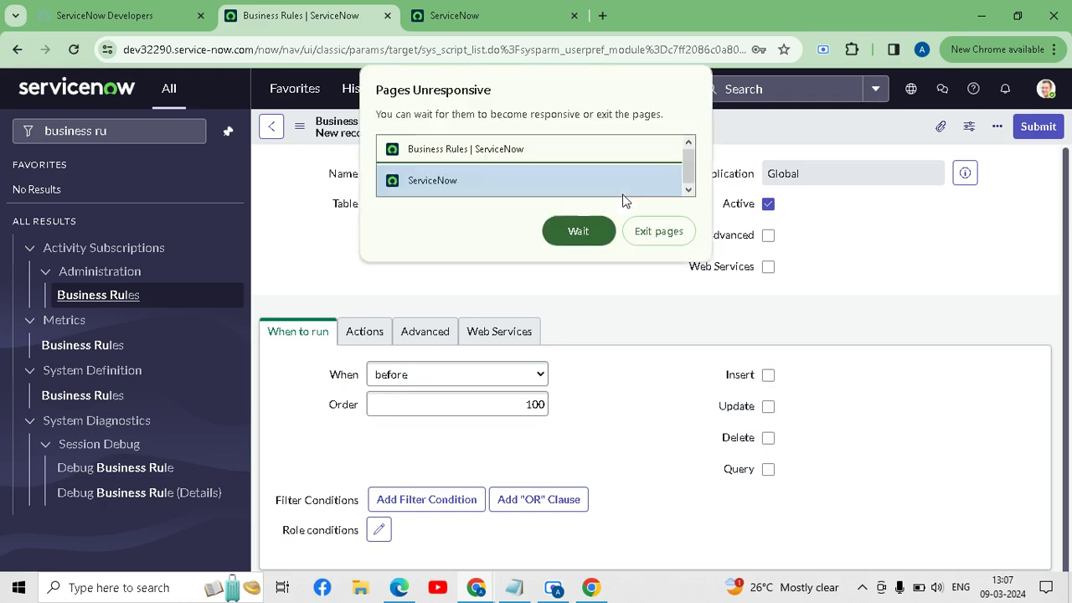
{"action": "left_click", "coordinate": [577, 231]}
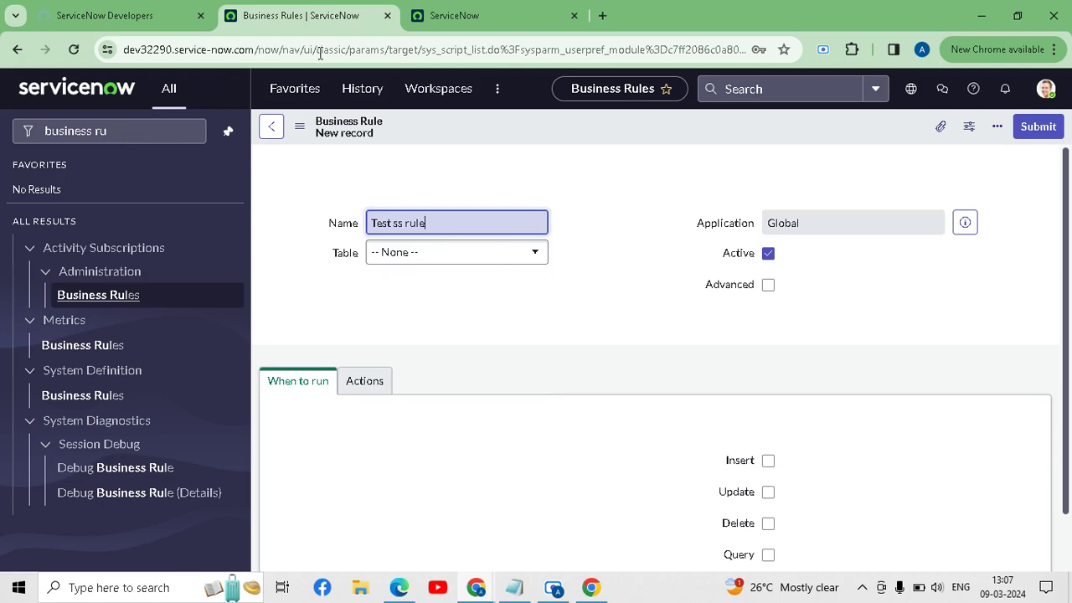
{"action": "left_click", "coordinate": [466, 12]}
{"action": "left_click", "coordinate": [310, 10]}
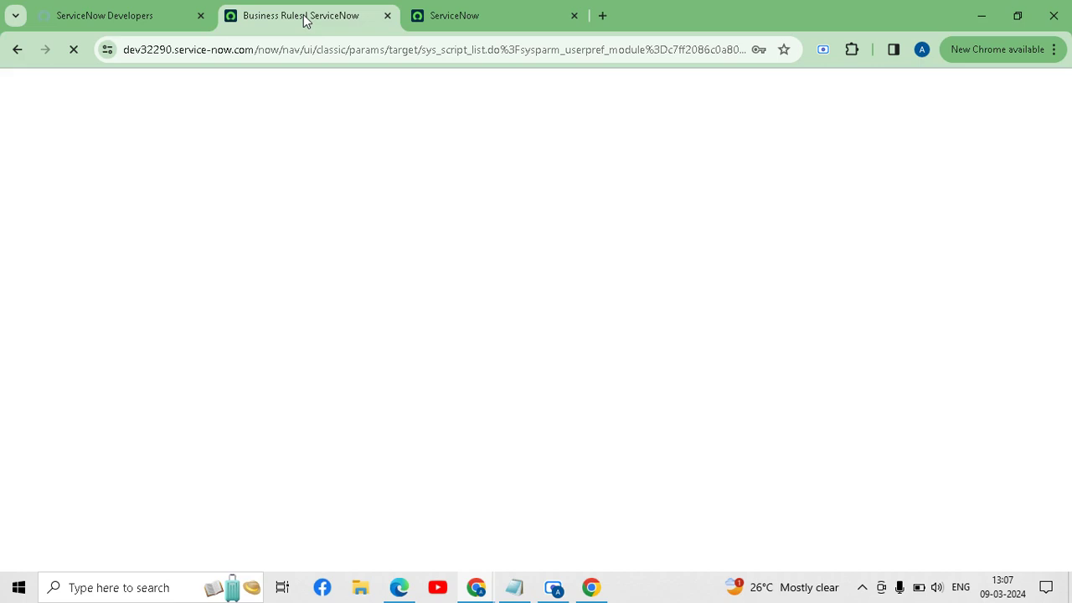
{"action": "key", "text": "alt+Tab"}
{"action": "key", "text": "Tab"}
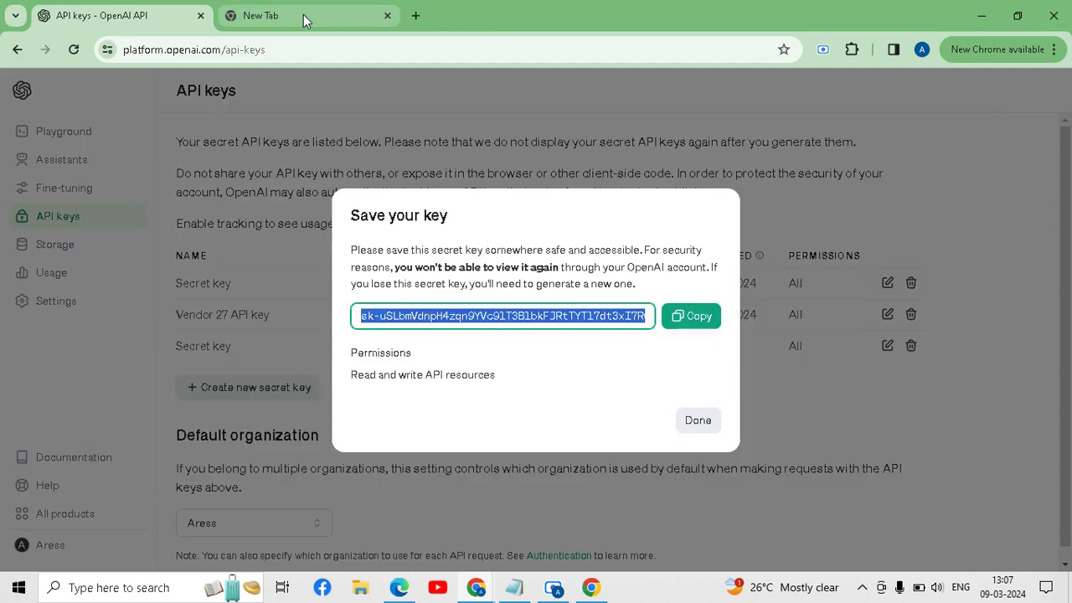
{"action": "key", "text": "alt+Tab"}
{"action": "key", "text": "Tab"}
{"action": "key", "text": "Tab"}
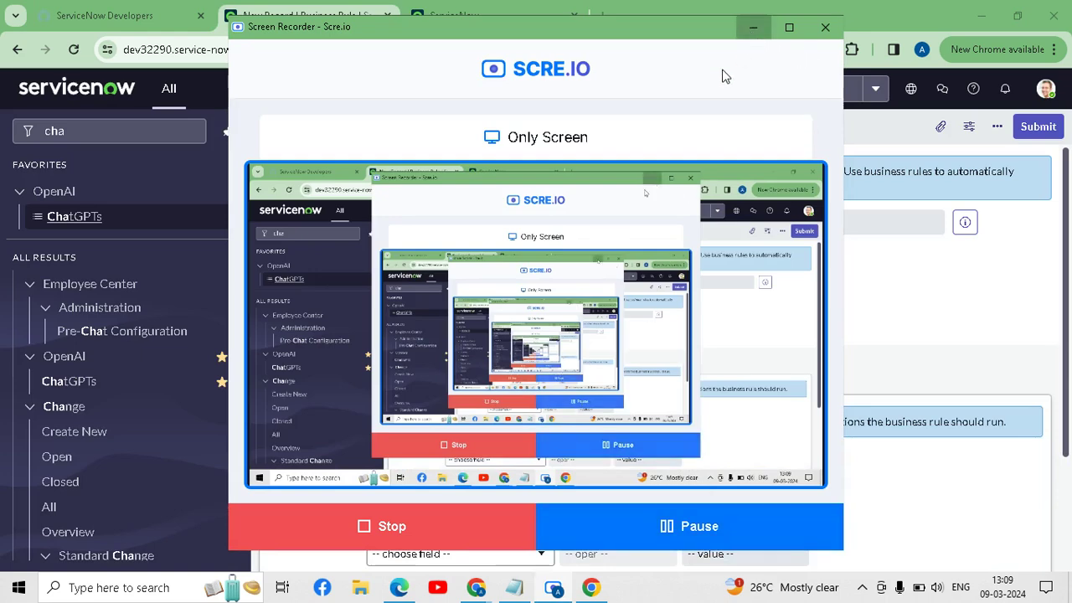
{"action": "left_click", "coordinate": [753, 27]}
{"action": "left_click", "coordinate": [410, 290]}
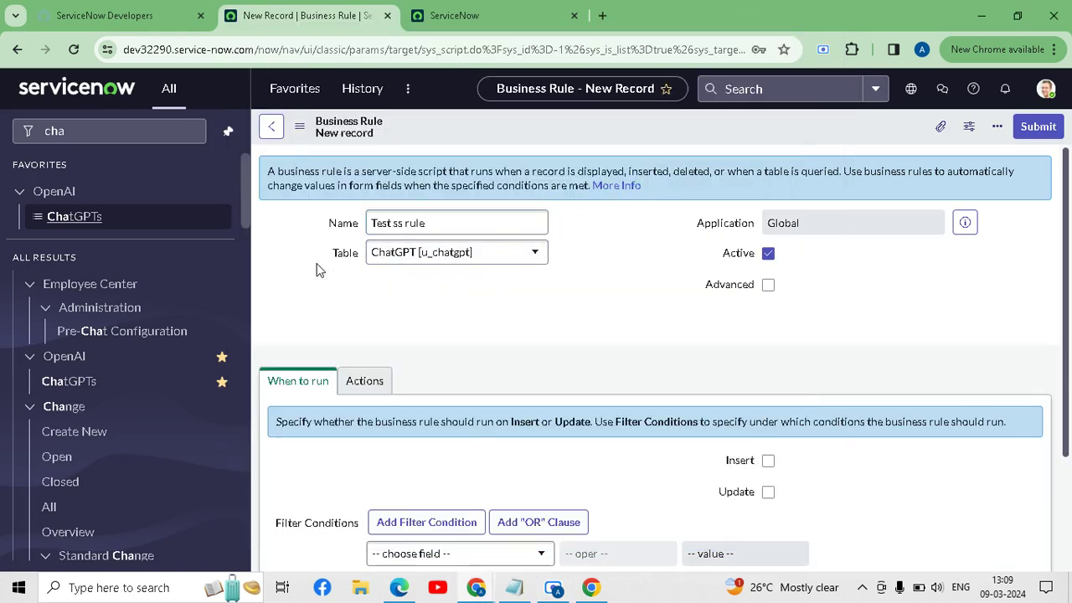
Enable the advanced options of the business rule and make it run on insert and update.
{"action": "left_click", "coordinate": [768, 285]}
{"action": "scroll", "coordinate": [476, 335], "scroll_direction": "down", "scroll_amount": 1}
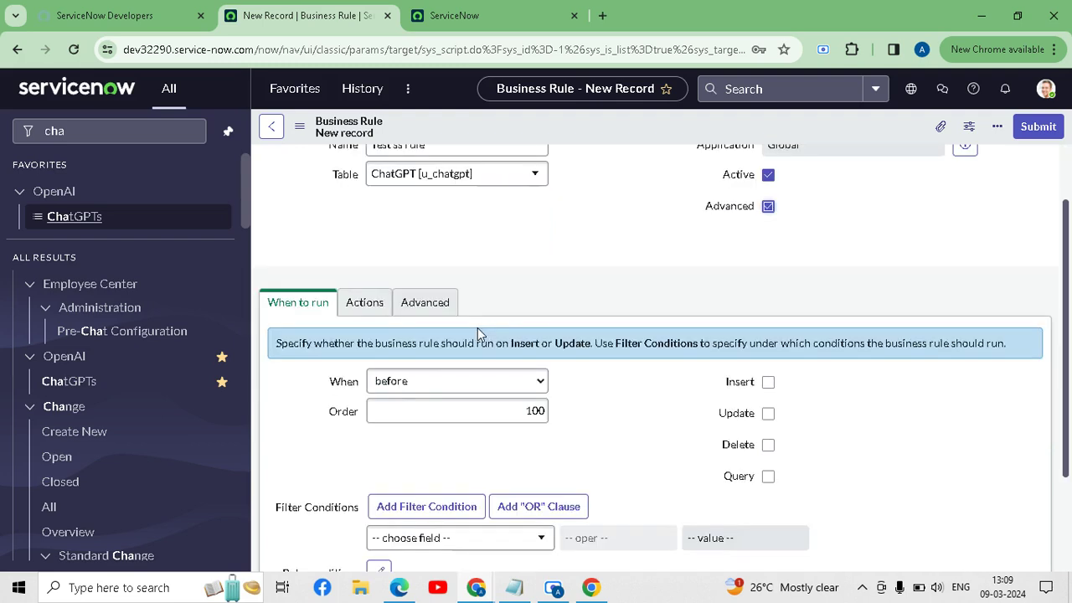
{"action": "left_click", "coordinate": [769, 384]}
{"action": "left_click", "coordinate": [768, 414]}
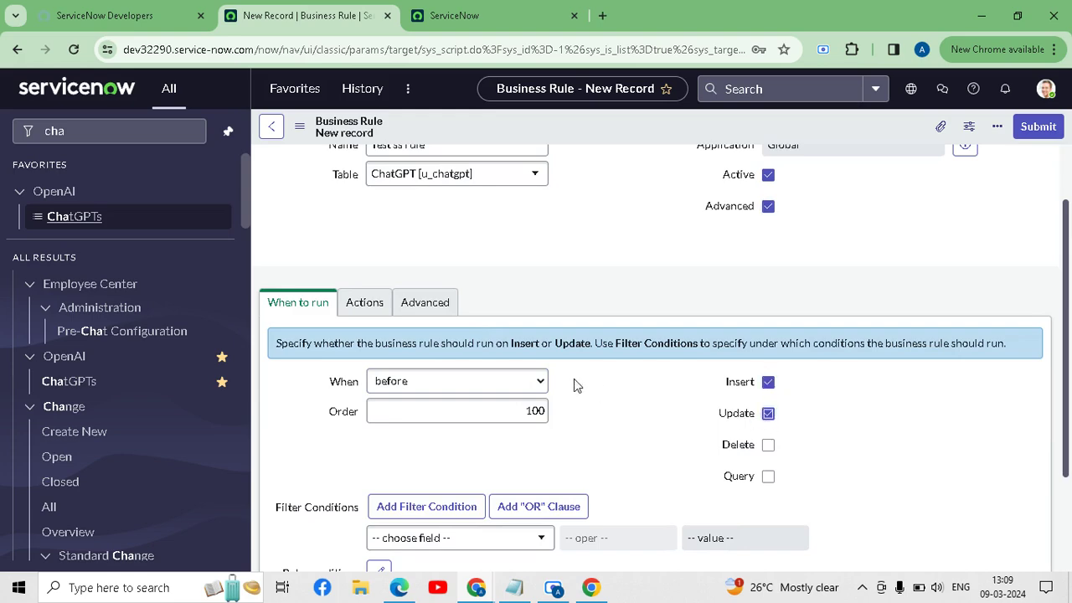
Replace the business rule's default script with the executeRule script copied from Notepad that calls the chatgpt integration REST message.
{"action": "left_click", "coordinate": [427, 304]}
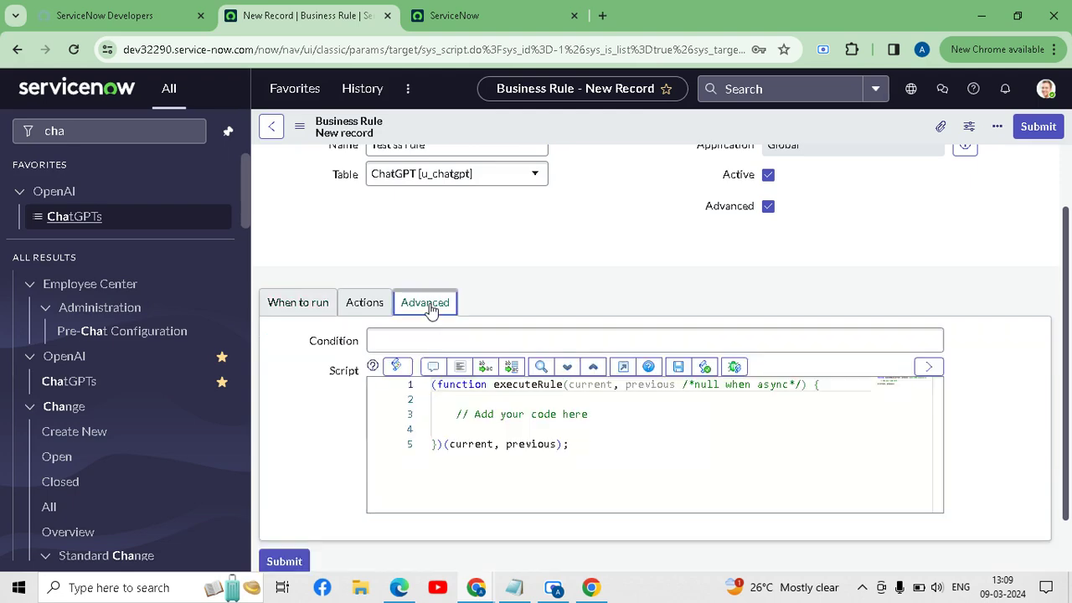
{"action": "key", "text": "alt+Tab"}
{"action": "key", "text": "alt+Tab"}
{"action": "key", "text": "alt+Tab"}
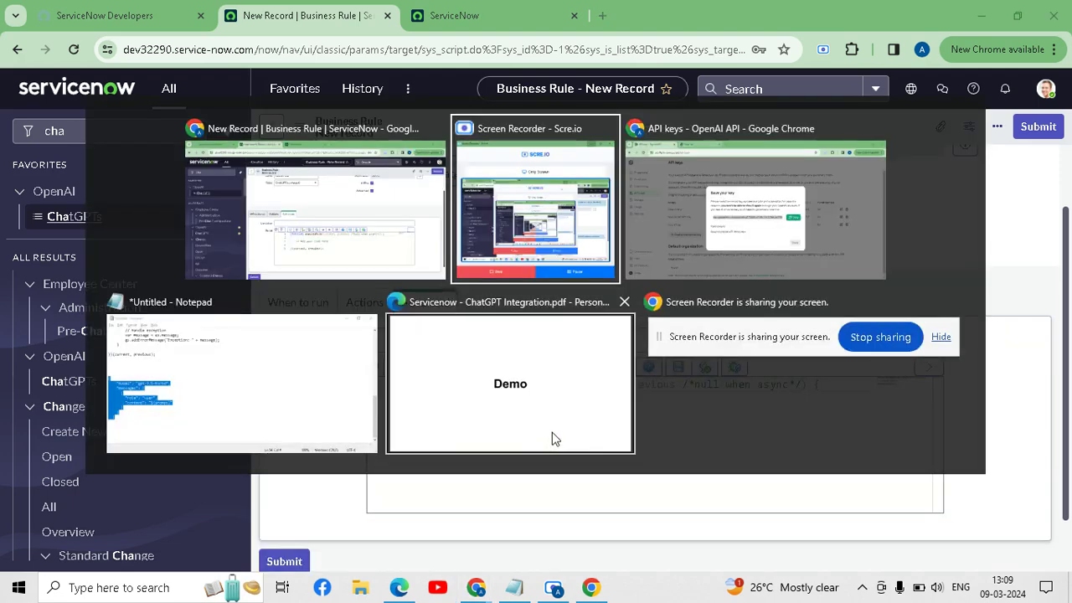
{"action": "scroll", "coordinate": [337, 340], "scroll_direction": "up", "scroll_amount": 11}
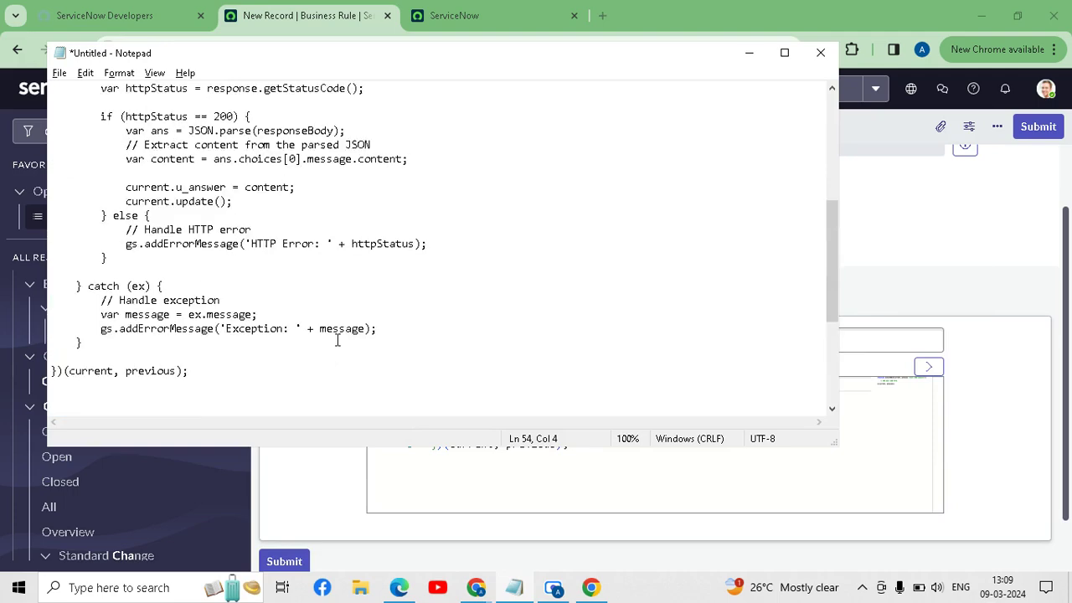
{"action": "left_click_drag", "start_coordinate": [52, 88], "coordinate": [240, 270]}
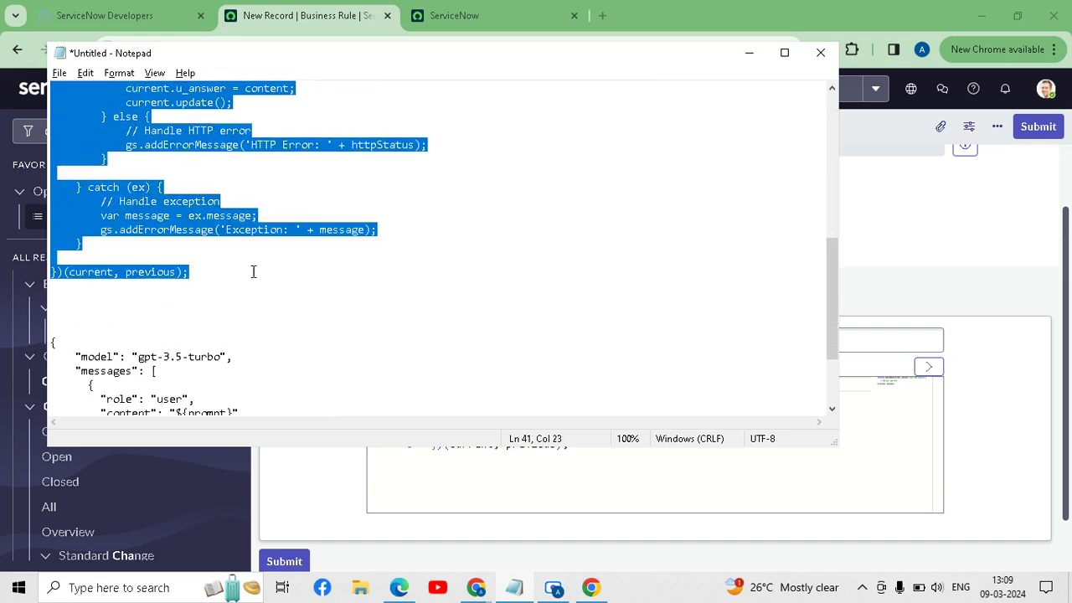
{"action": "key", "text": "alt+Tab"}
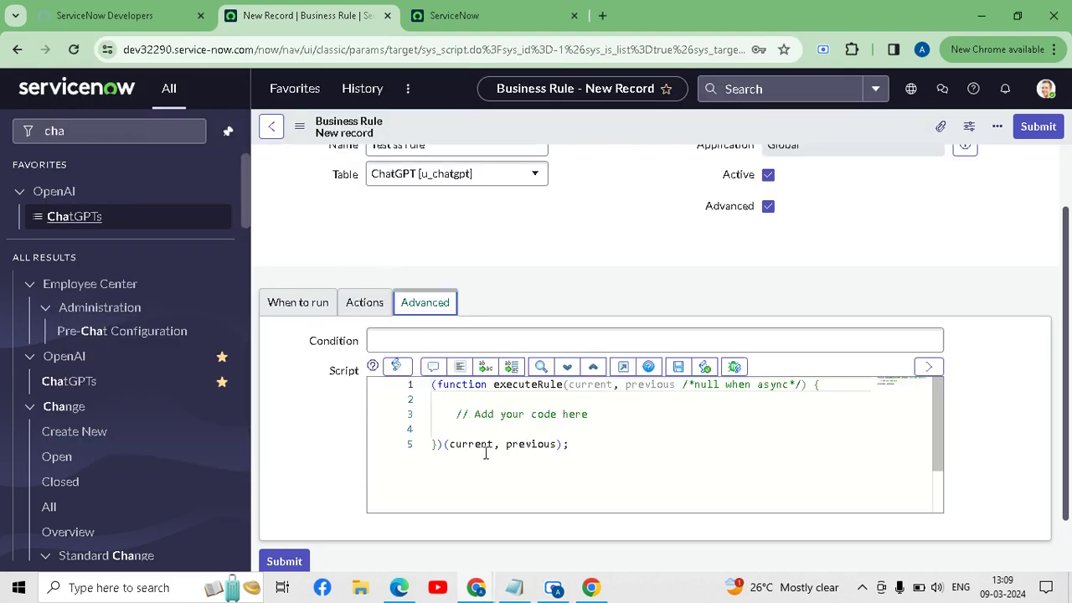
{"action": "left_click", "coordinate": [478, 423]}
{"action": "key", "text": "ctrl+a"}
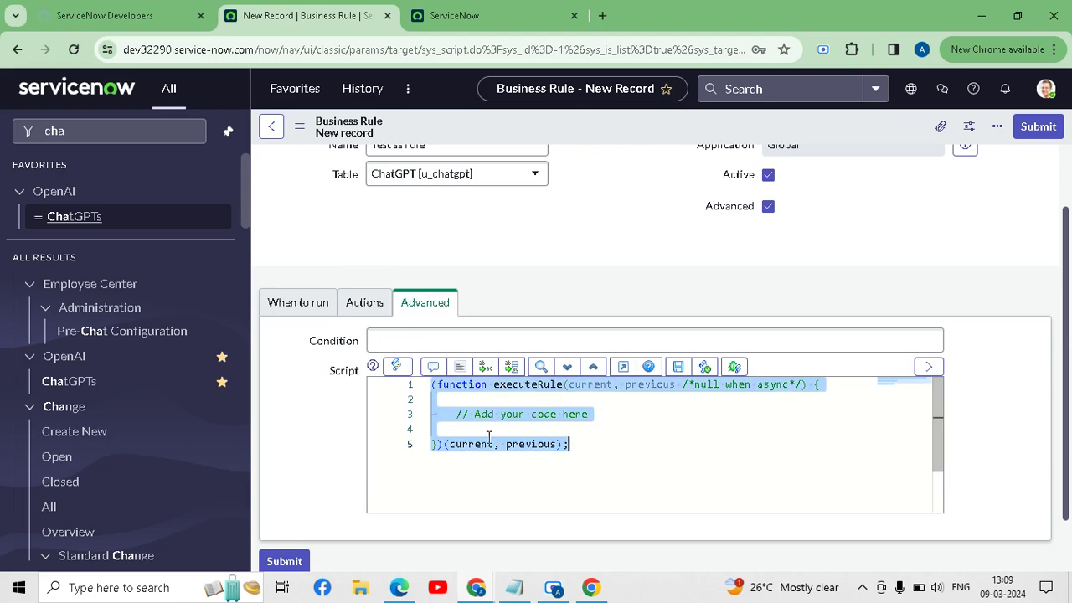
{"action": "left_click", "coordinate": [489, 437]}
{"action": "key", "text": "ctrl+a"}
{"action": "key", "text": "ctrl+v"}
{"action": "scroll", "coordinate": [572, 475], "scroll_direction": "up", "scroll_amount": 3}
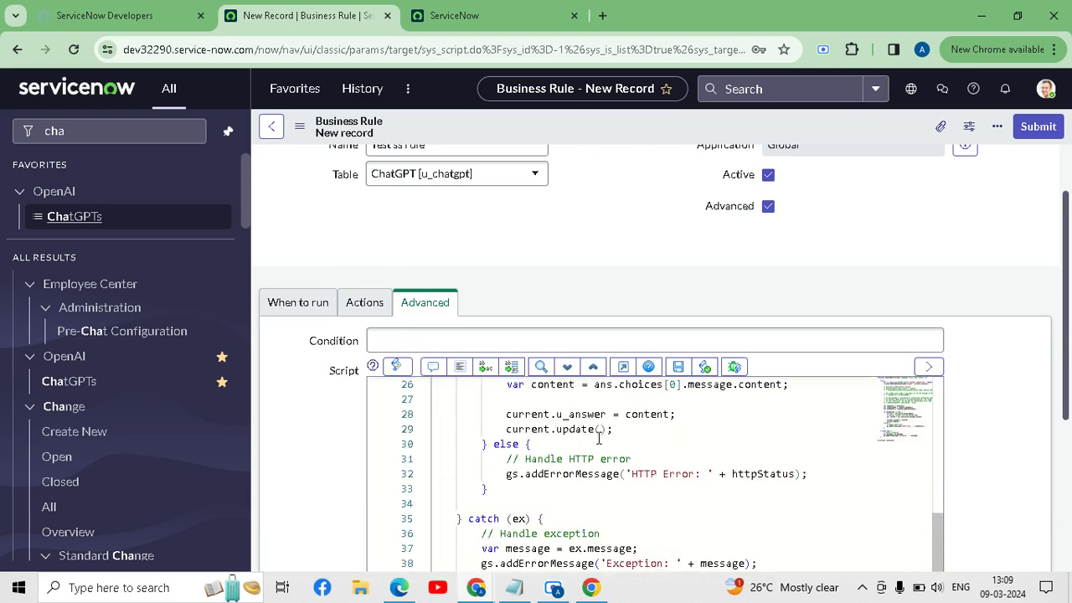
{"action": "scroll", "coordinate": [599, 437], "scroll_direction": "up", "scroll_amount": 8}
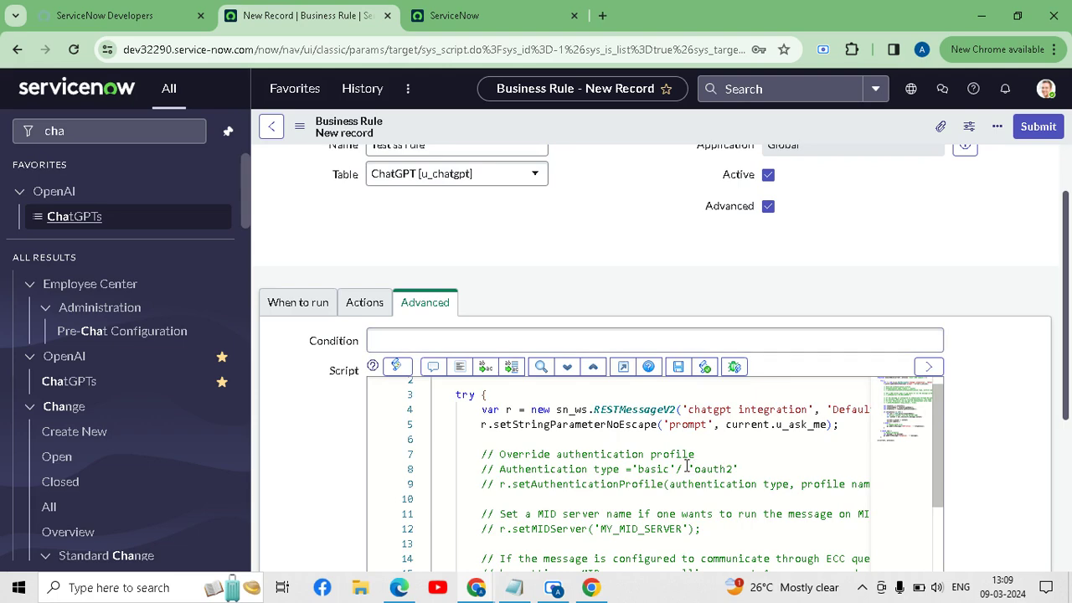
{"action": "left_click_drag", "start_coordinate": [936, 454], "coordinate": [939, 379]}
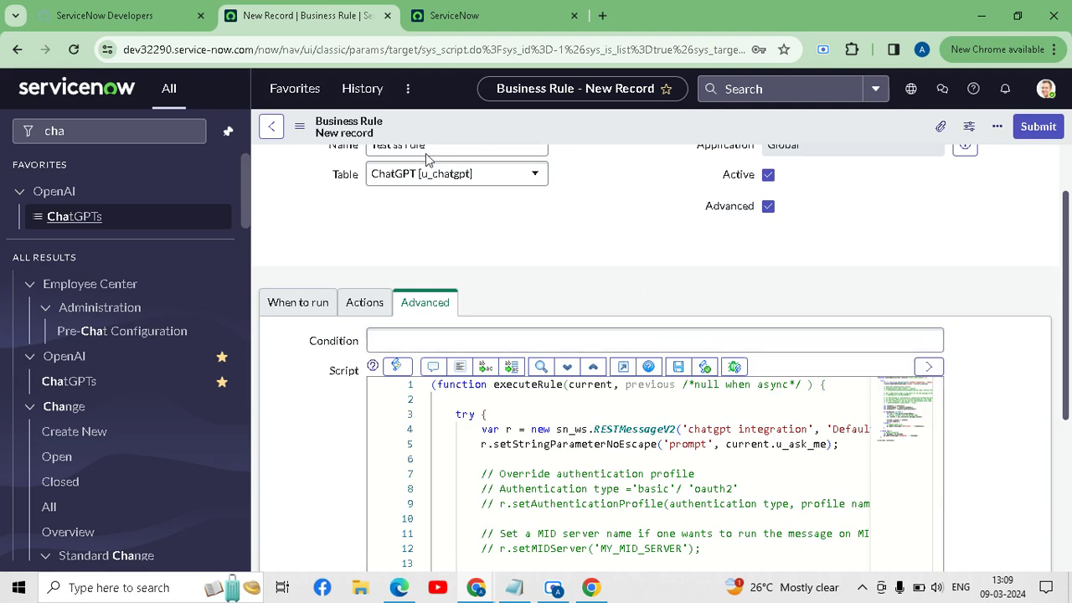
Open the outbound REST Messages list in the other ServiceNow browser tab.
{"action": "left_click", "coordinate": [446, 15]}
{"action": "left_click", "coordinate": [128, 130]}
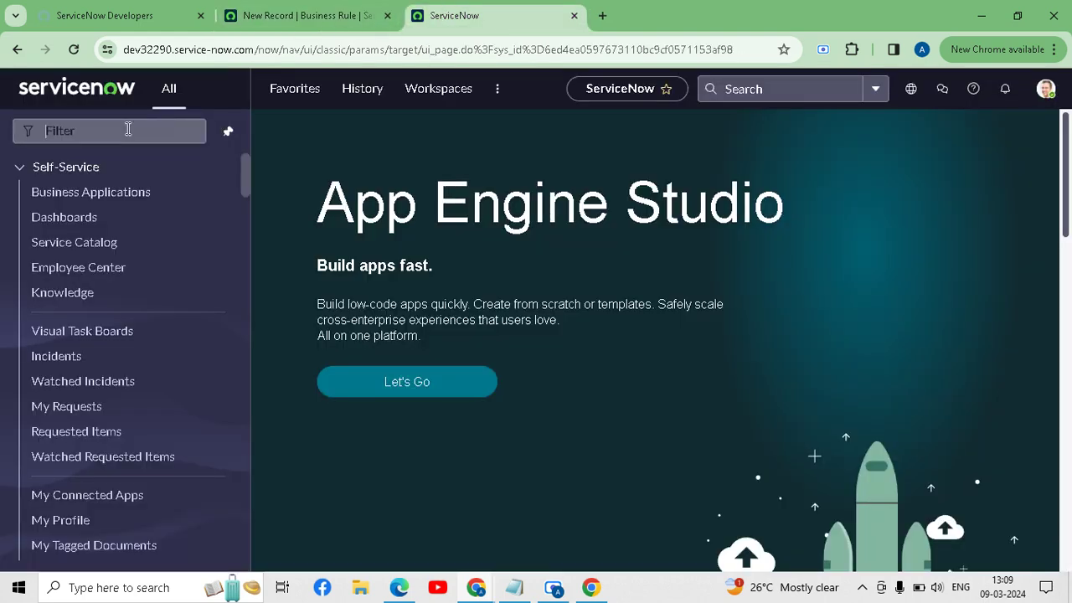
{"action": "type", "text": "res"}
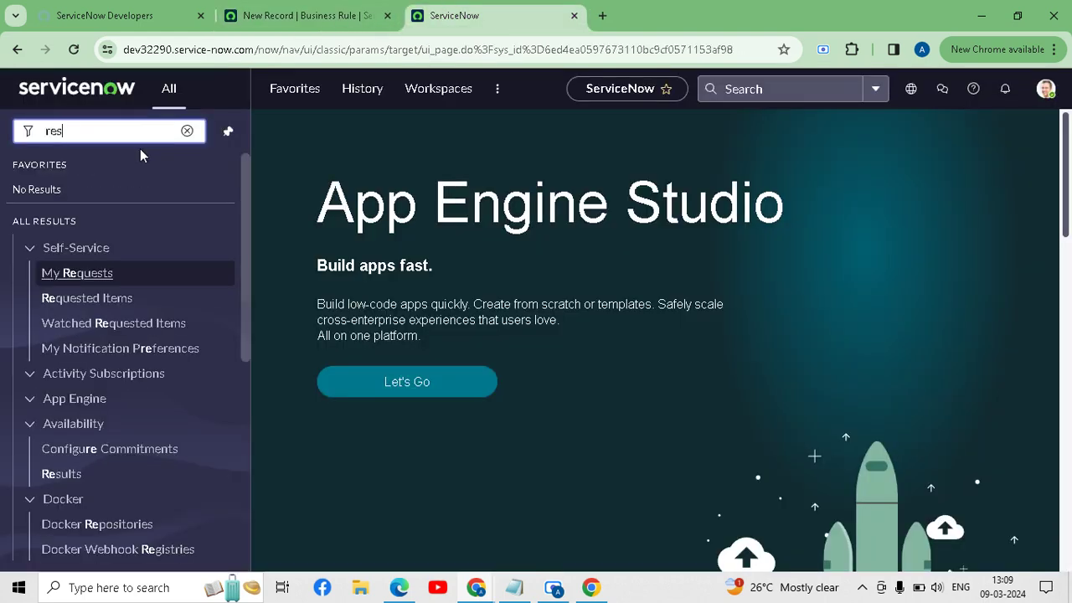
{"action": "type", "text": "t mes"}
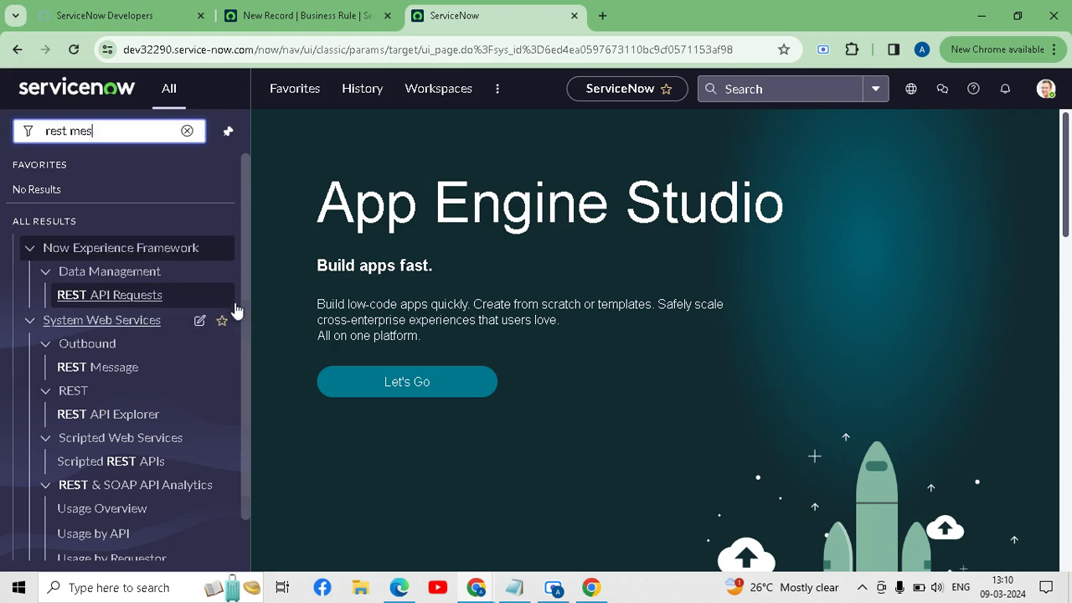
{"action": "left_click", "coordinate": [96, 297]}
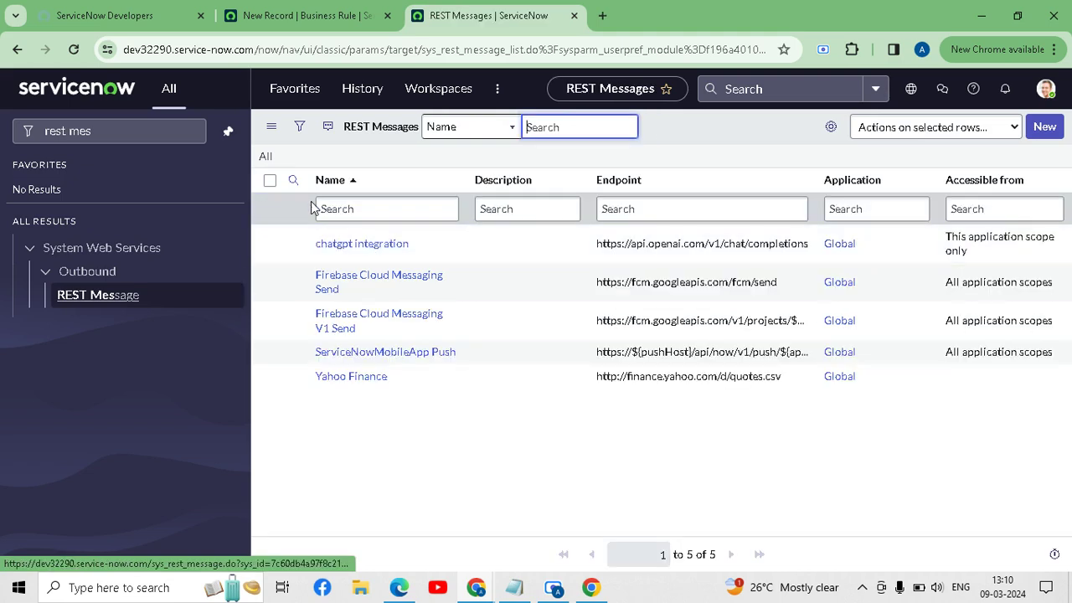
Compare the chatgpt integration name in the REST Messages list with the message name used in the business rule script.
{"action": "left_click_drag", "start_coordinate": [428, 249], "coordinate": [309, 240]}
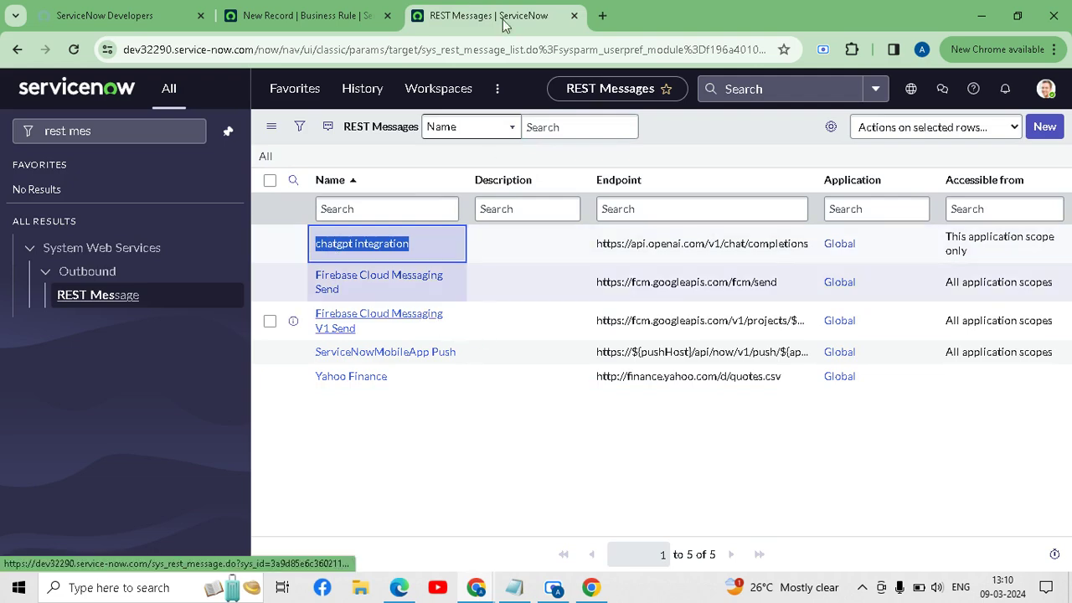
{"action": "left_click", "coordinate": [371, 10]}
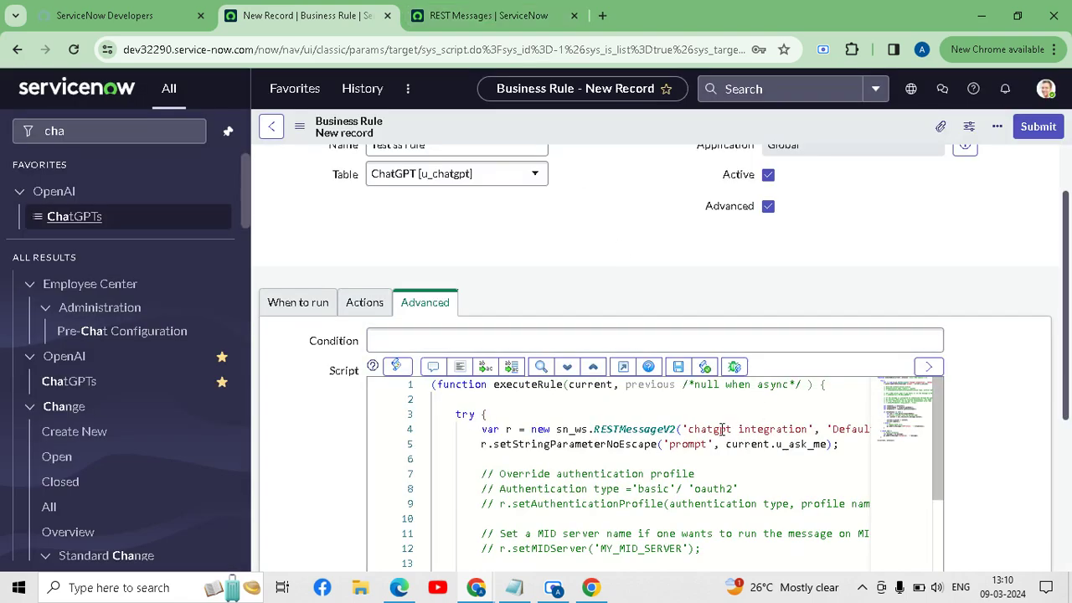
{"action": "left_click_drag", "start_coordinate": [689, 430], "coordinate": [809, 431]}
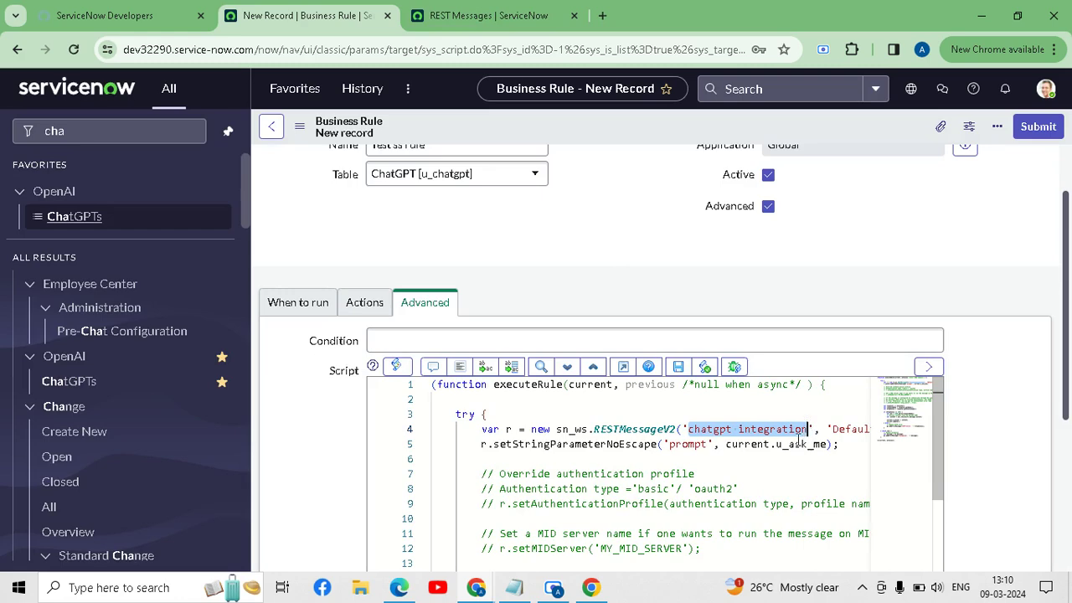
{"action": "left_click", "coordinate": [804, 430]}
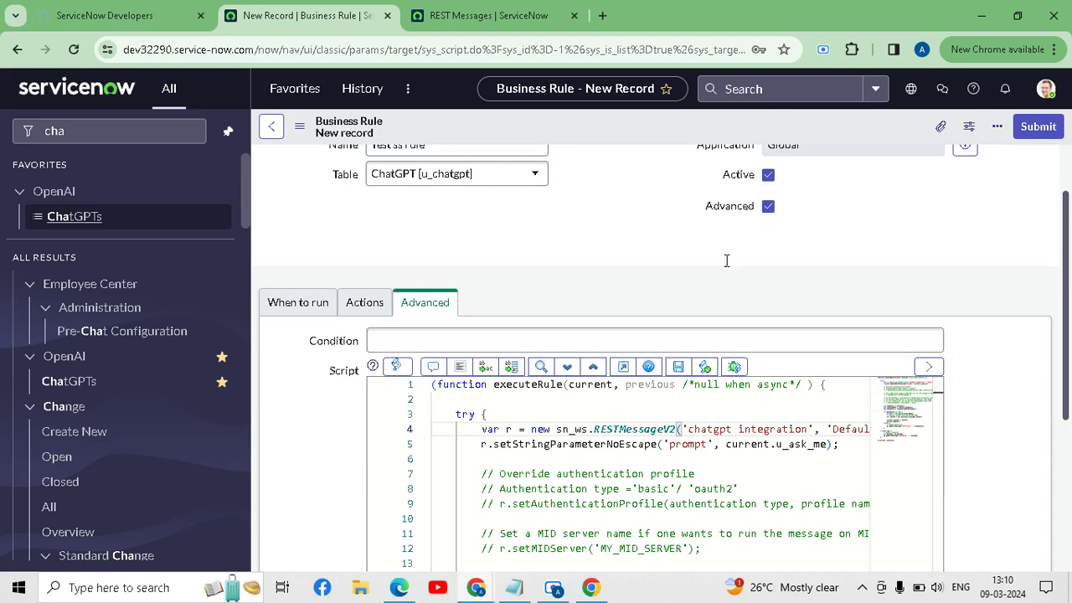
Read through the business rule script to its end and open the chatgpt integration REST message in the other tab.
{"action": "scroll", "coordinate": [734, 273], "scroll_direction": "down", "scroll_amount": 1}
{"action": "scroll", "coordinate": [773, 414], "scroll_direction": "down", "scroll_amount": 1}
{"action": "scroll", "coordinate": [772, 414], "scroll_direction": "down", "scroll_amount": 1}
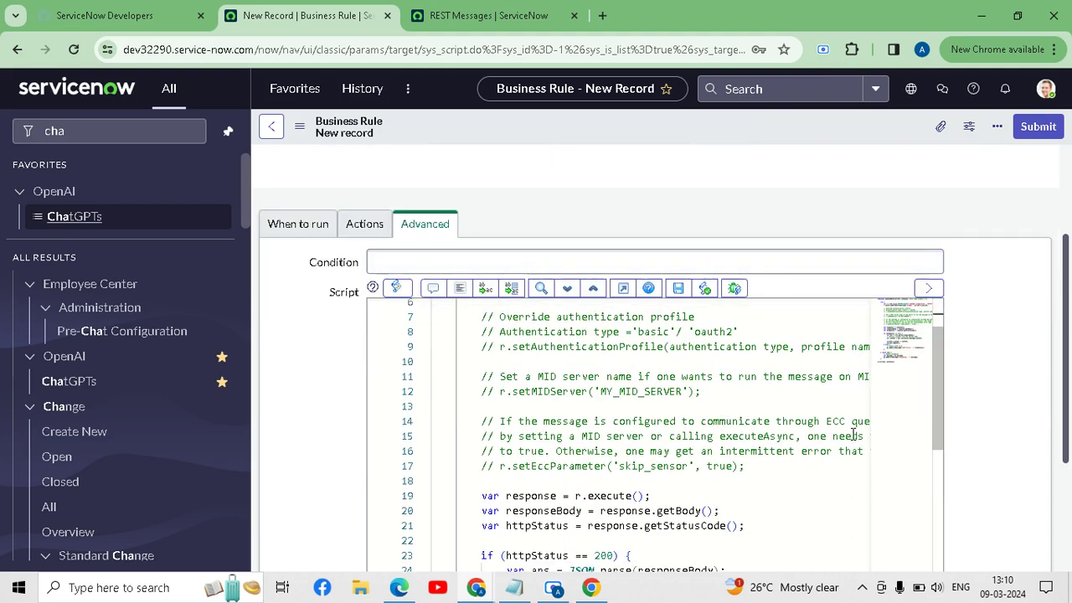
{"action": "scroll", "coordinate": [836, 419], "scroll_direction": "down", "scroll_amount": 12}
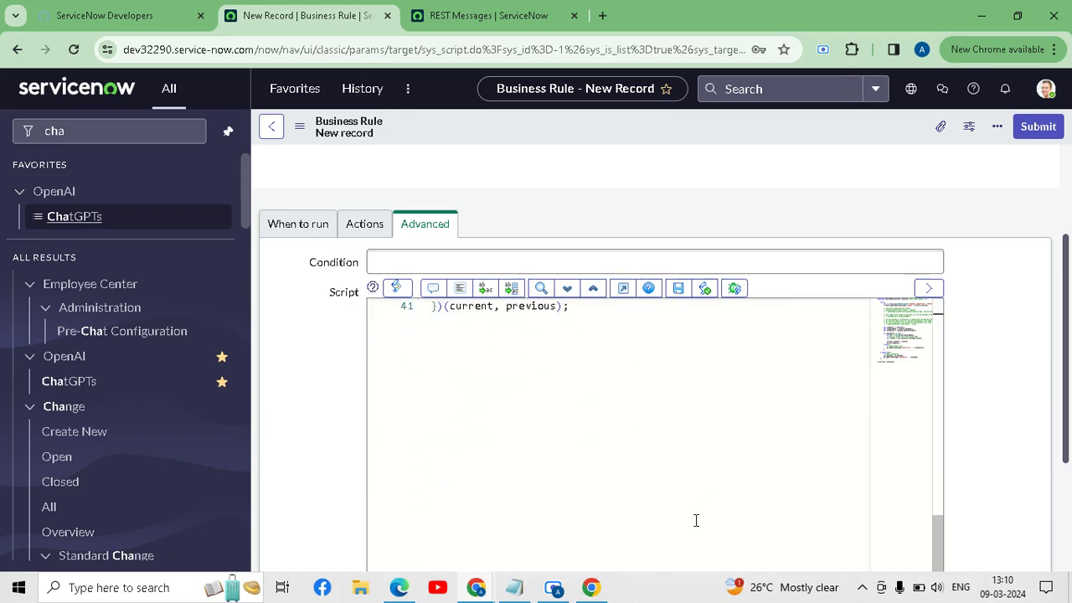
{"action": "scroll", "coordinate": [814, 458], "scroll_direction": "down", "scroll_amount": 2}
{"action": "left_click_drag", "start_coordinate": [539, 481], "coordinate": [696, 433]}
{"action": "scroll", "coordinate": [837, 316], "scroll_direction": "up", "scroll_amount": 14}
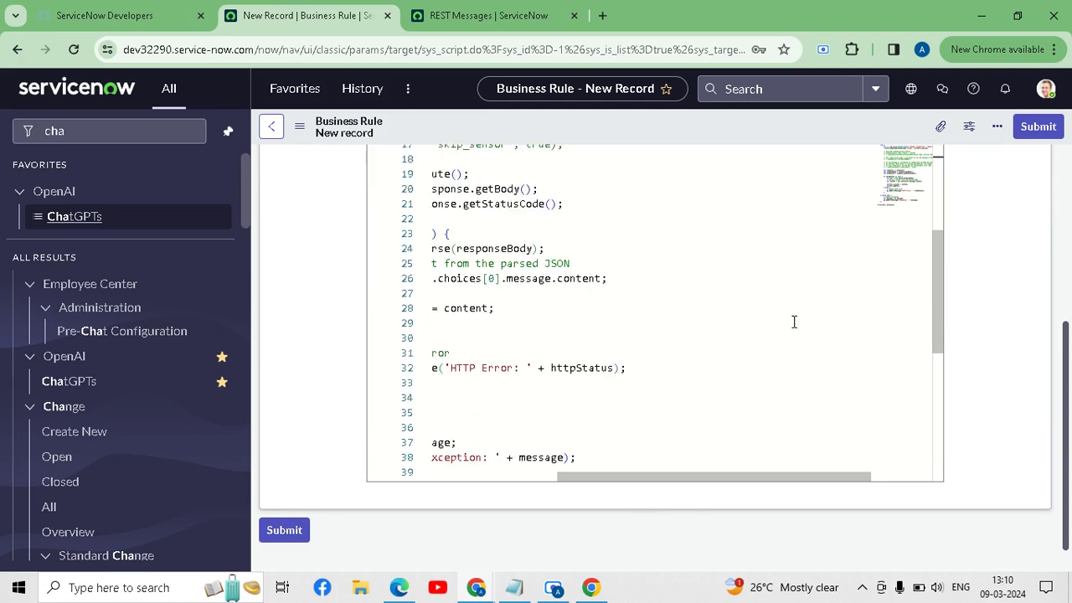
{"action": "left_click", "coordinate": [495, 15]}
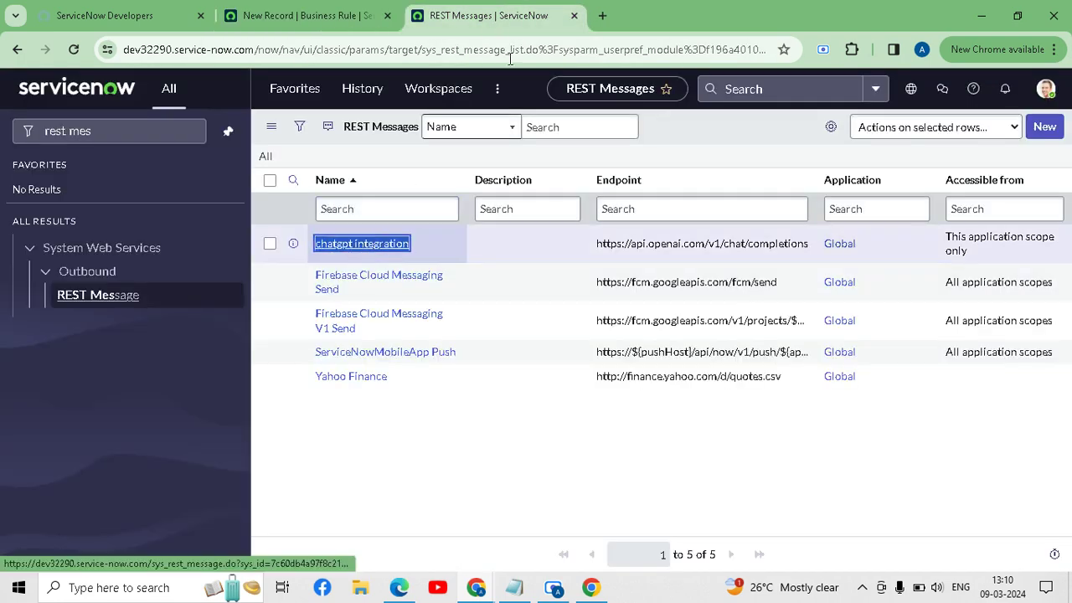
{"action": "left_click", "coordinate": [295, 11]}
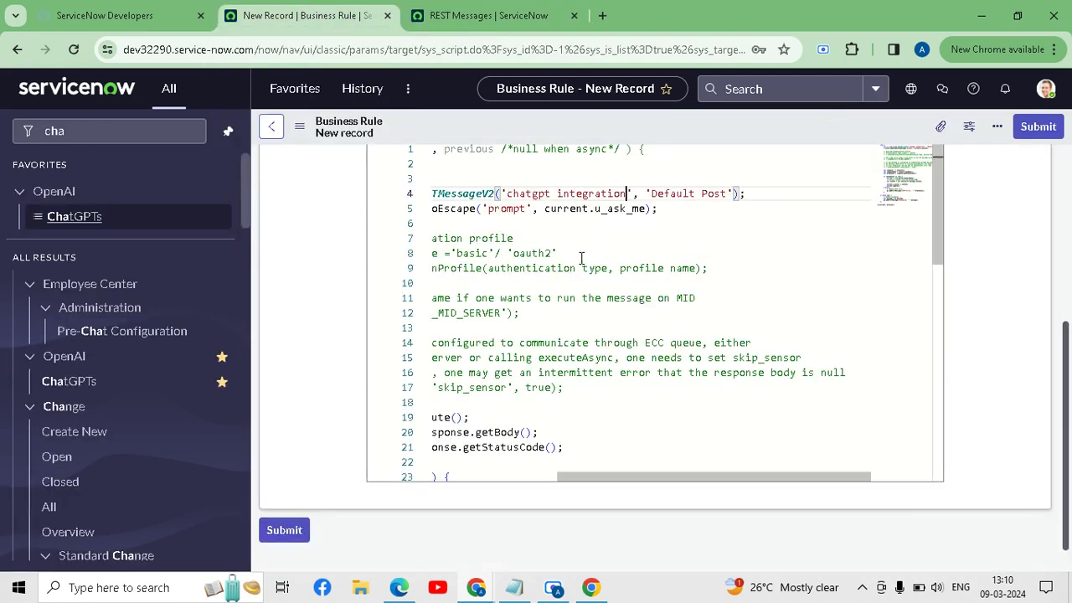
Examine how the business rule script parses the response, writes the content to u_answer and handles HTTP errors and exceptions.
{"action": "scroll", "coordinate": [542, 263], "scroll_direction": "down", "scroll_amount": 3}
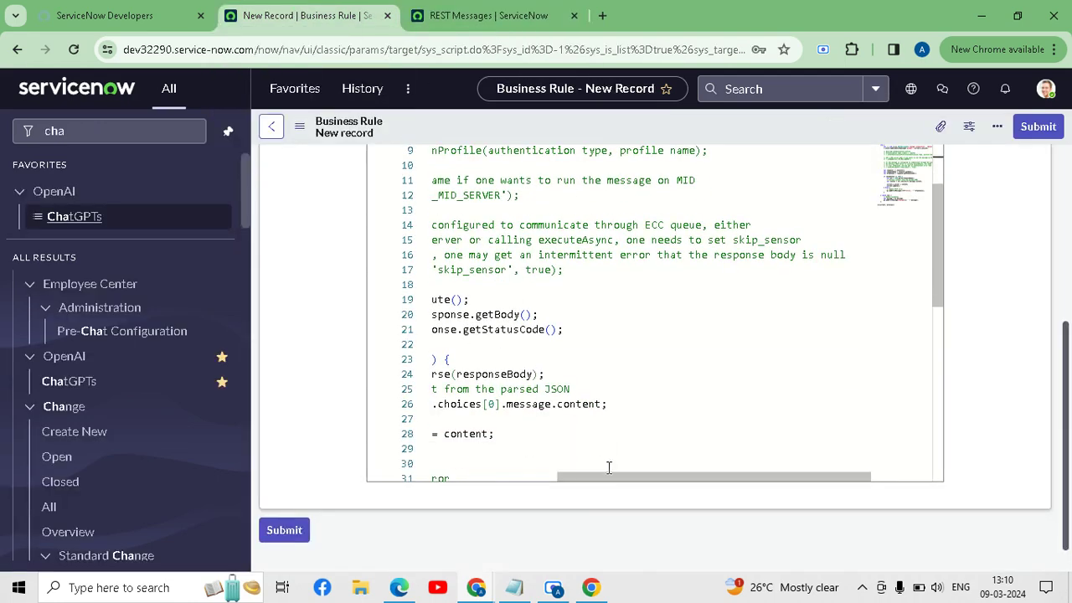
{"action": "left_click_drag", "start_coordinate": [600, 478], "coordinate": [453, 469]}
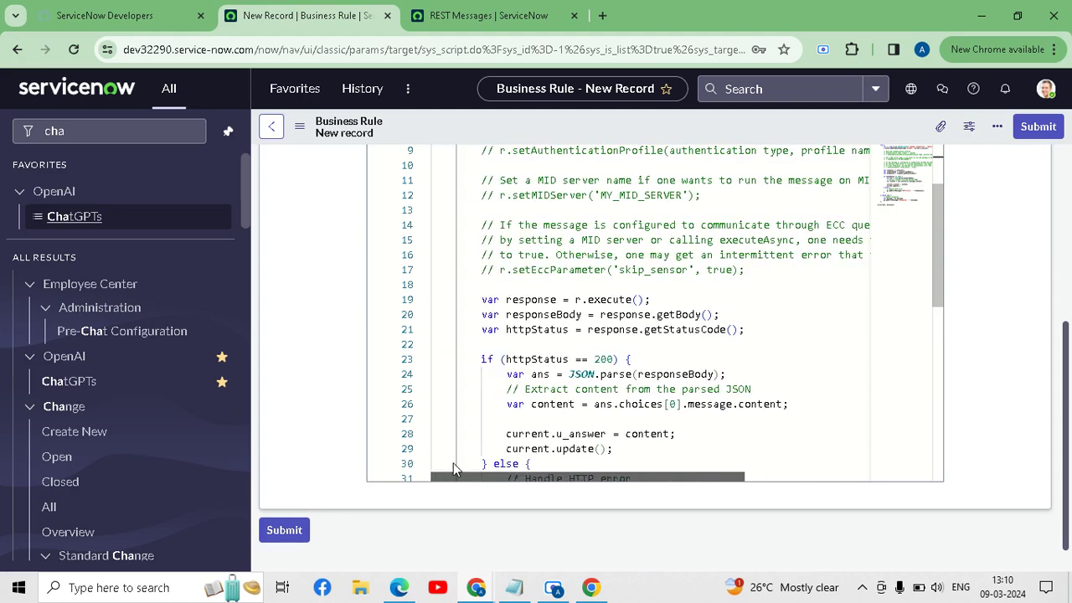
{"action": "scroll", "coordinate": [594, 293], "scroll_direction": "down", "scroll_amount": 2}
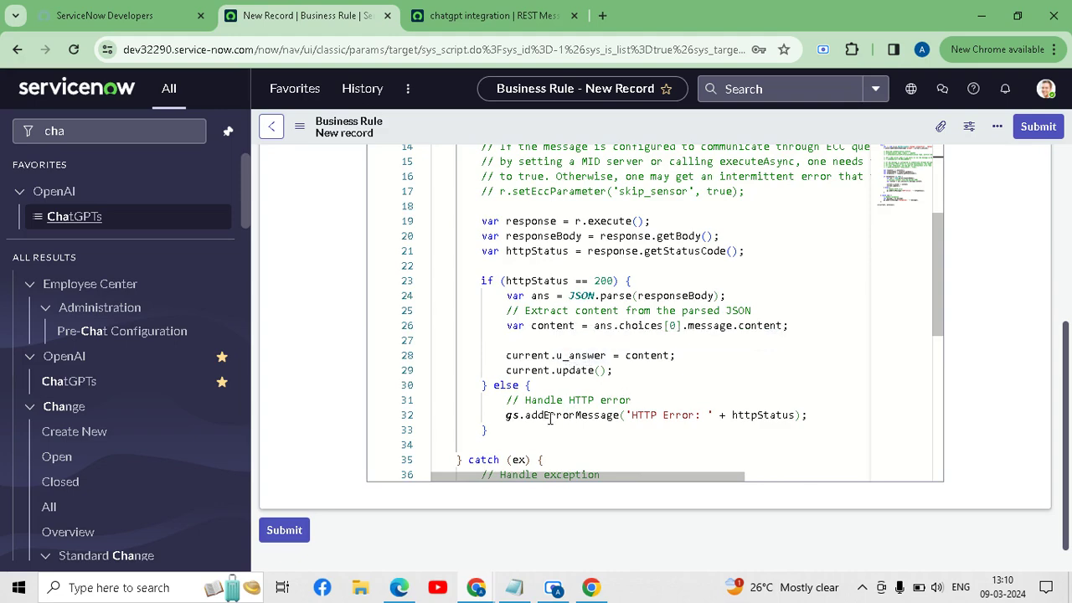
{"action": "double_click", "coordinate": [584, 356]}
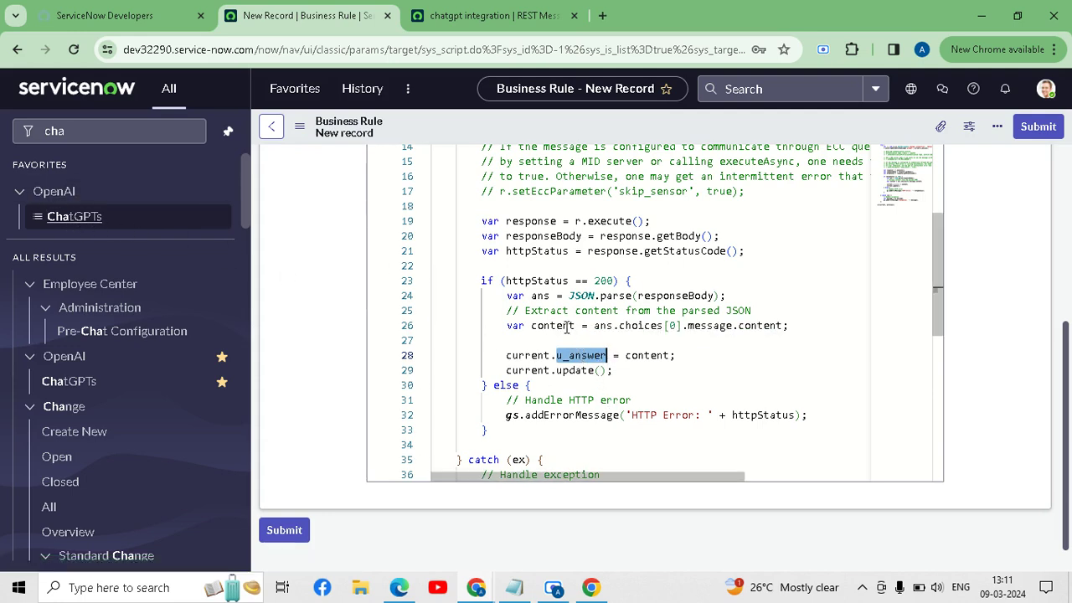
{"action": "scroll", "coordinate": [567, 327], "scroll_direction": "up", "scroll_amount": 1}
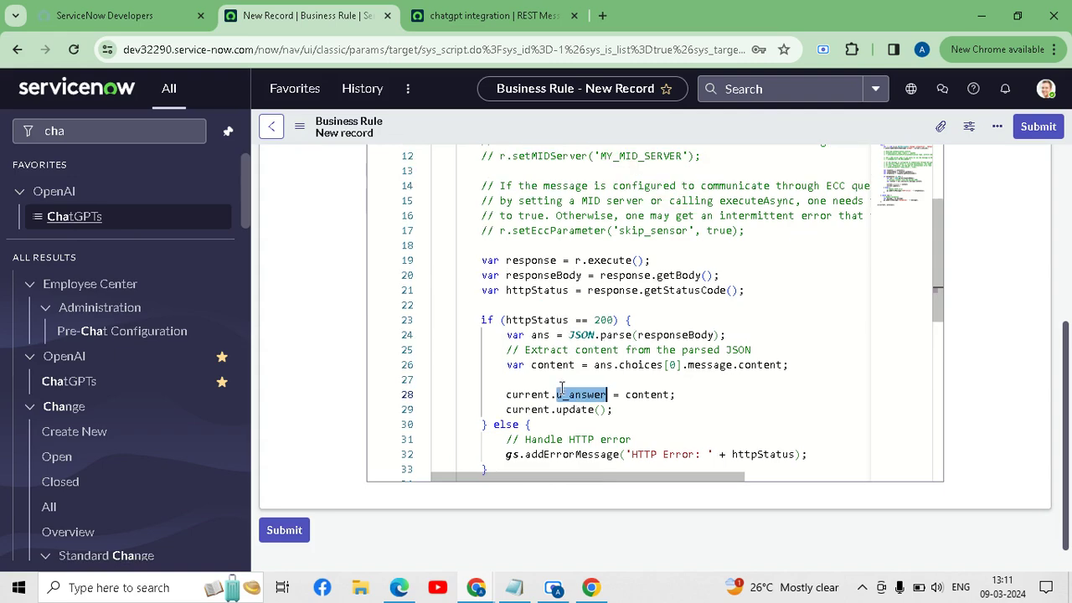
{"action": "scroll", "coordinate": [568, 356], "scroll_direction": "down", "scroll_amount": 5}
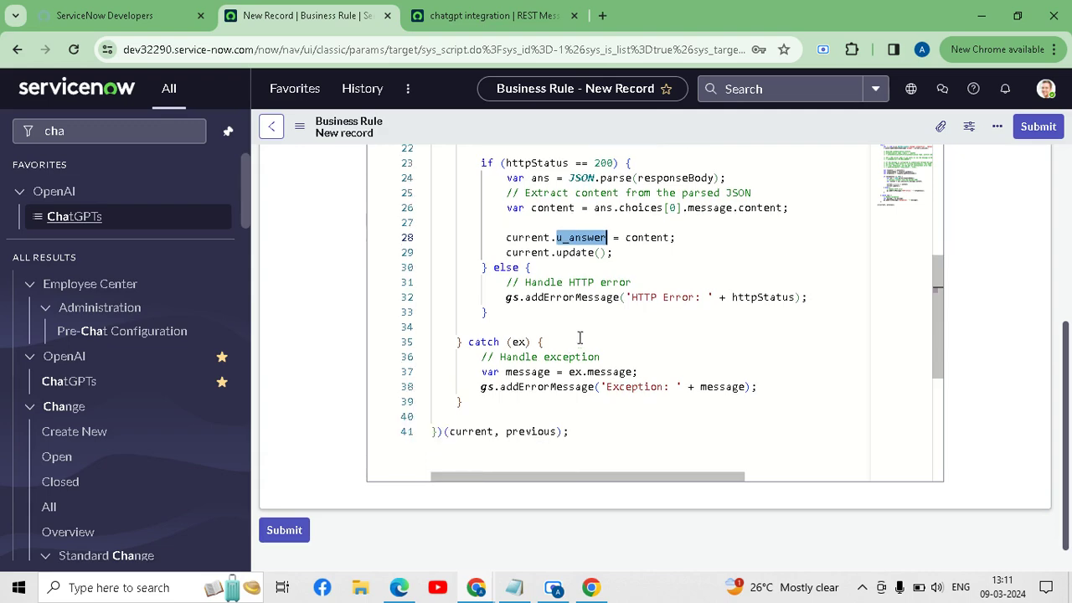
{"action": "scroll", "coordinate": [586, 345], "scroll_direction": "up", "scroll_amount": 5}
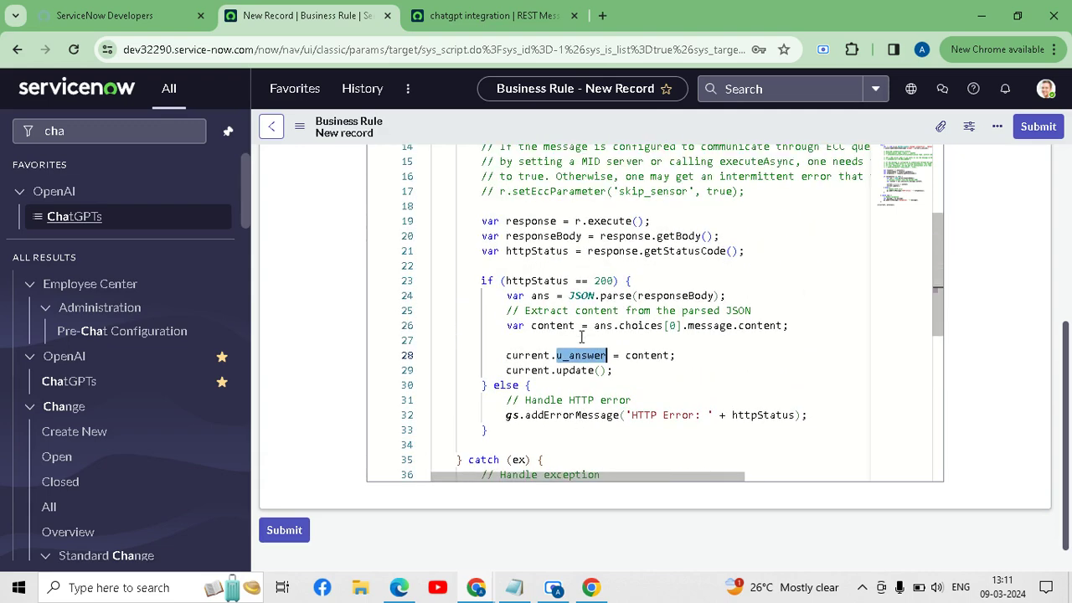
{"action": "scroll", "coordinate": [587, 346], "scroll_direction": "up", "scroll_amount": 1}
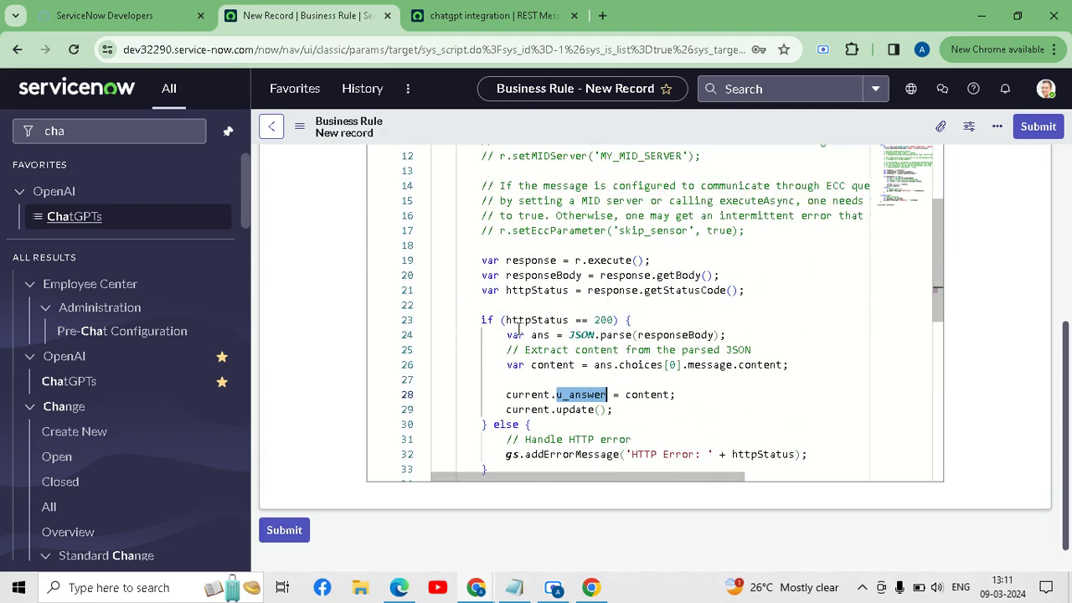
{"action": "scroll", "coordinate": [523, 328], "scroll_direction": "up", "scroll_amount": 4}
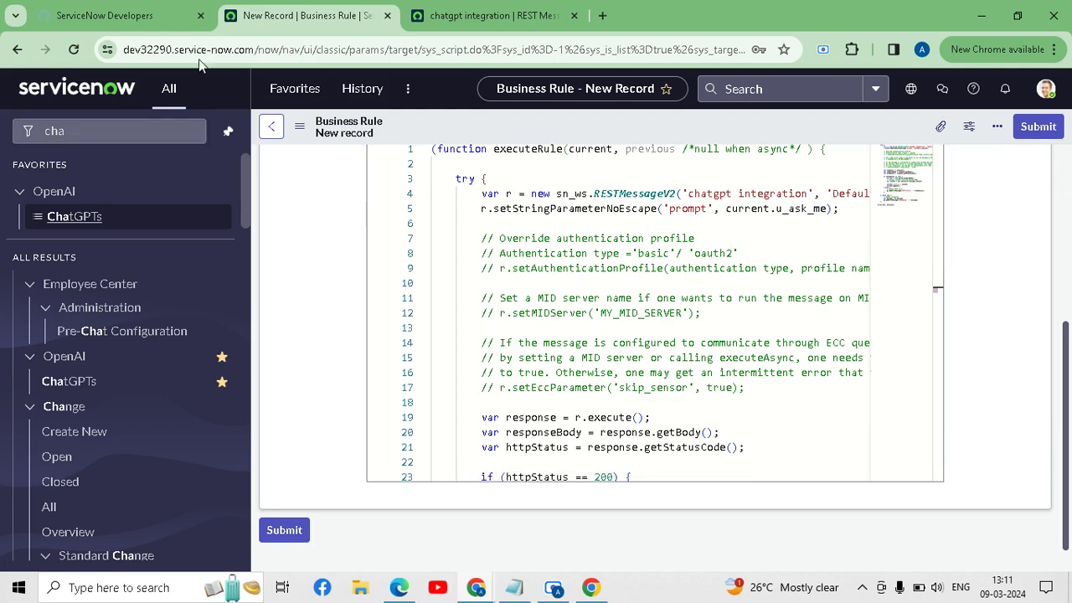
In the other ServiceNow tab, find the ChatGPTs list with the filter "chat" and start a new record.
{"action": "left_click", "coordinate": [440, 15]}
{"action": "left_click", "coordinate": [517, 208]}
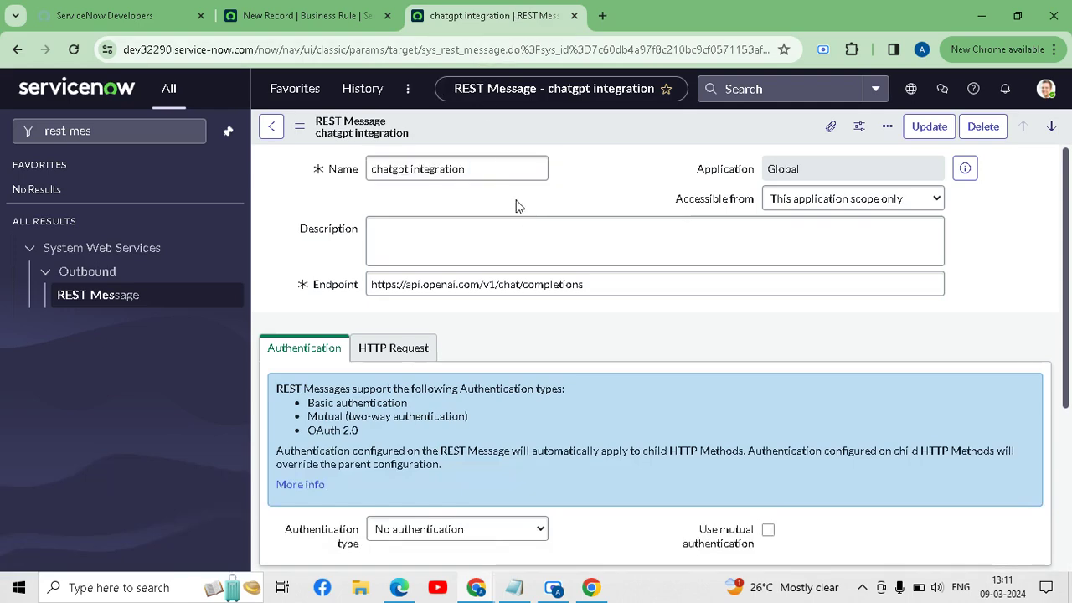
{"action": "scroll", "coordinate": [529, 266], "scroll_direction": "down", "scroll_amount": 3}
{"action": "scroll", "coordinate": [530, 266], "scroll_direction": "up", "scroll_amount": 3}
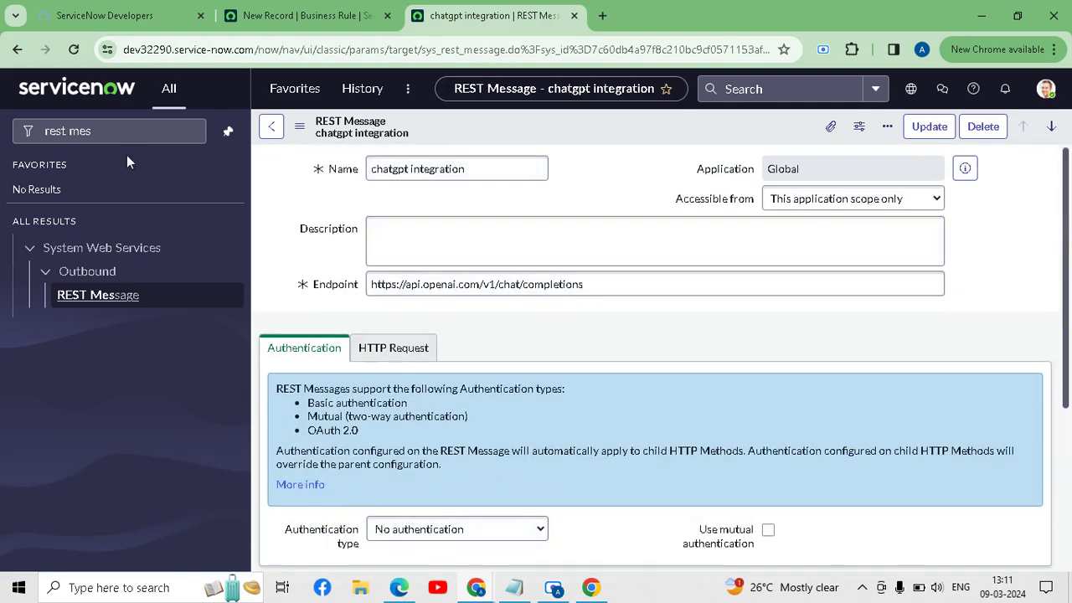
{"action": "left_click", "coordinate": [108, 138]}
{"action": "key", "text": "BackSpace"}
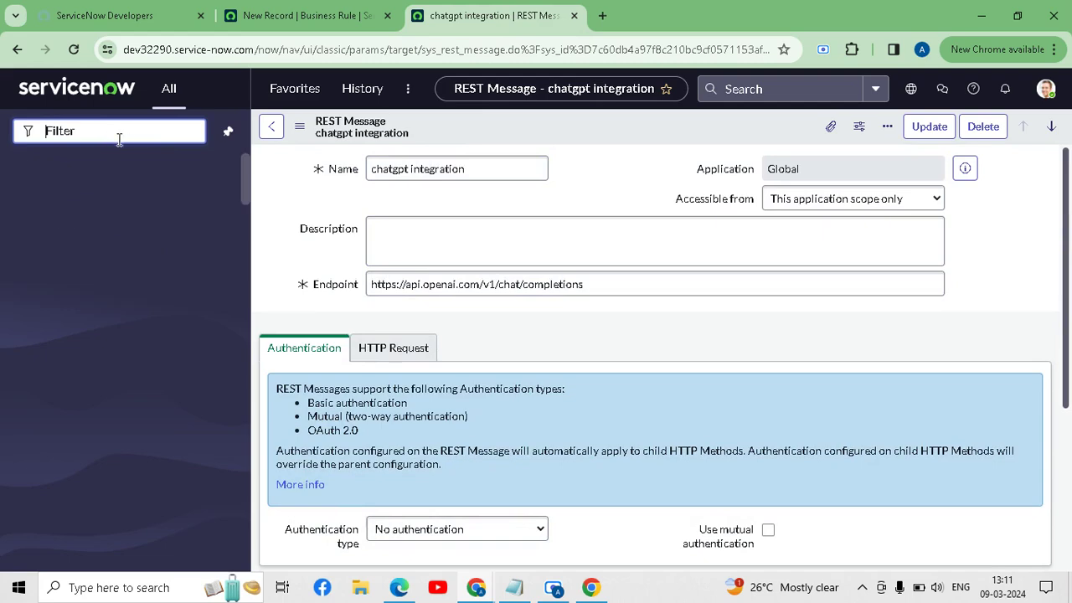
{"action": "type", "text": "ch"}
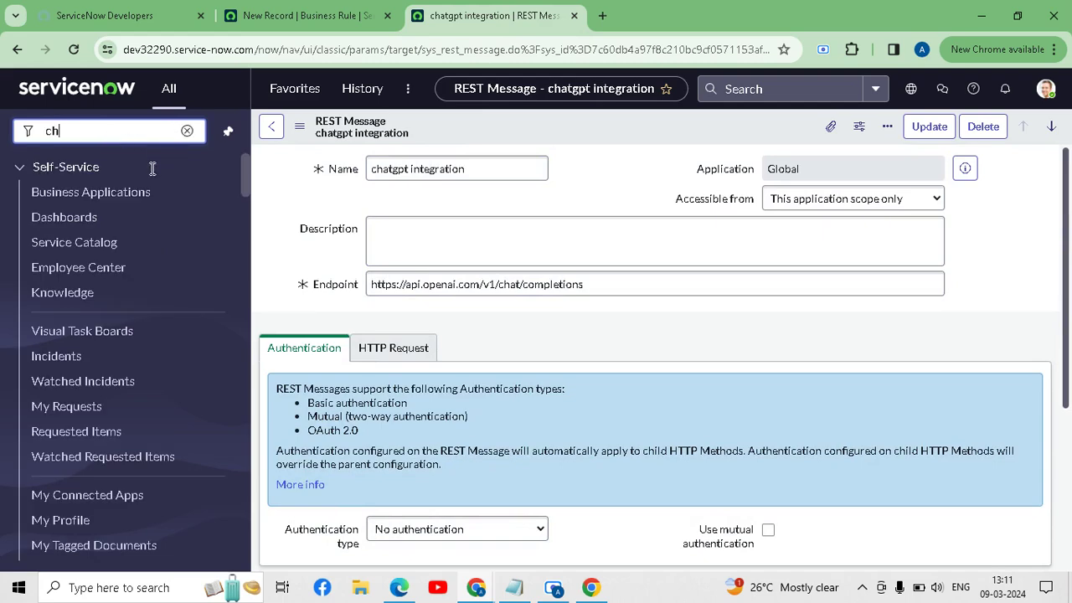
{"action": "type", "text": "at"}
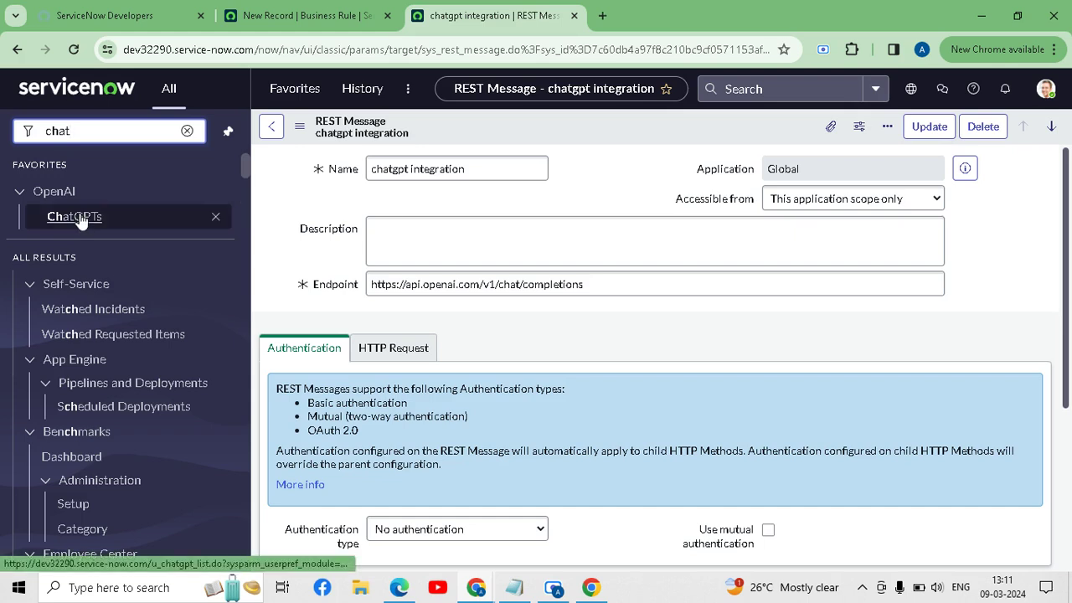
{"action": "left_click", "coordinate": [85, 219]}
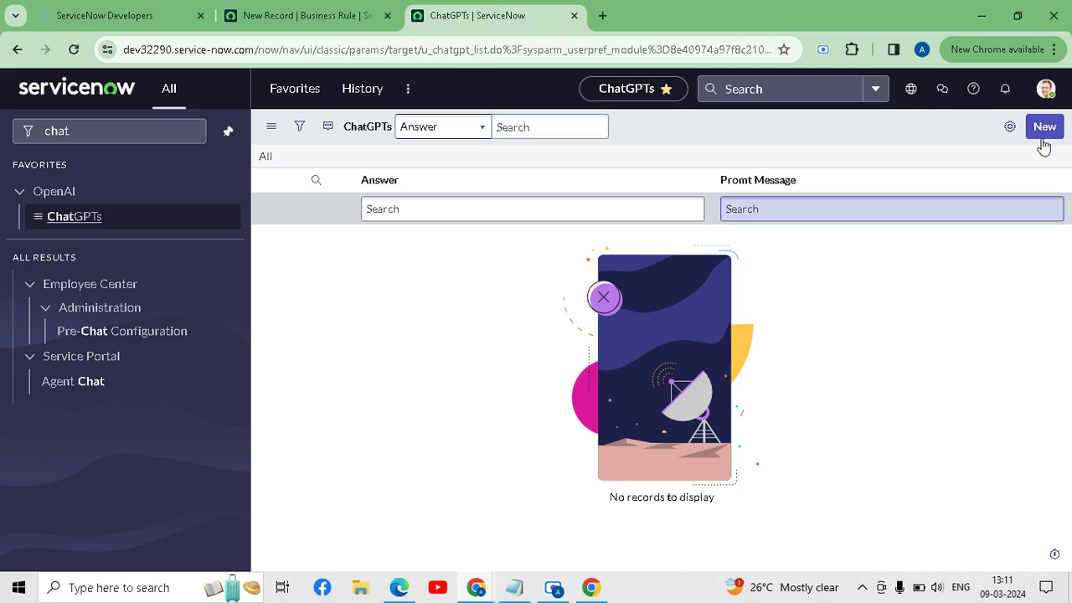
{"action": "left_click", "coordinate": [1045, 127]}
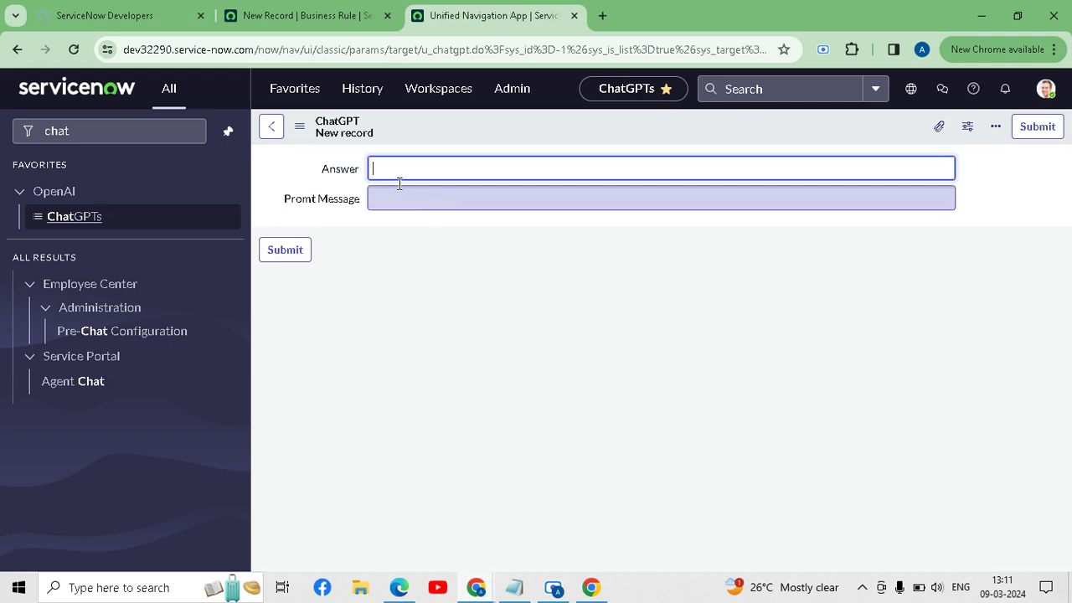
Show the dictionary info of the Promt Message field and select its field name.
{"action": "left_click", "coordinate": [428, 206]}
{"action": "left_click", "coordinate": [416, 170]}
{"action": "left_click", "coordinate": [426, 191]}
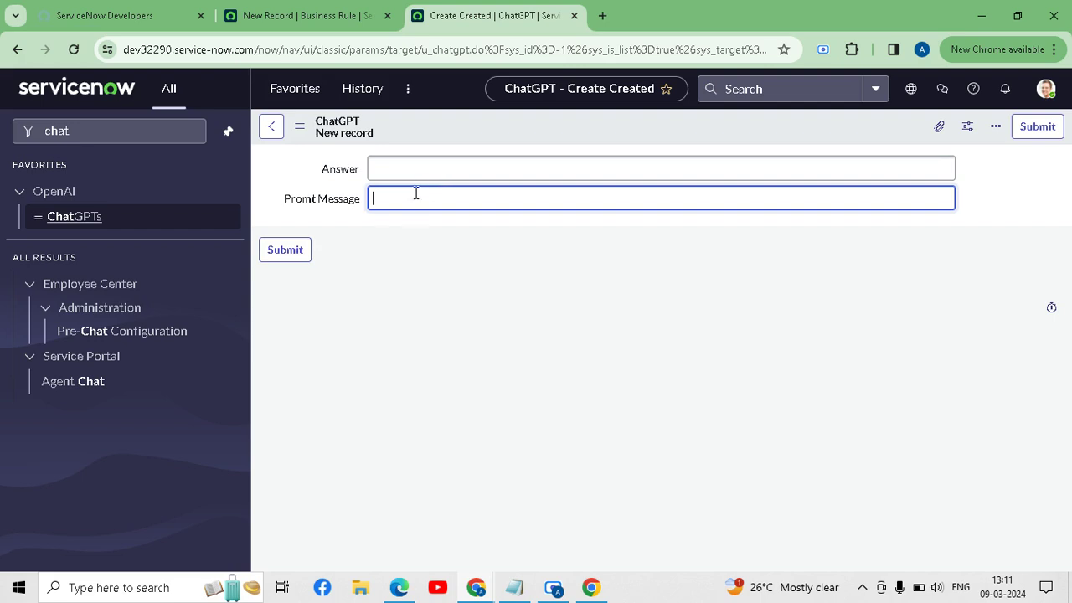
{"action": "left_click", "coordinate": [329, 226]}
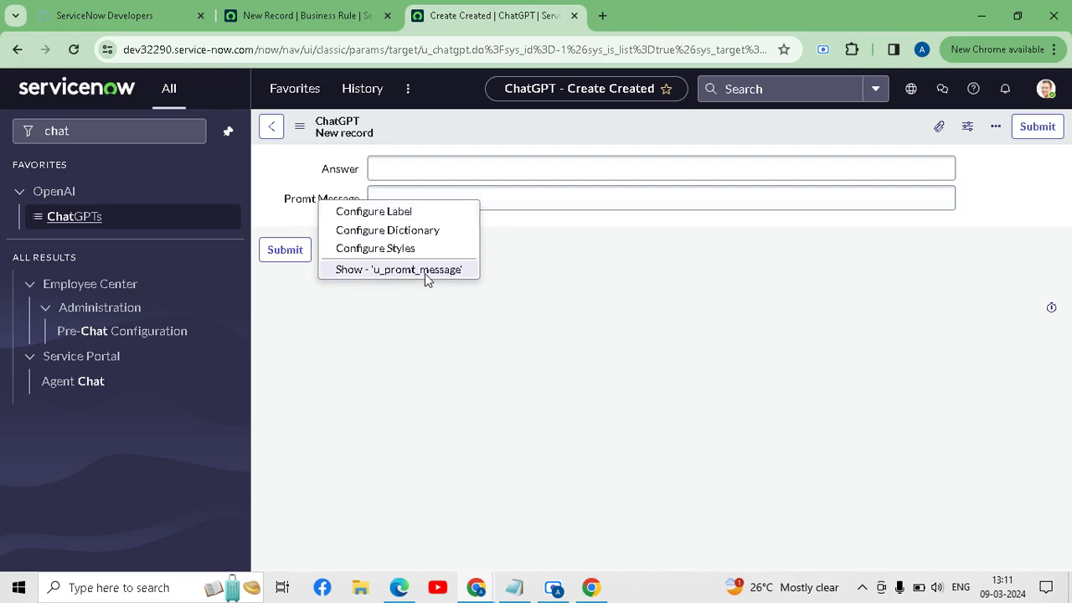
{"action": "left_click", "coordinate": [423, 268]}
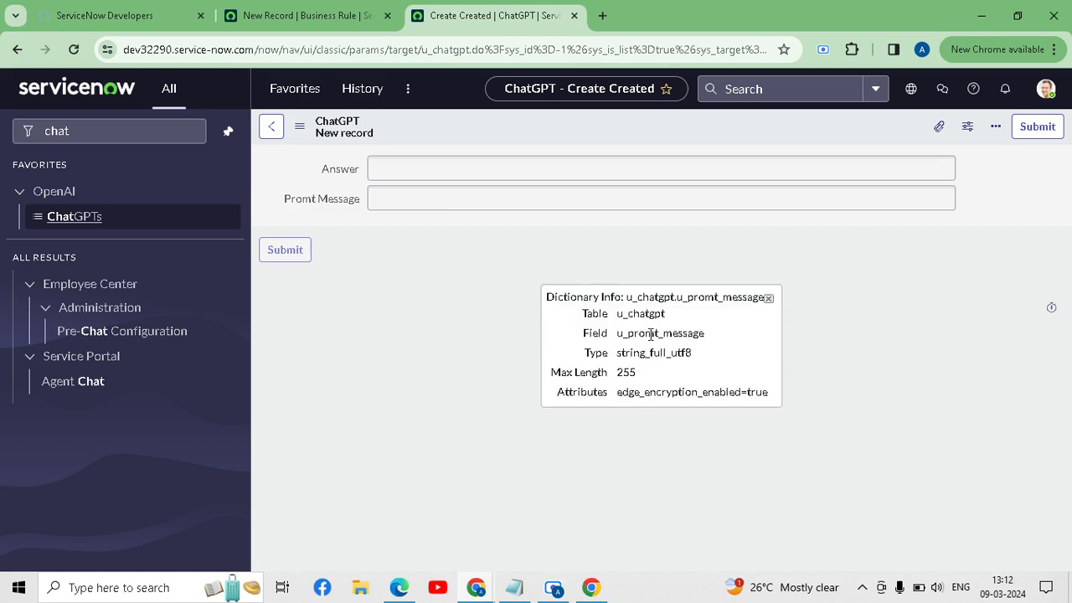
{"action": "double_click", "coordinate": [651, 335]}
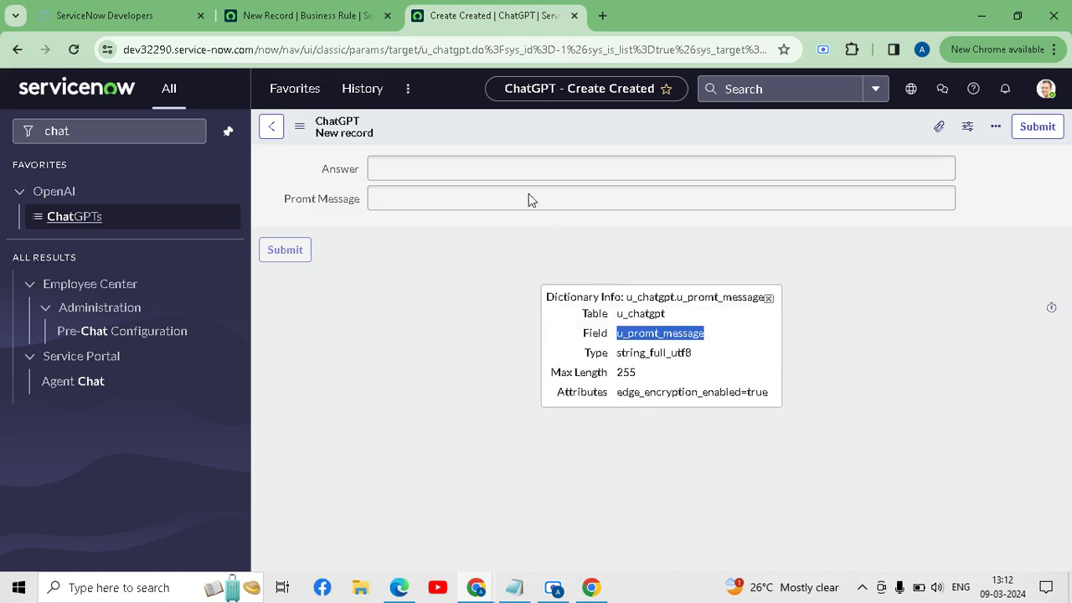
Return to the business rule and check which ChatGPT table fields its script uses for the prompt and the answer.
{"action": "left_click", "coordinate": [306, 17]}
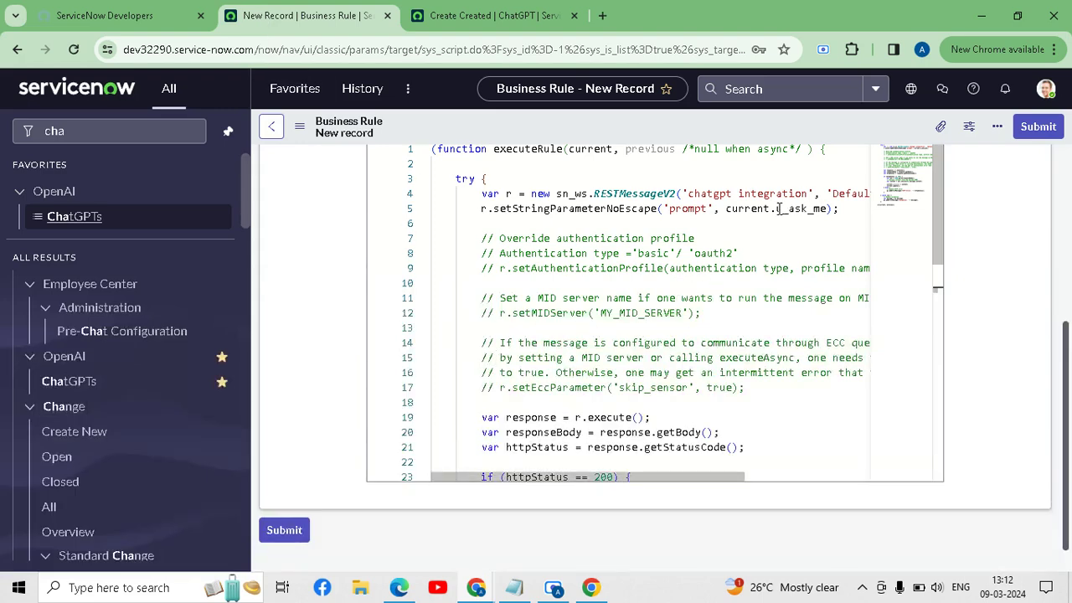
{"action": "scroll", "coordinate": [608, 335], "scroll_direction": "down", "scroll_amount": 3}
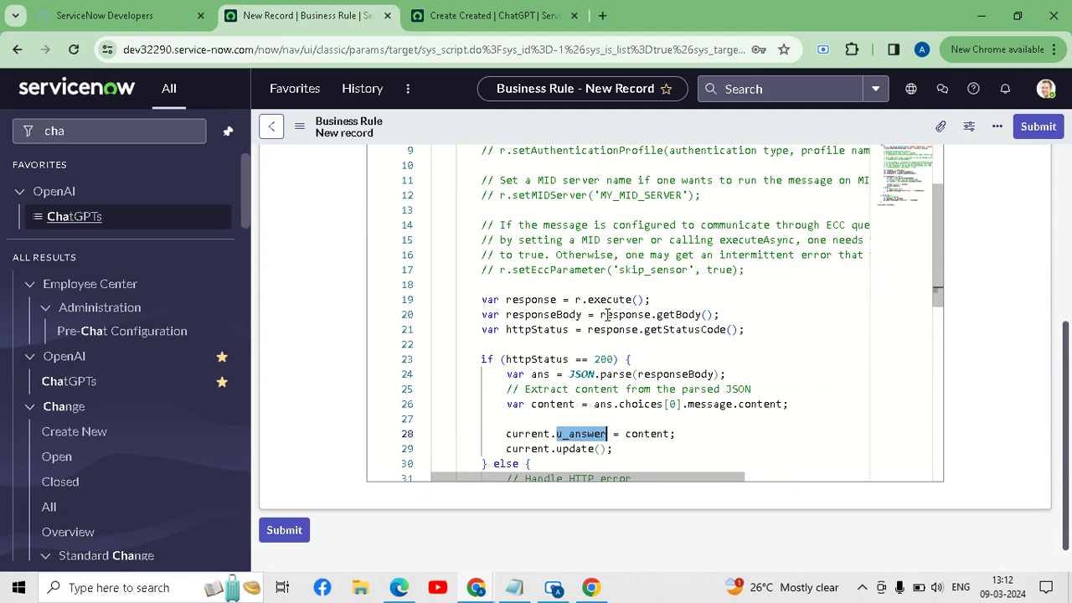
{"action": "scroll", "coordinate": [574, 313], "scroll_direction": "down", "scroll_amount": 1}
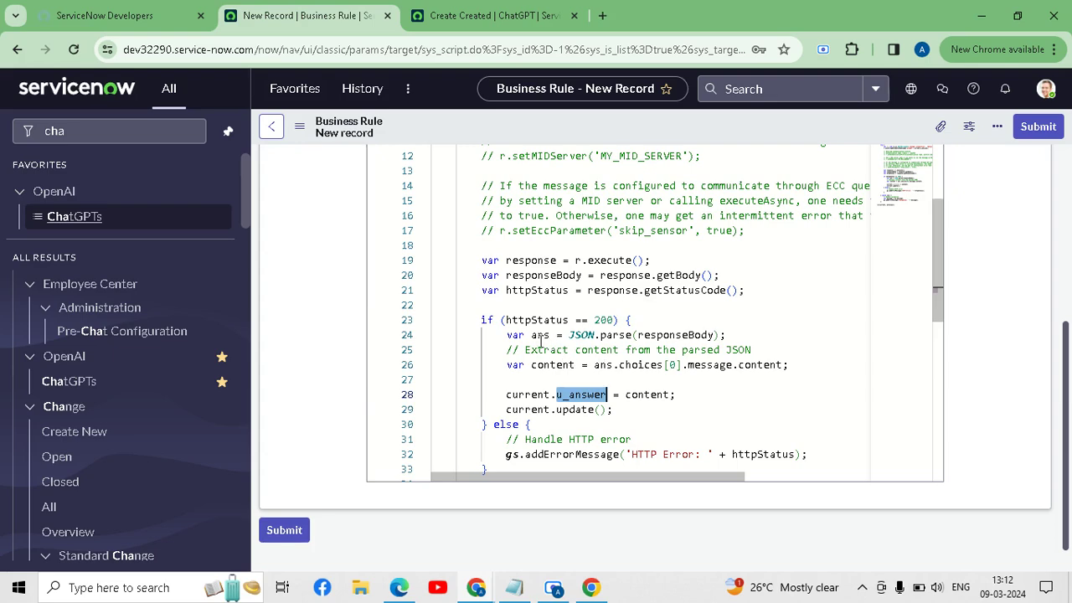
{"action": "scroll", "coordinate": [508, 343], "scroll_direction": "down", "scroll_amount": 2}
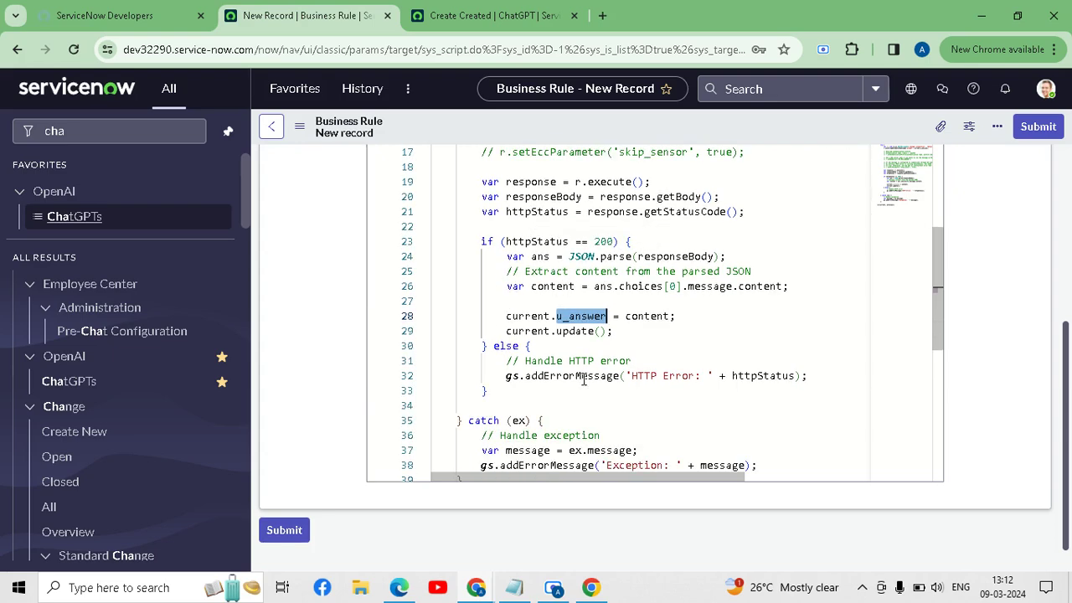
{"action": "key", "text": "alt+Tab"}
{"action": "key", "text": "alt+Tab"}
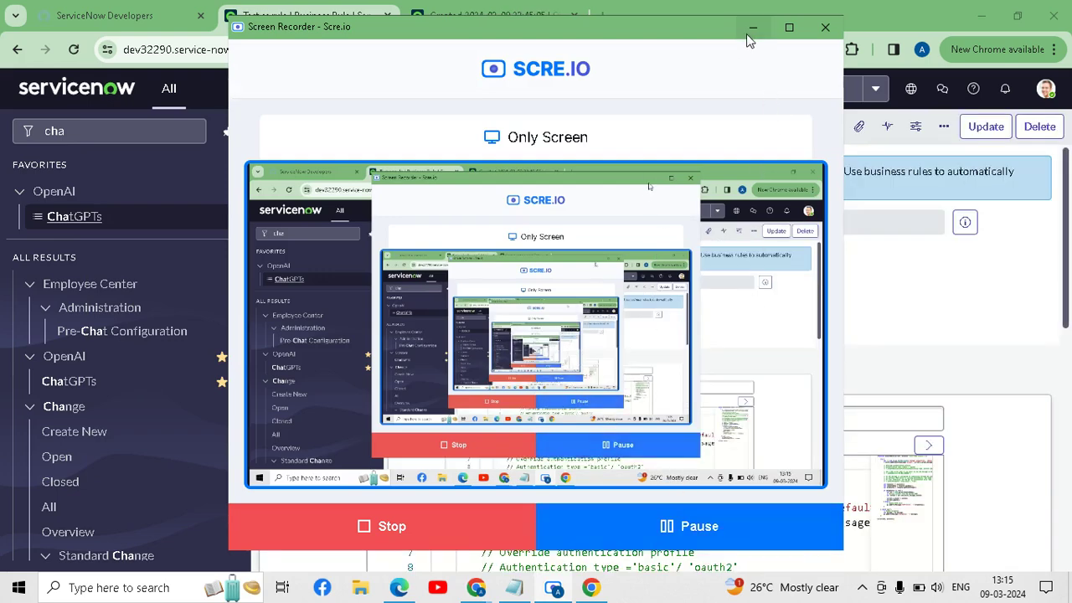
{"action": "left_click", "coordinate": [753, 28]}
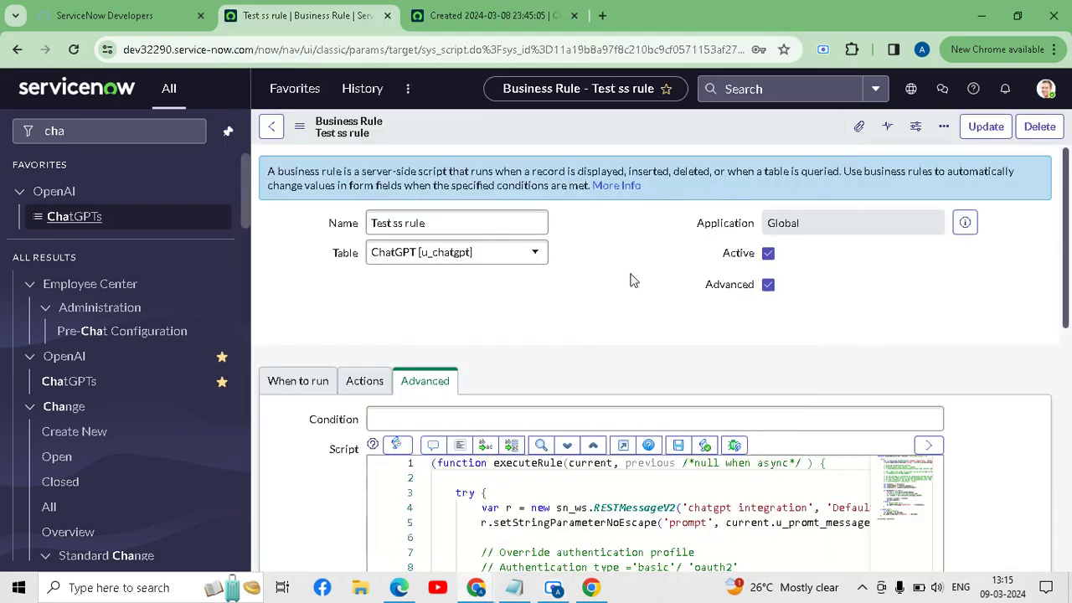
Save the business rule, then enter the prompt "Hi" in the ChatGPT record and save it to request an answer.
{"action": "right_click", "coordinate": [606, 124]}
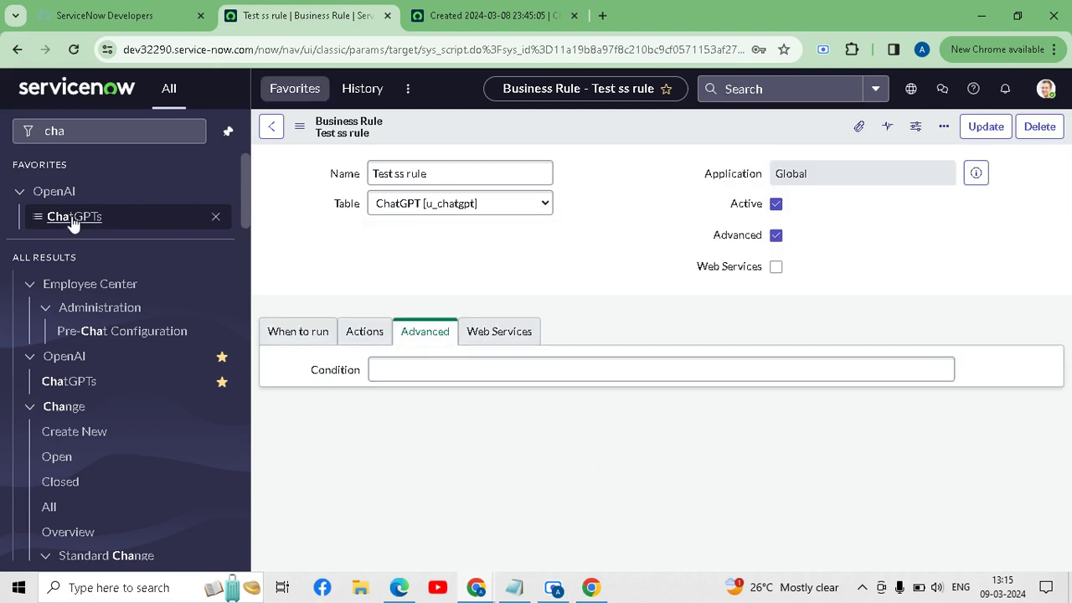
{"action": "left_click", "coordinate": [503, 13]}
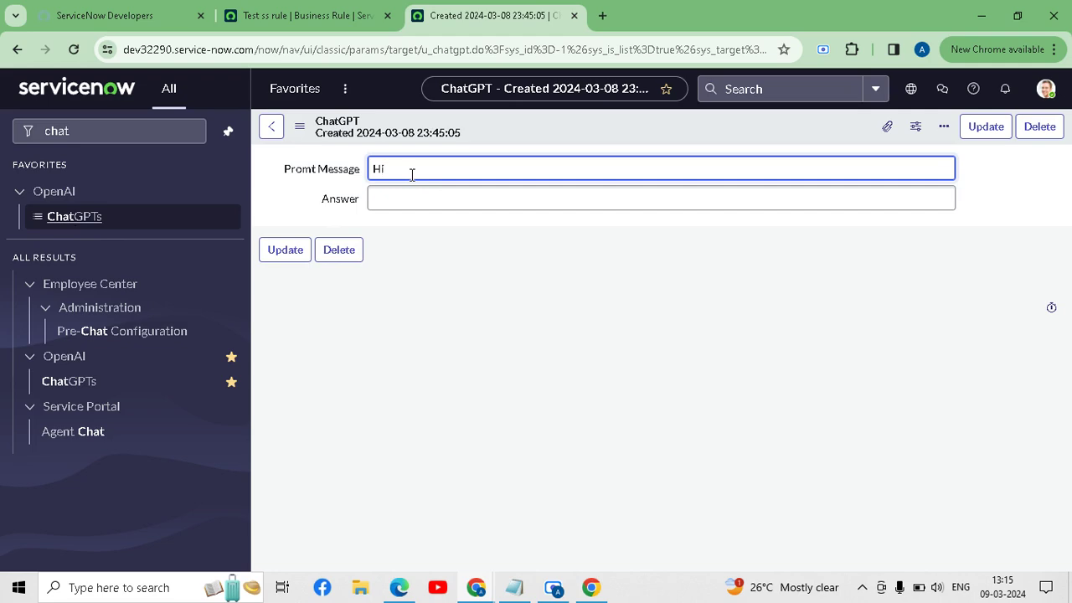
{"action": "right_click", "coordinate": [578, 132]}
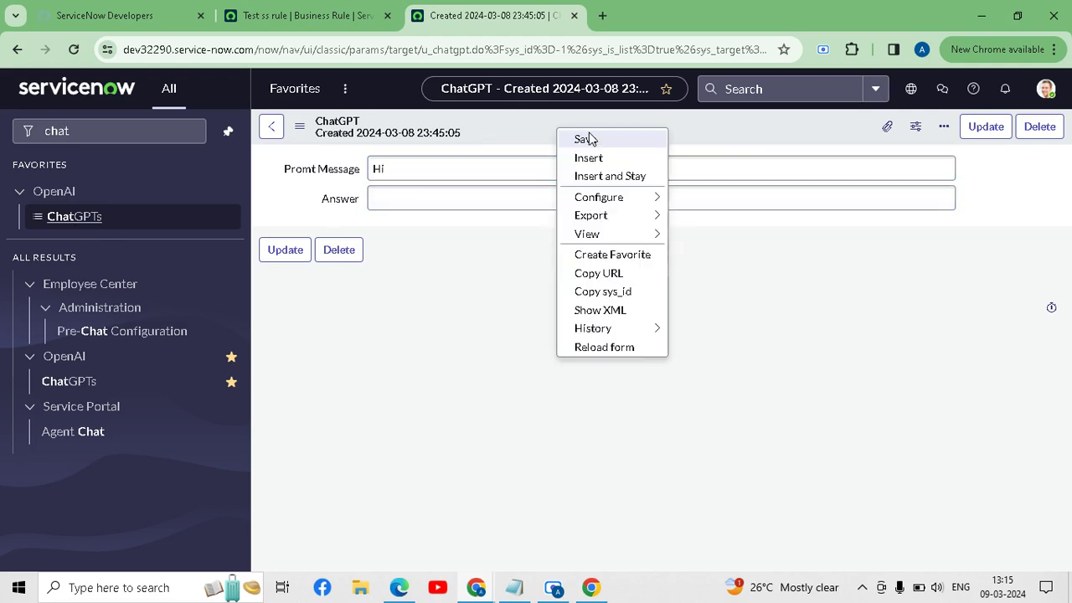
{"action": "left_click", "coordinate": [587, 140]}
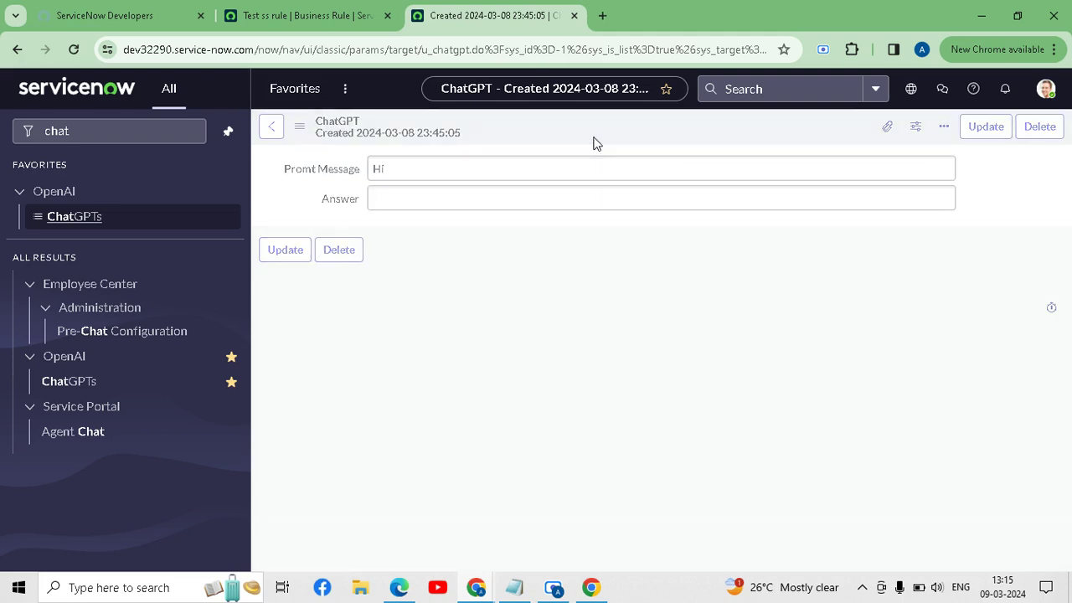
{"action": "left_click", "coordinate": [396, 201]}
{"action": "left_click", "coordinate": [550, 197]}
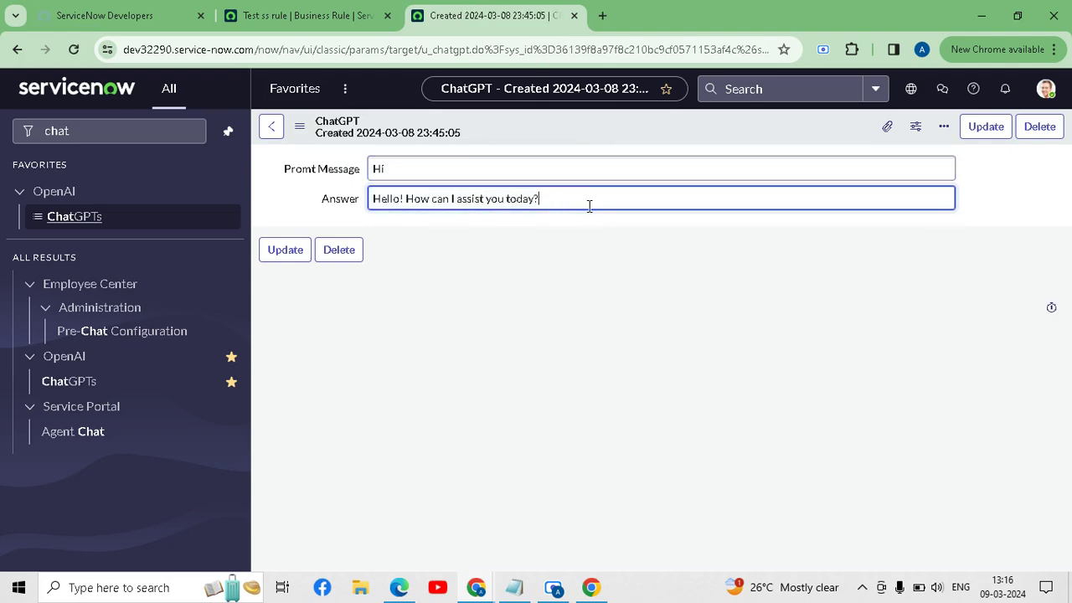
Replace the record's Promt Message with "what is servicenow" and save it to request a new answer.
{"action": "left_click", "coordinate": [436, 168]}
{"action": "double_click", "coordinate": [434, 168]}
{"action": "key", "text": "BackSpace"}
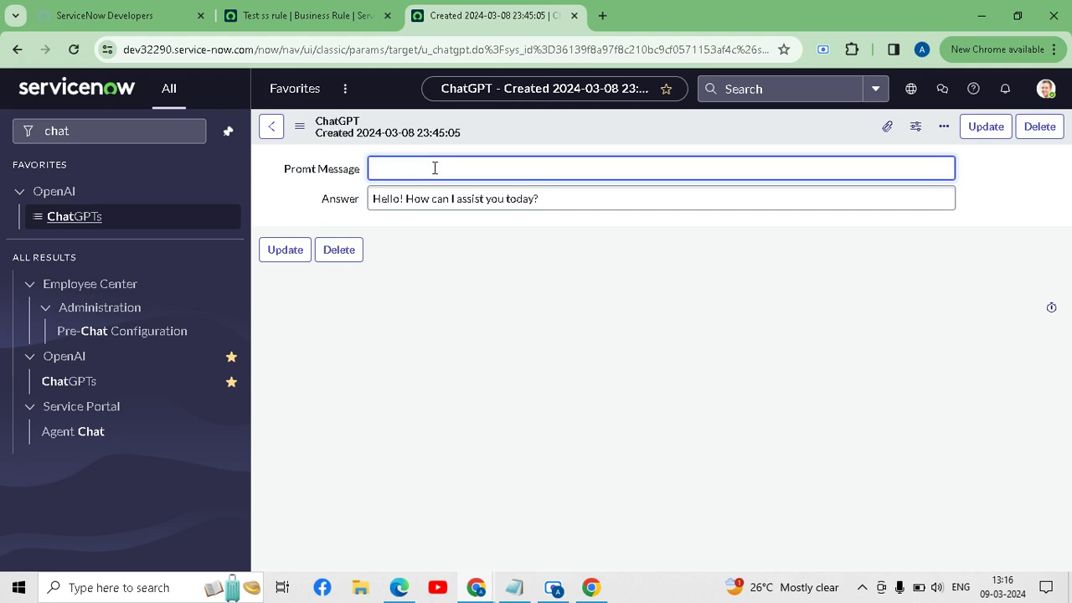
{"action": "type", "text": "what is servicenow"}
{"action": "right_click", "coordinate": [576, 131]}
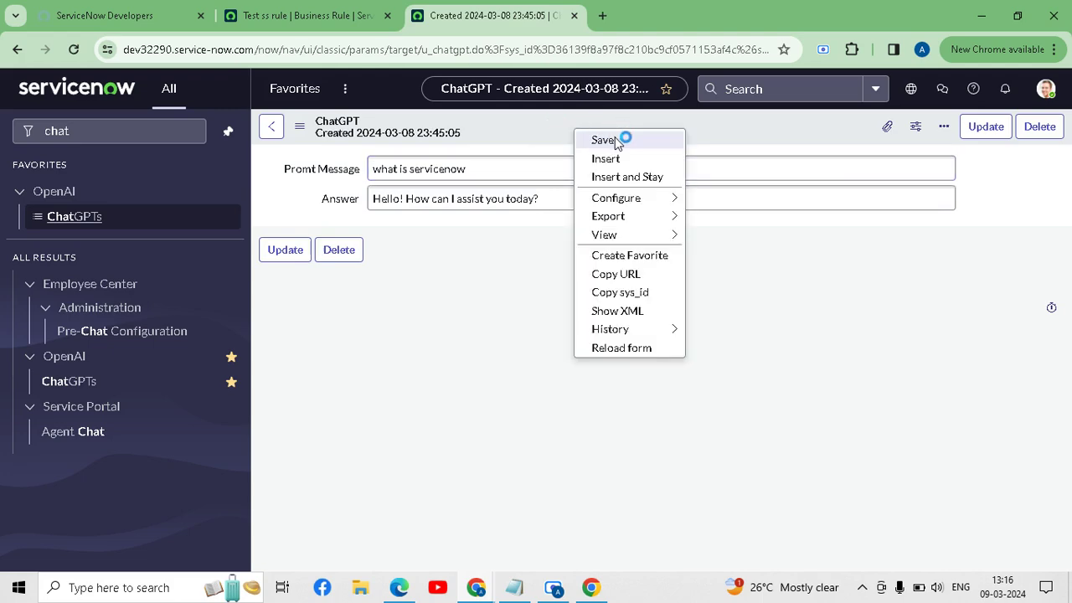
{"action": "left_click", "coordinate": [604, 140]}
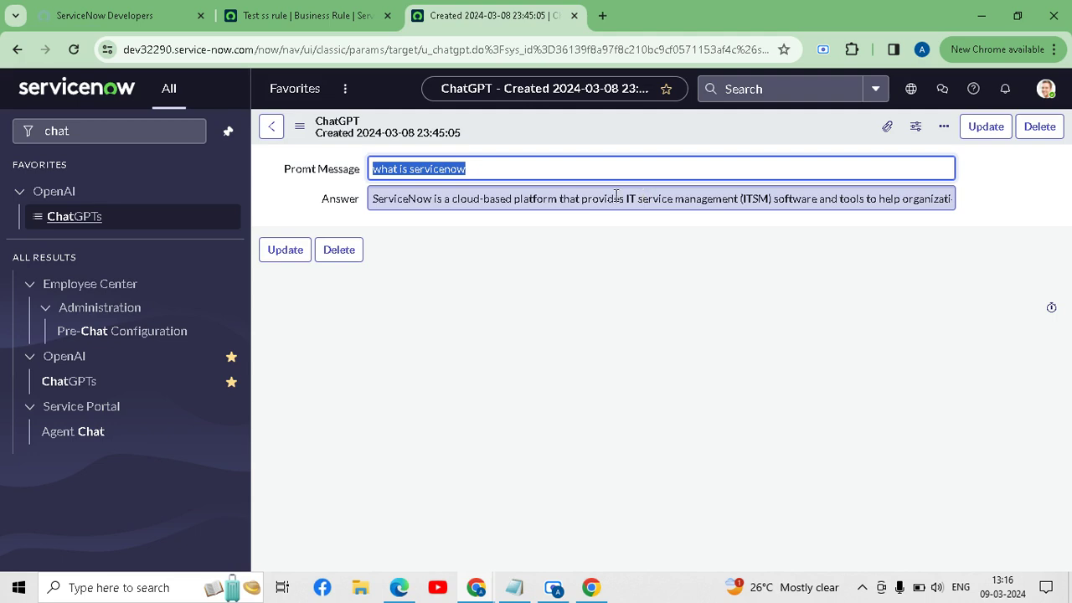
{"action": "left_click", "coordinate": [603, 231]}
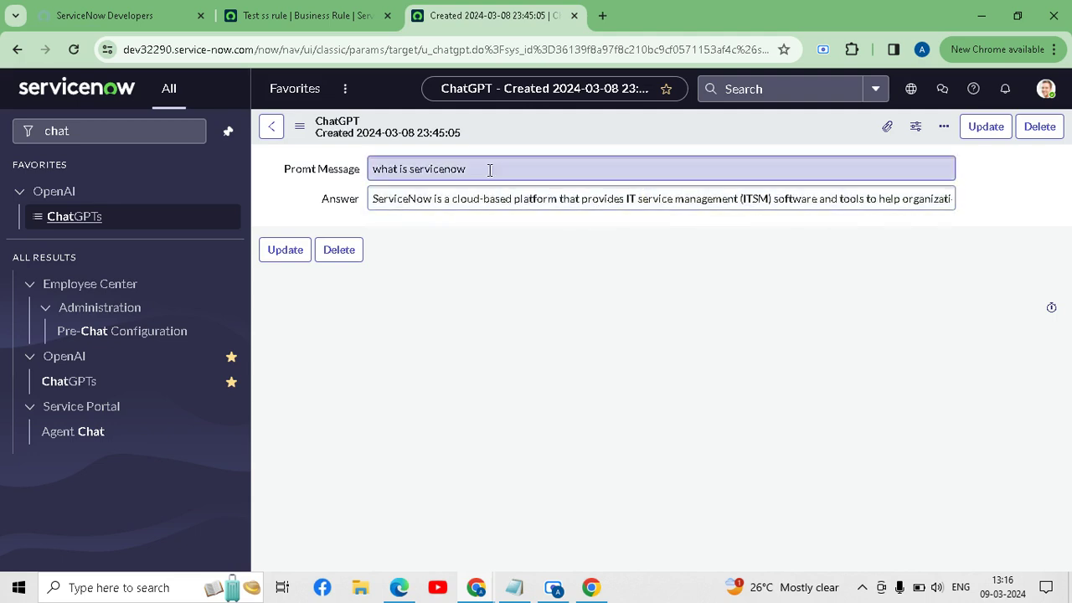
Set the Promt Message to "give me a client script for auto populate the caller field in incident table servicenow" and save the record.
{"action": "triple_click", "coordinate": [490, 170]}
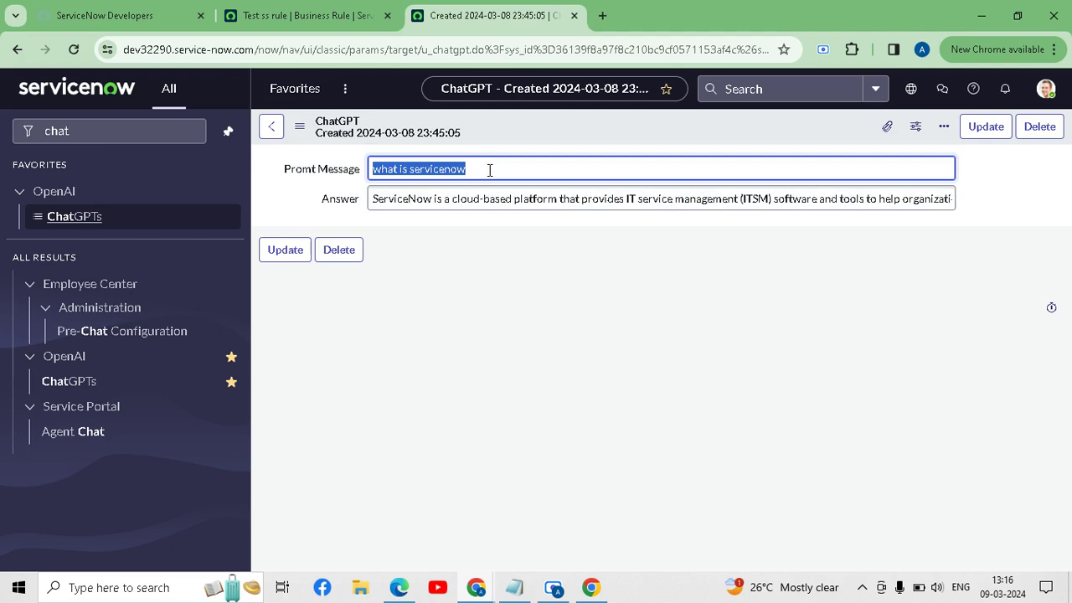
{"action": "key", "text": "BackSpace"}
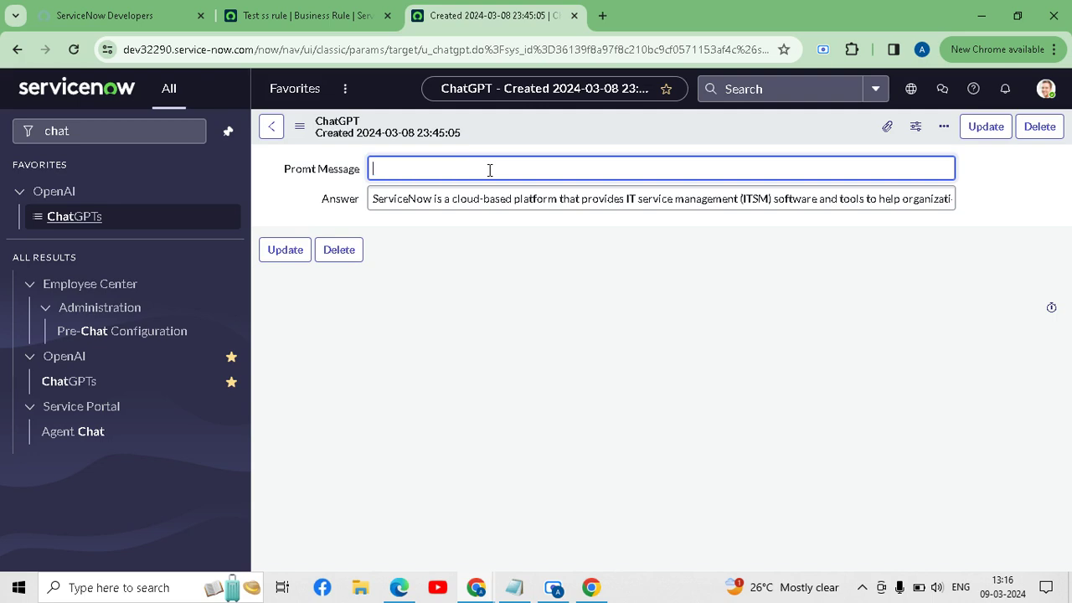
{"action": "type", "text": "give me a client script for aut"}
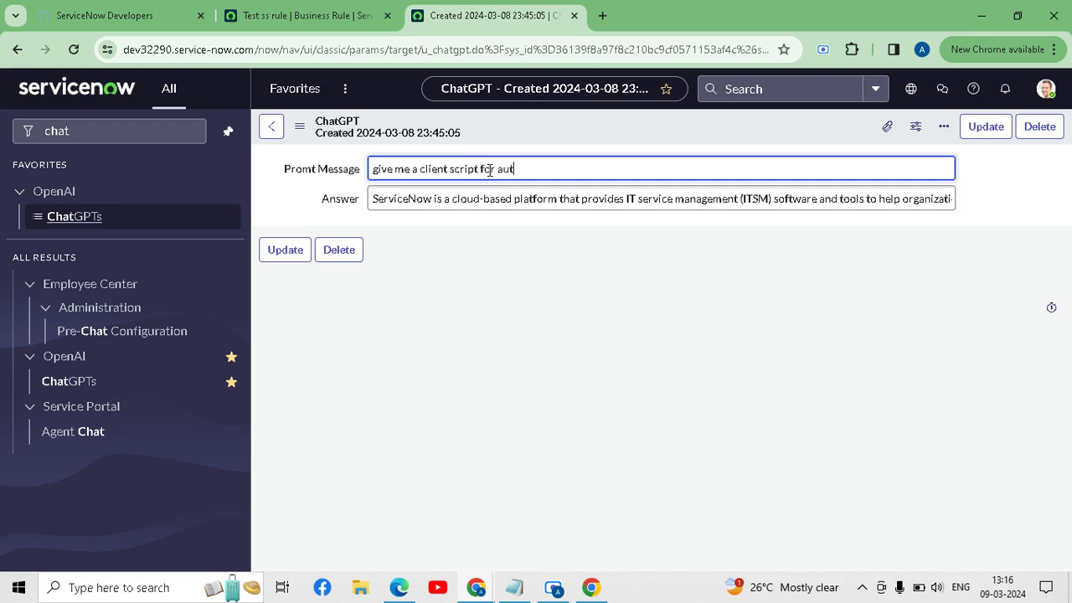
{"action": "type", "text": "o populate the caller"}
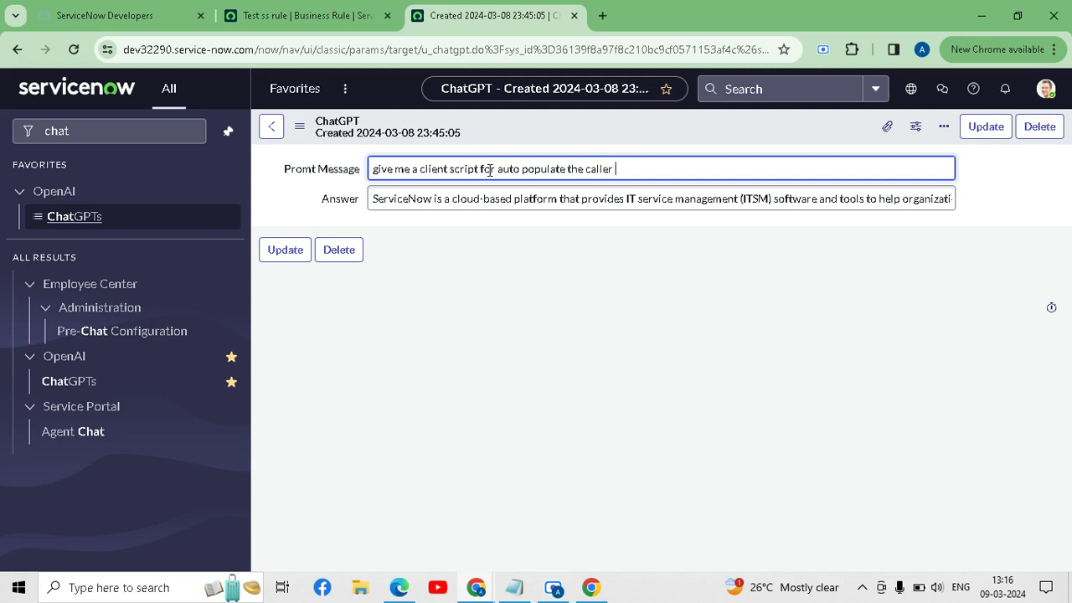
{"action": "type", "text": " field in incident t"}
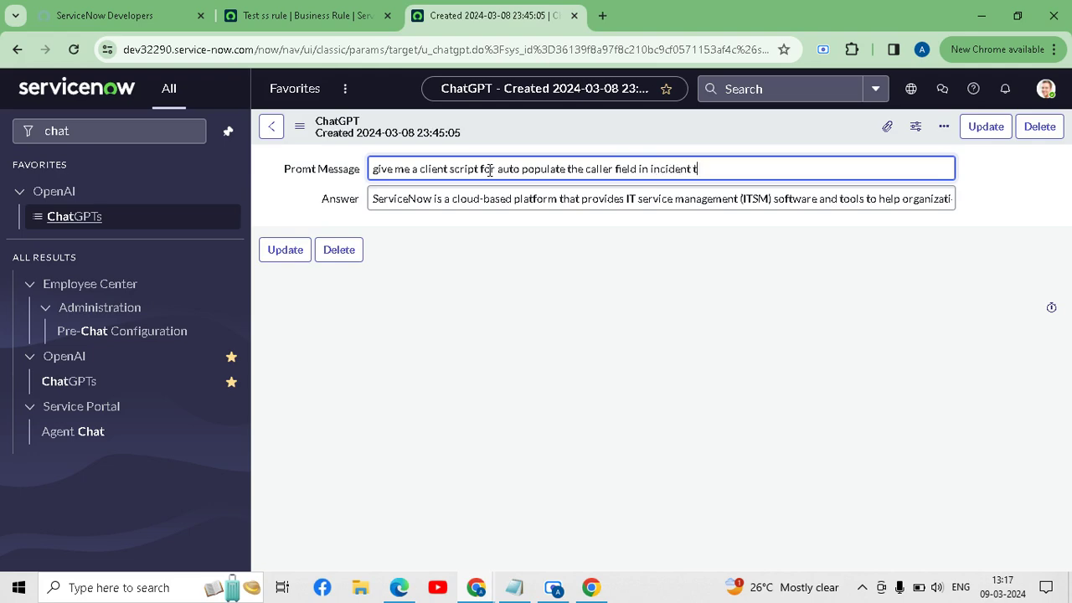
{"action": "type", "text": "able servicenpw"}
{"action": "key", "text": "BackSpace"}
{"action": "key", "text": "BackSpace"}
{"action": "type", "text": "ow"}
{"action": "right_click", "coordinate": [539, 129]}
{"action": "left_click", "coordinate": [574, 144]}
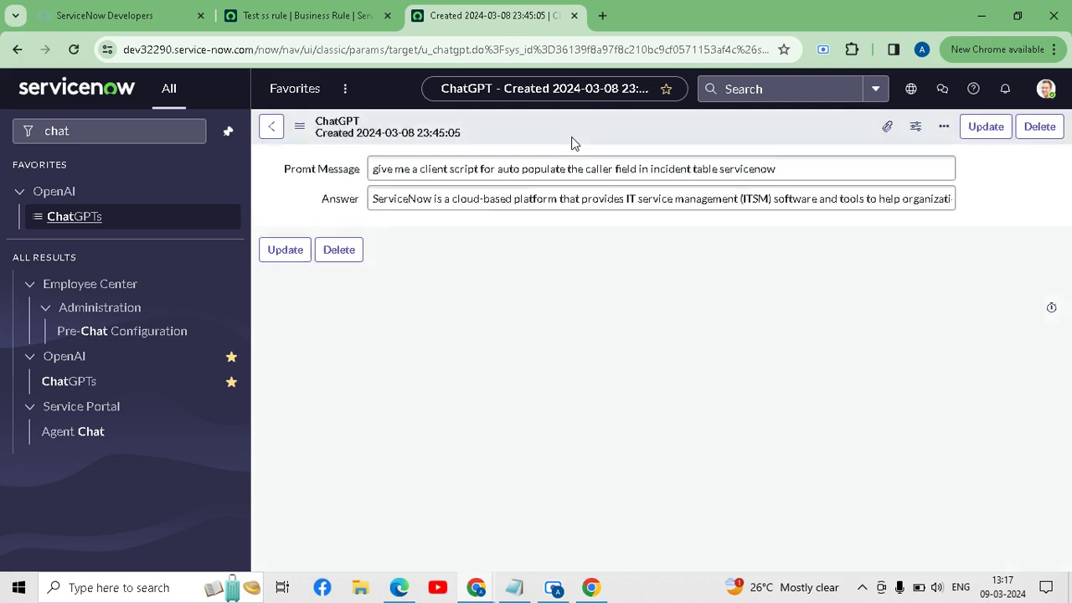
Read through the long client script text in the Answer field.
{"action": "left_click", "coordinate": [673, 200]}
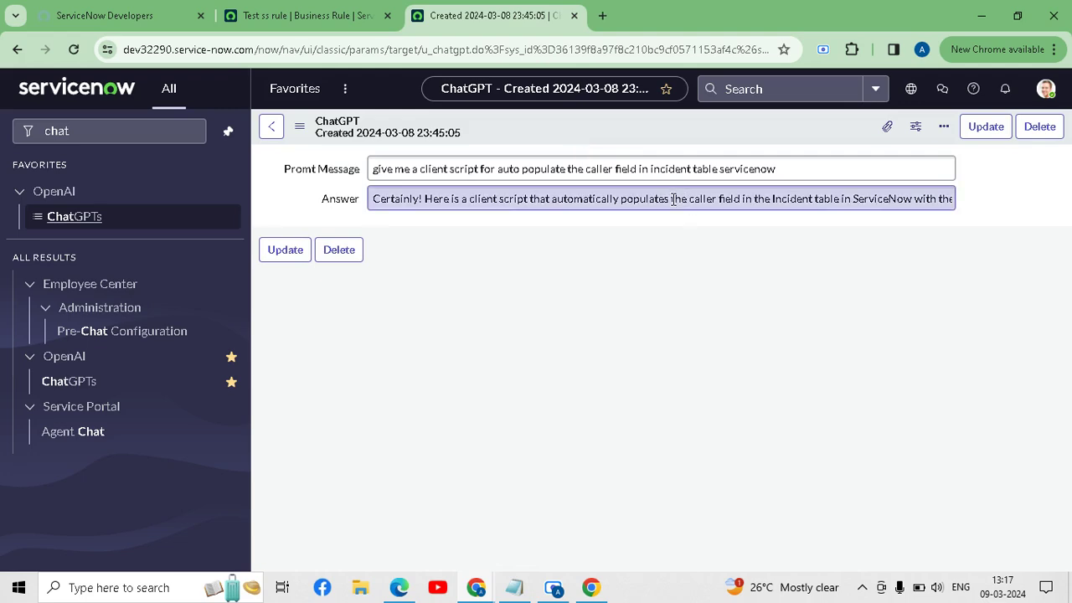
{"action": "left_click", "coordinate": [740, 199]}
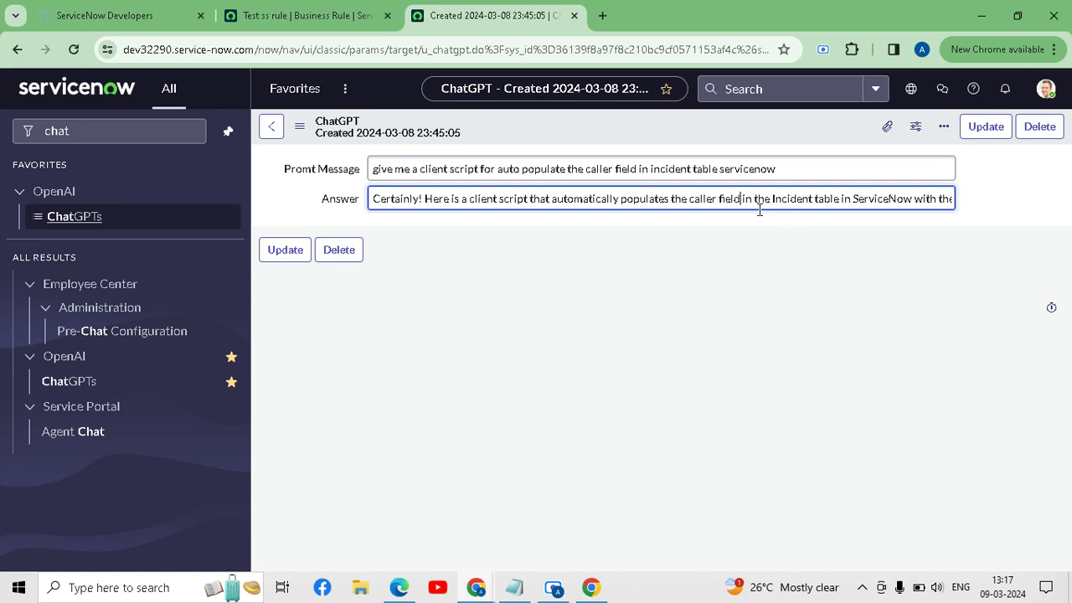
{"action": "key", "text": "End"}
{"action": "key", "text": "Right"}
{"action": "key", "text": "Right"}
{"action": "key", "text": "Right"}
{"action": "key", "text": "Right"}
{"action": "key", "text": "Right"}
{"action": "key", "text": "Right"}
{"action": "key", "text": "Right"}
{"action": "key", "text": "Right"}
{"action": "key", "text": "Right"}
{"action": "key", "text": "Right"}
{"action": "key", "text": "Right"}
{"action": "key", "text": "Right"}
{"action": "key", "text": "Right"}
{"action": "key", "text": "Right"}
{"action": "key", "text": "Right"}
{"action": "key", "text": "Right"}
{"action": "key", "text": "Right"}
{"action": "key", "text": "Right"}
{"action": "key", "text": "Right"}
{"action": "key", "text": "Right"}
{"action": "key", "text": "Right"}
{"action": "key", "text": "Right"}
{"action": "key", "text": "Right"}
{"action": "key", "text": "Right"}
{"action": "key", "text": "Right"}
{"action": "key", "text": "Right"}
{"action": "key", "text": "Right"}
{"action": "key", "text": "Right"}
{"action": "key", "text": "Right"}
{"action": "key", "text": "Right"}
{"action": "key", "text": "Right"}
{"action": "key", "text": "Right"}
{"action": "key", "text": "Right"}
{"action": "key", "text": "Right"}
{"action": "key", "text": "Right"}
{"action": "key", "text": "Right"}
{"action": "key", "text": "Right"}
{"action": "key", "text": "Right"}
{"action": "key", "text": "Right"}
{"action": "key", "text": "Right"}
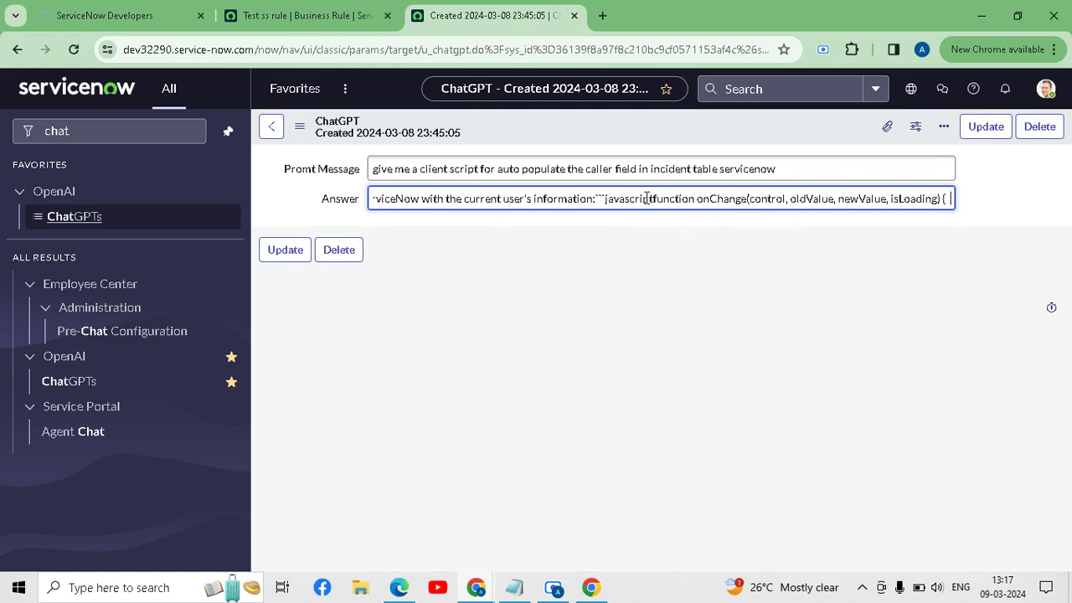
{"action": "triple_click", "coordinate": [646, 198]}
{"action": "left_click", "coordinate": [457, 201]}
{"action": "left_click_drag", "start_coordinate": [377, 200], "coordinate": [696, 205]}
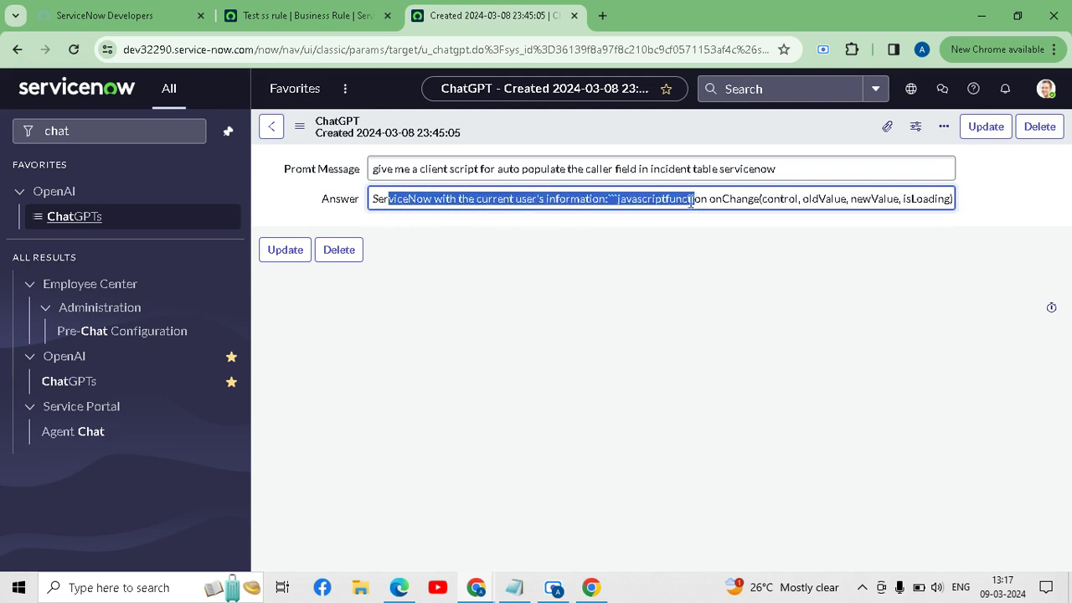
{"action": "left_click", "coordinate": [536, 198]}
In the Answer field's dictionary entry, change the type to HTML and save the update.
{"action": "left_click", "coordinate": [346, 200]}
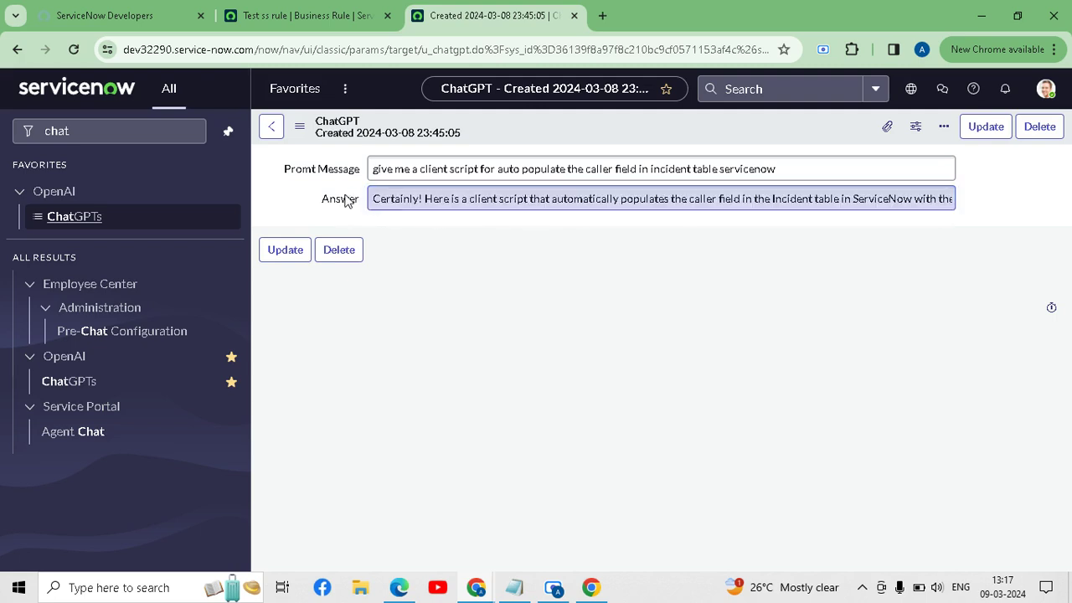
{"action": "right_click", "coordinate": [346, 201]}
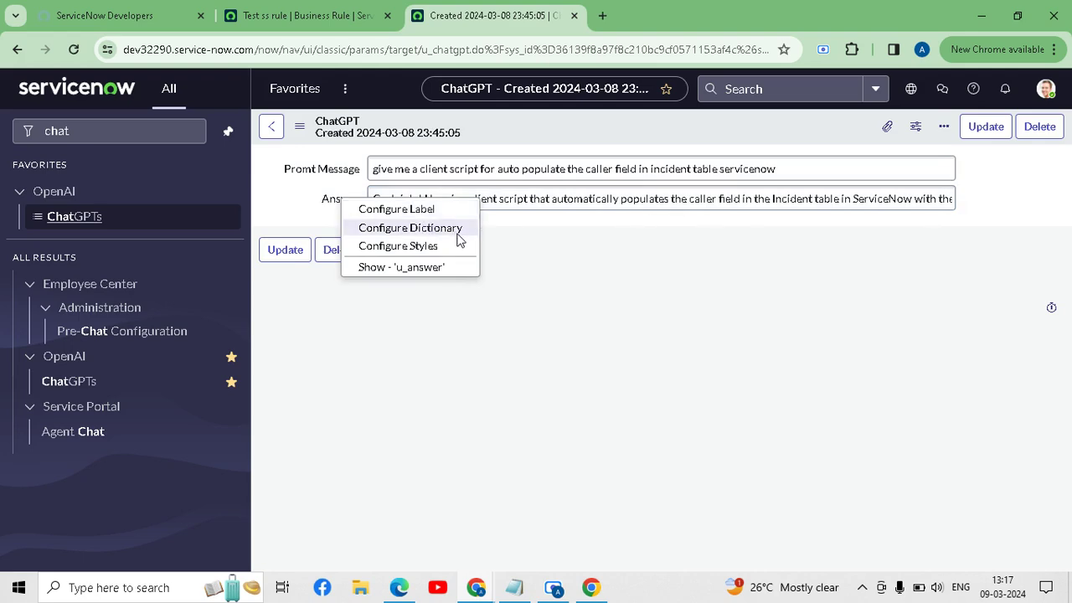
{"action": "left_click", "coordinate": [418, 228]}
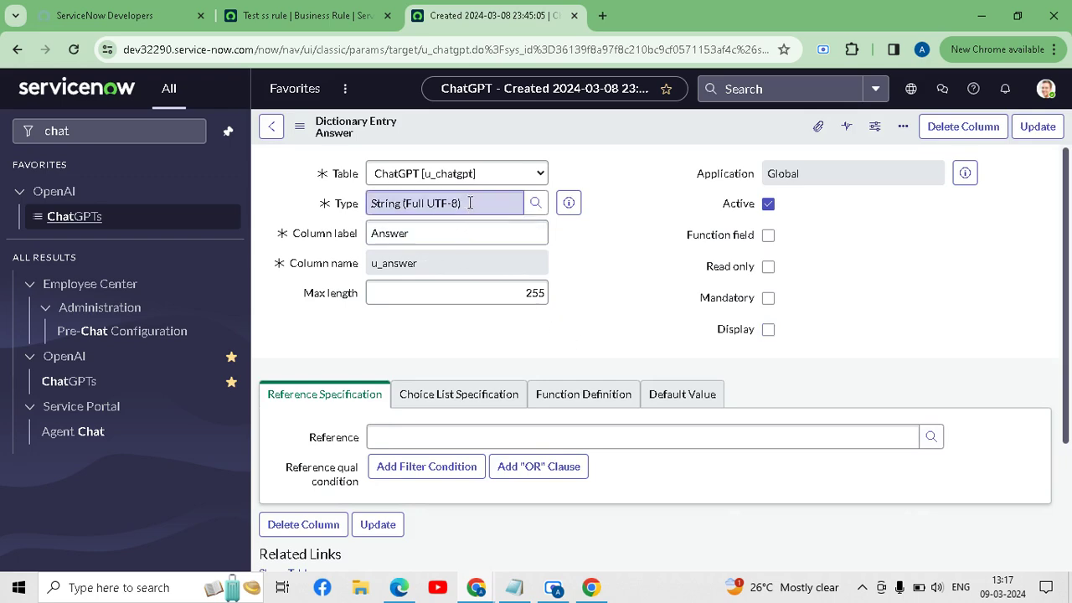
{"action": "left_click", "coordinate": [493, 269]}
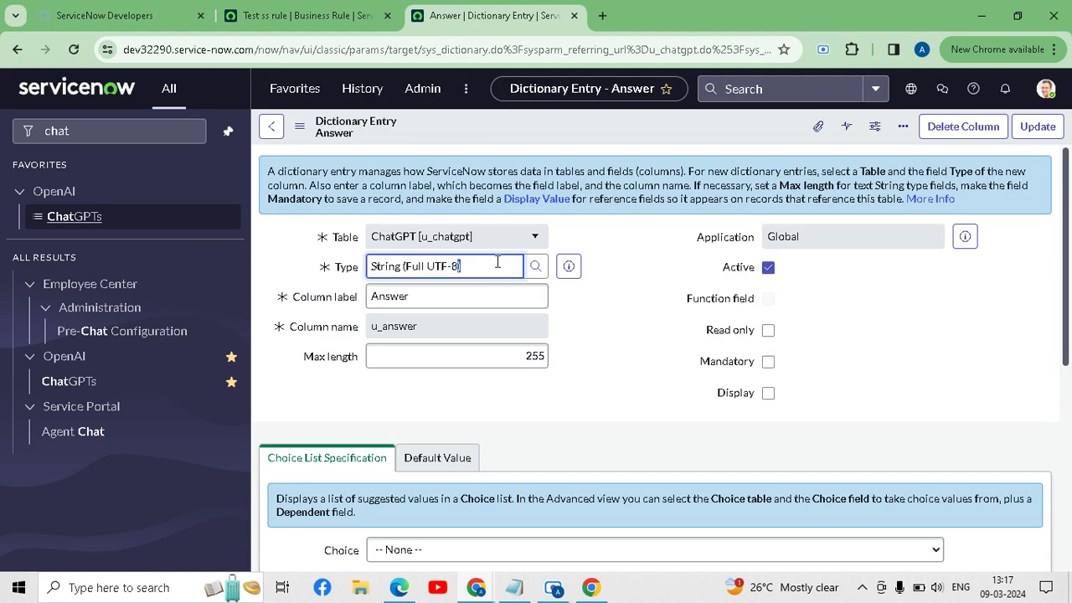
{"action": "key", "text": "BackSpace"}
{"action": "key", "text": "BackSpace"}
{"action": "key", "text": "BackSpace"}
{"action": "key", "text": "BackSpace"}
{"action": "key", "text": "BackSpace"}
{"action": "key", "text": "BackSpace"}
{"action": "key", "text": "BackSpace"}
{"action": "key", "text": "BackSpace"}
{"action": "key", "text": "BackSpace"}
{"action": "key", "text": "BackSpace"}
{"action": "key", "text": "BackSpace"}
{"action": "key", "text": "BackSpace"}
{"action": "key", "text": "BackSpace"}
{"action": "key", "text": "BackSpace"}
{"action": "key", "text": "BackSpace"}
{"action": "key", "text": "BackSpace"}
{"action": "key", "text": "BackSpace"}
{"action": "key", "text": "BackSpace"}
{"action": "key", "text": "BackSpace"}
{"action": "type", "text": "html"}
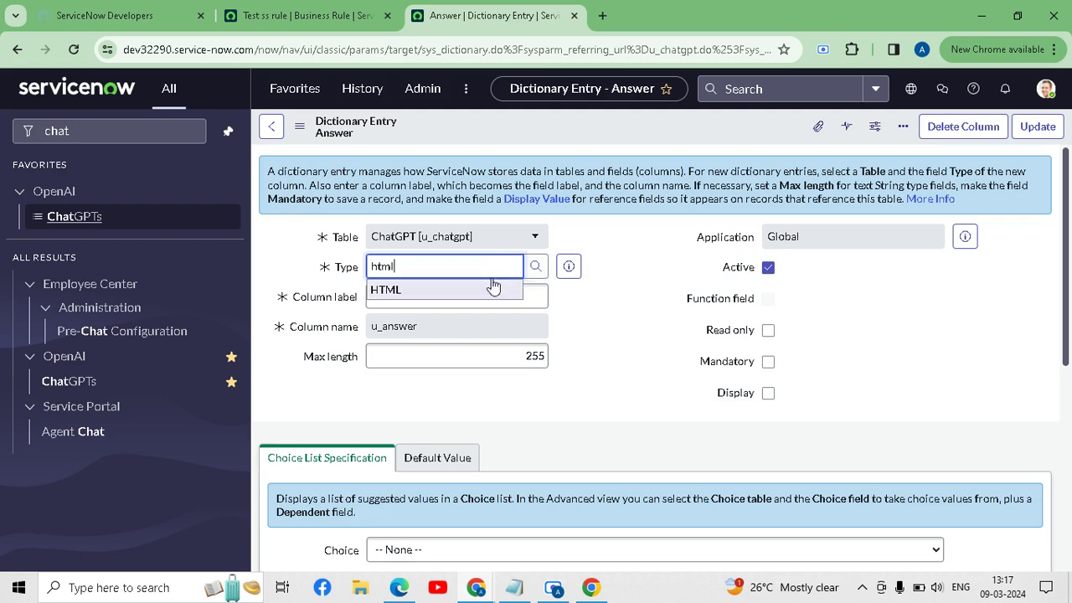
{"action": "left_click", "coordinate": [463, 289]}
{"action": "right_click", "coordinate": [646, 121]}
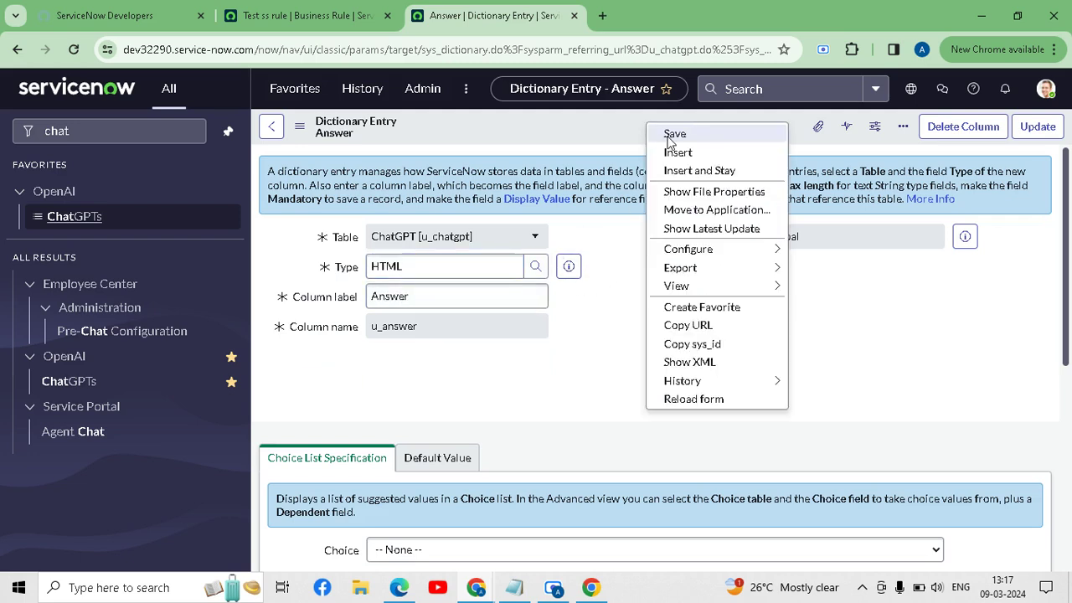
{"action": "left_click", "coordinate": [672, 136]}
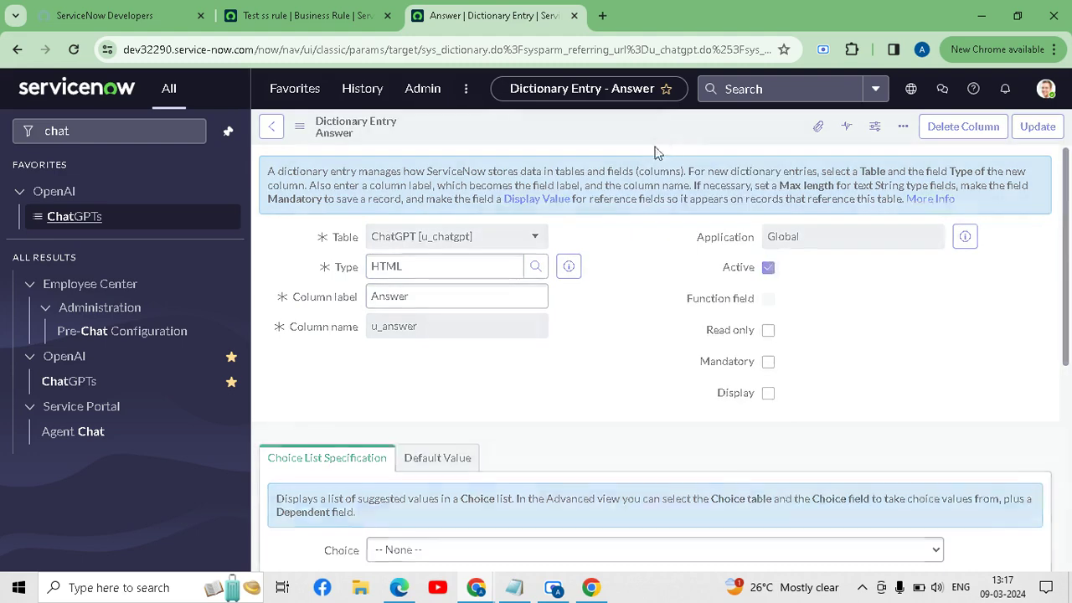
{"action": "left_click", "coordinate": [533, 269]}
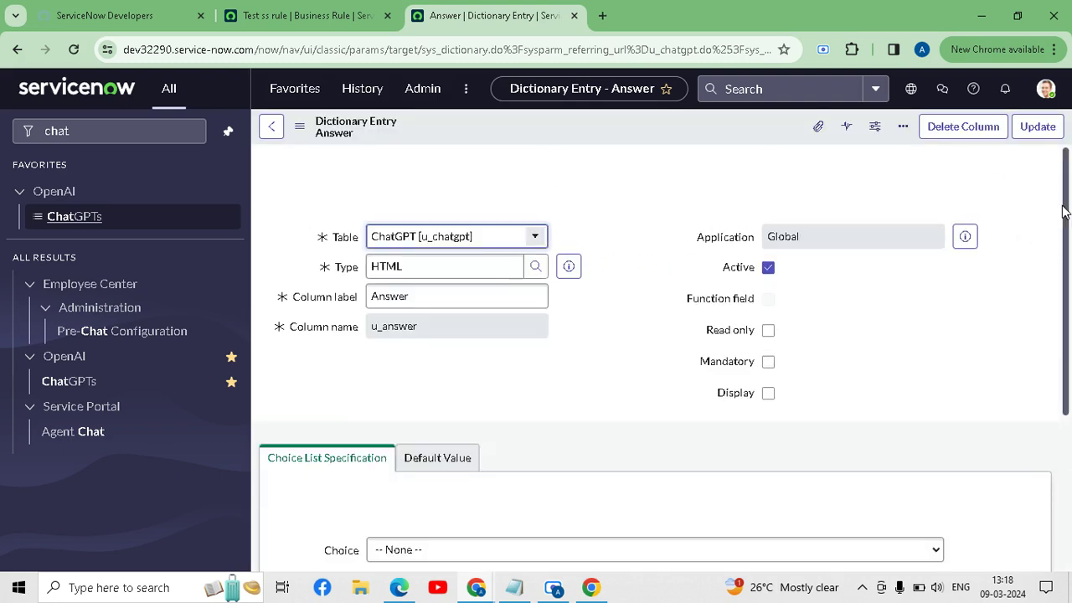
{"action": "left_click", "coordinate": [1037, 130]}
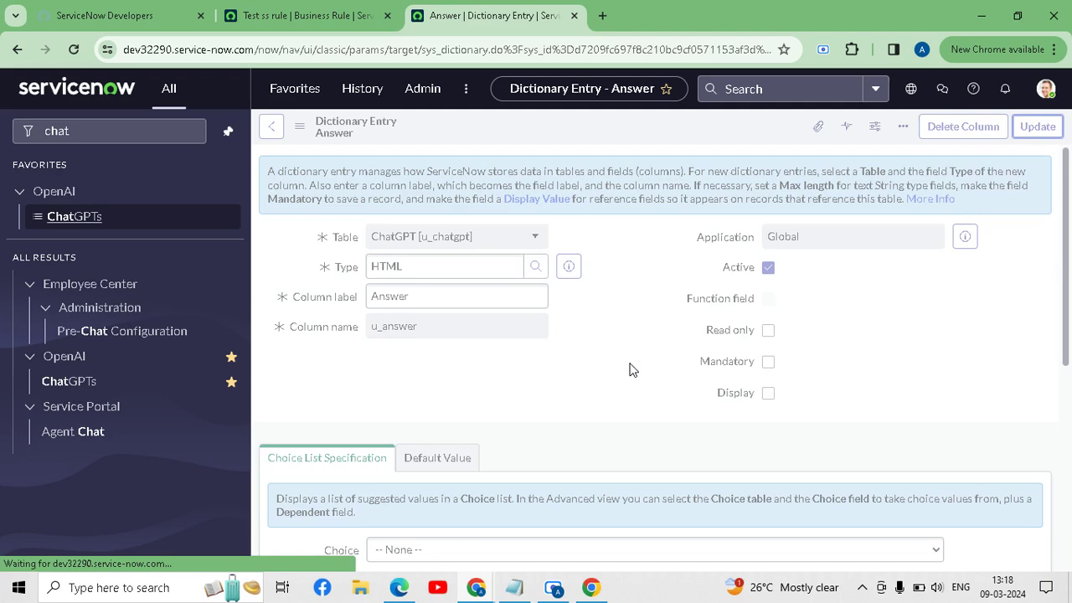
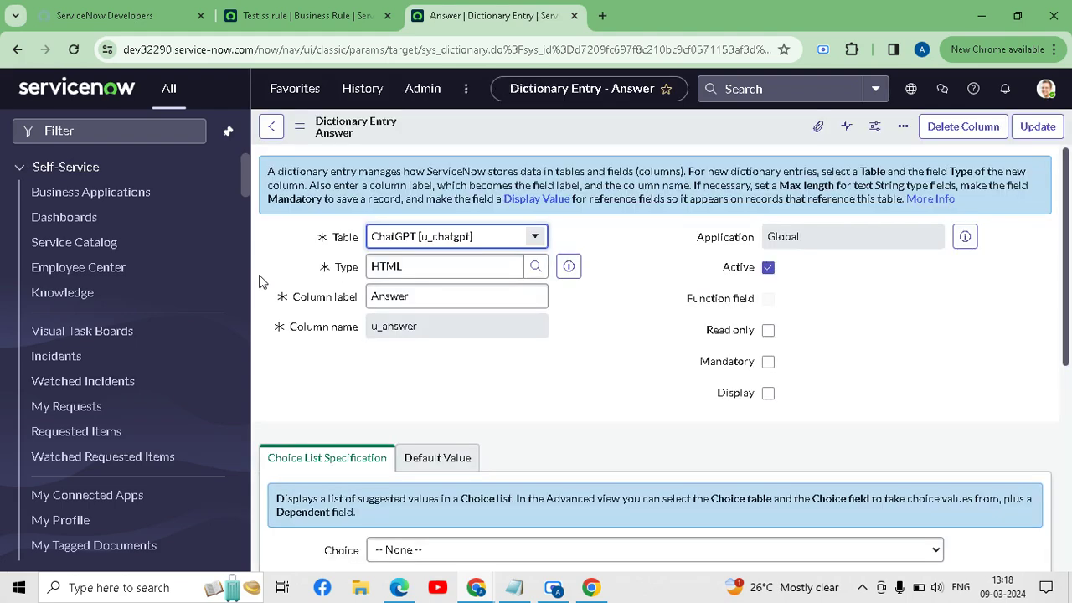
Find the ChatGPTs list with the filter "chat" and open the client script record to check its Answer field.
{"action": "left_click", "coordinate": [86, 132]}
{"action": "type", "text": "chat"}
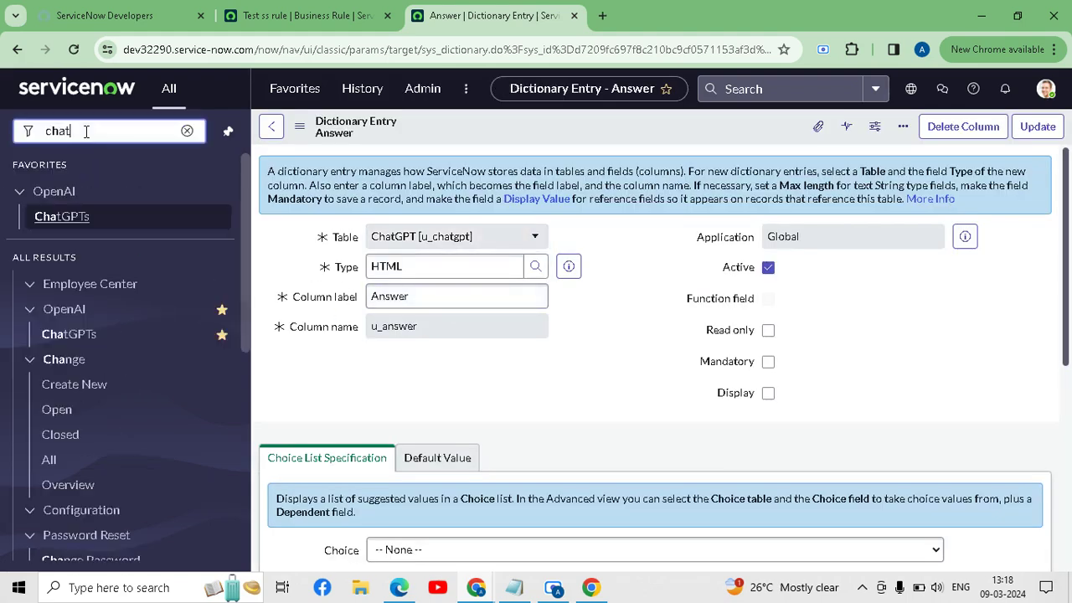
{"action": "left_click", "coordinate": [84, 221]}
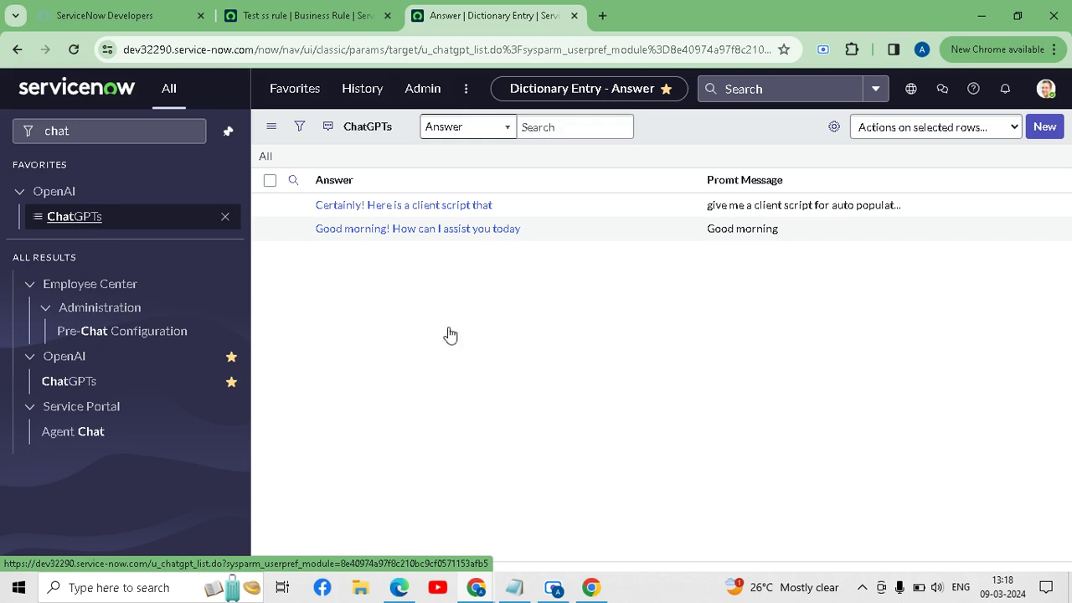
{"action": "left_click", "coordinate": [379, 206]}
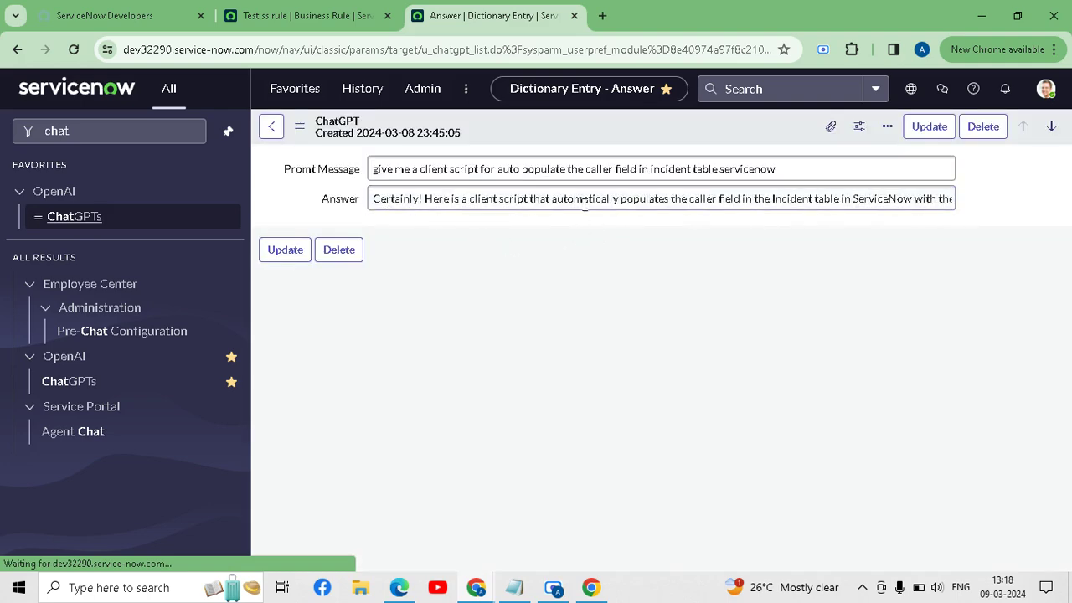
{"action": "triple_click", "coordinate": [584, 201]}
{"action": "left_click", "coordinate": [282, 148]}
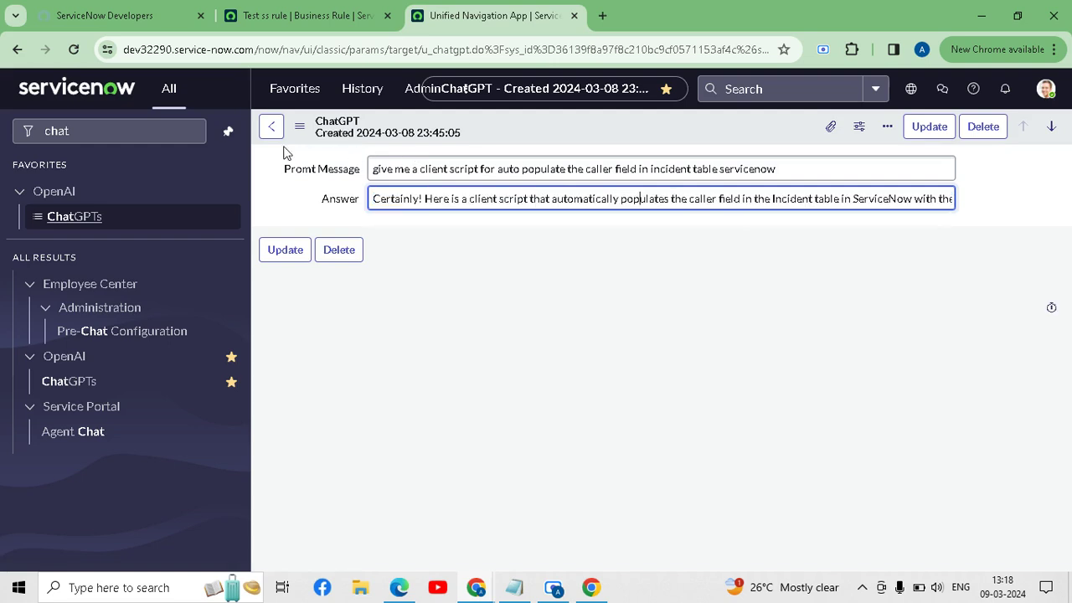
Return to the ChatGPTs list and select the client script record's Promt Message cell.
{"action": "left_click", "coordinate": [272, 126]}
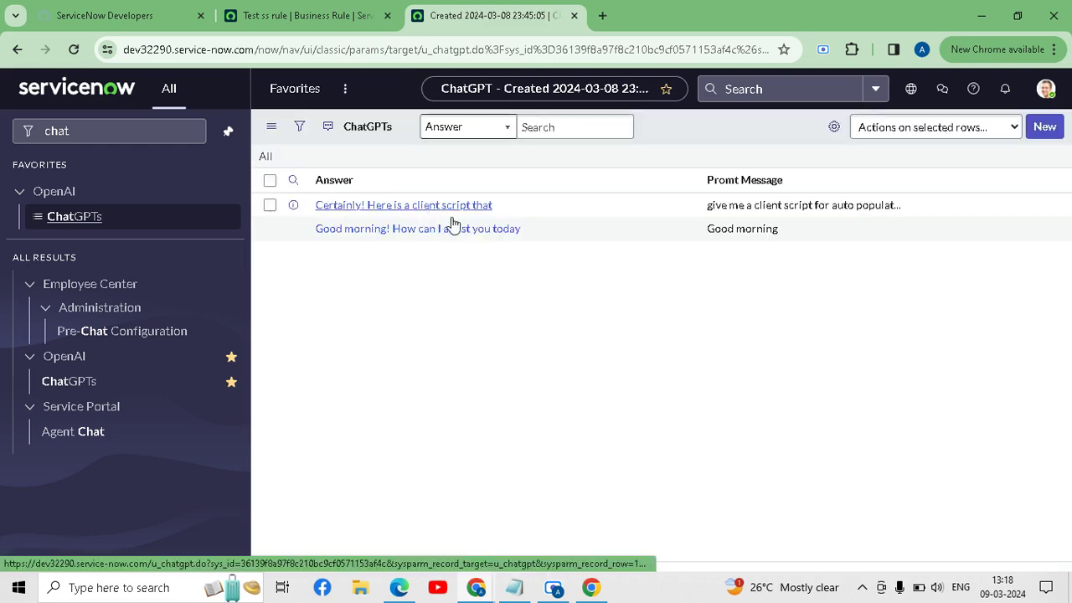
{"action": "double_click", "coordinate": [842, 205]}
{"action": "left_click", "coordinate": [817, 236]}
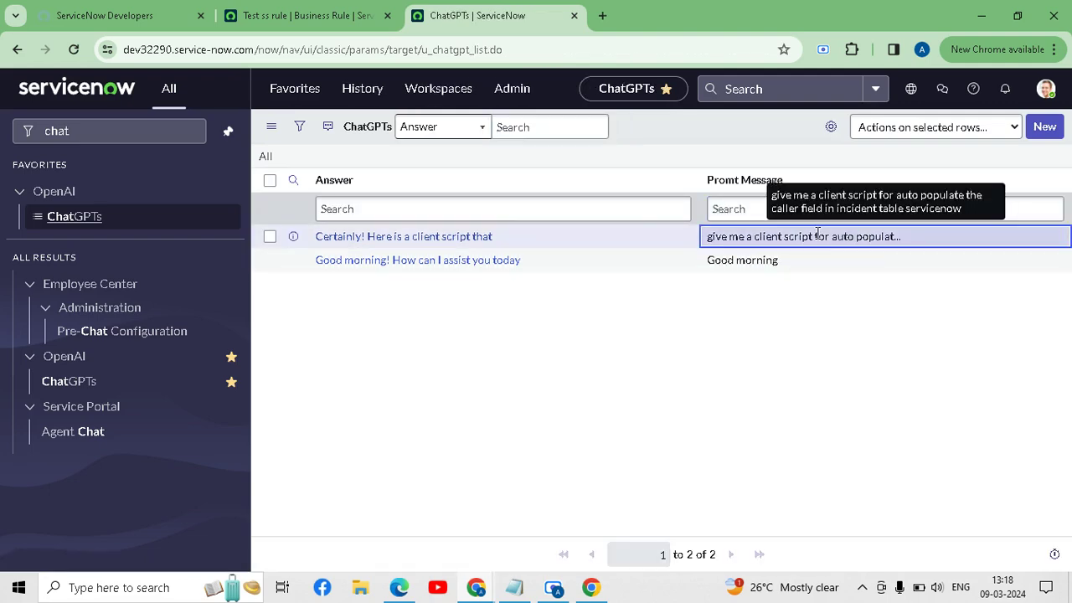
Copy the client script prompt from its Promt Message cell in the list and start a new ChatGPT record.
{"action": "double_click", "coordinate": [817, 235]}
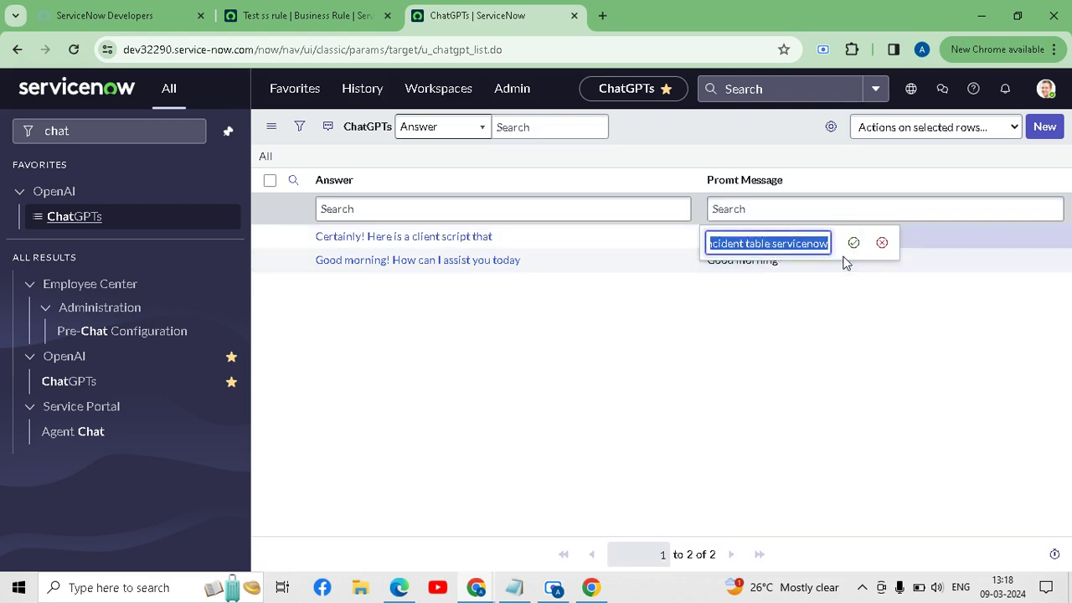
{"action": "left_click", "coordinate": [853, 242]}
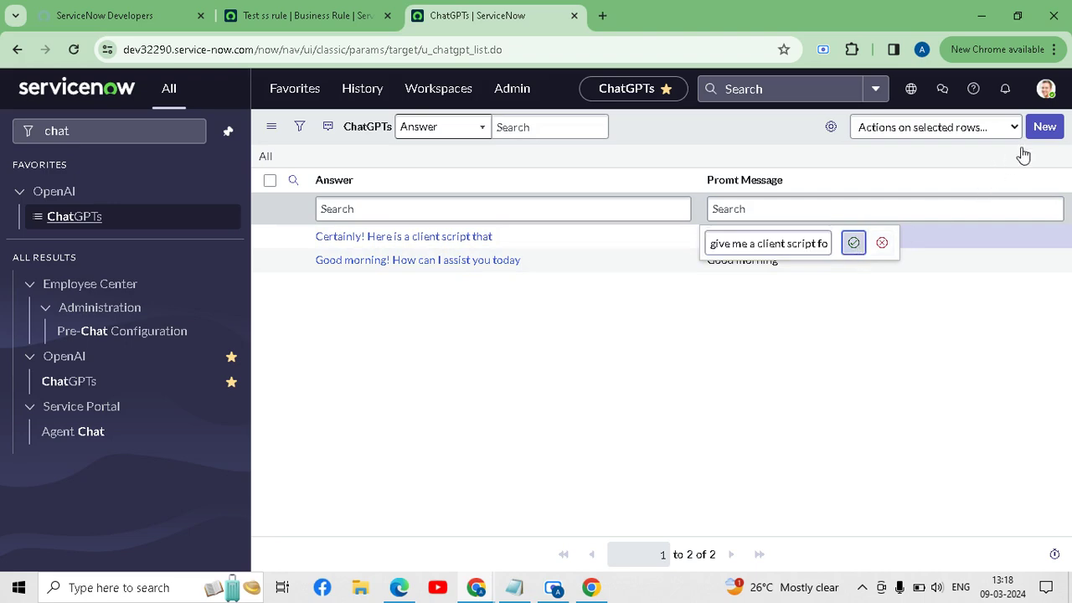
{"action": "left_click", "coordinate": [1044, 128]}
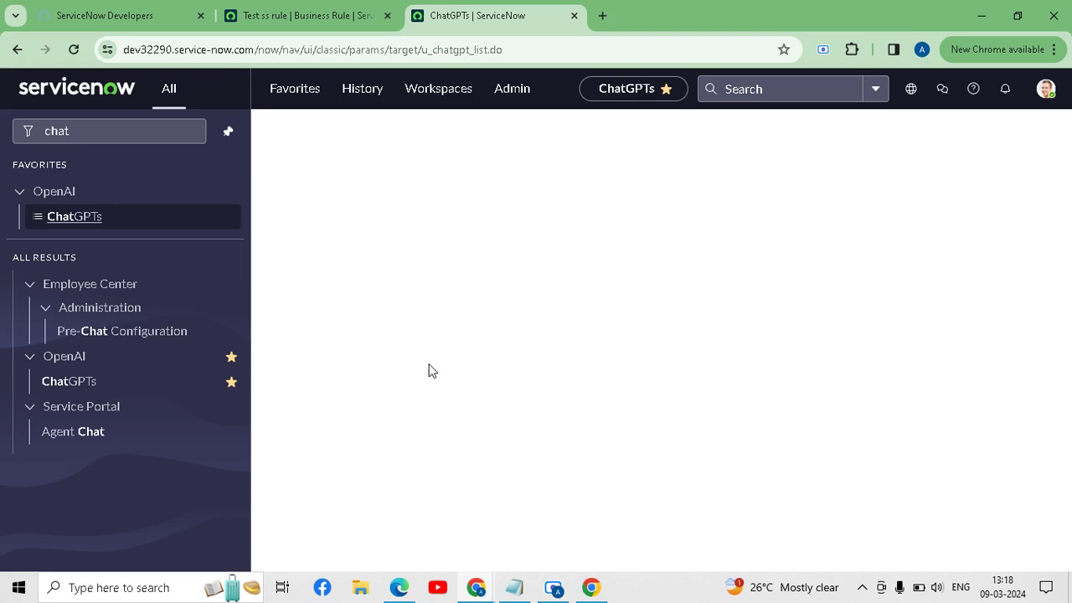
Enter "give me a client script for auto populate the caller field in incident table servicenow" as the new record's Promt Message.
{"action": "left_click", "coordinate": [742, 194]}
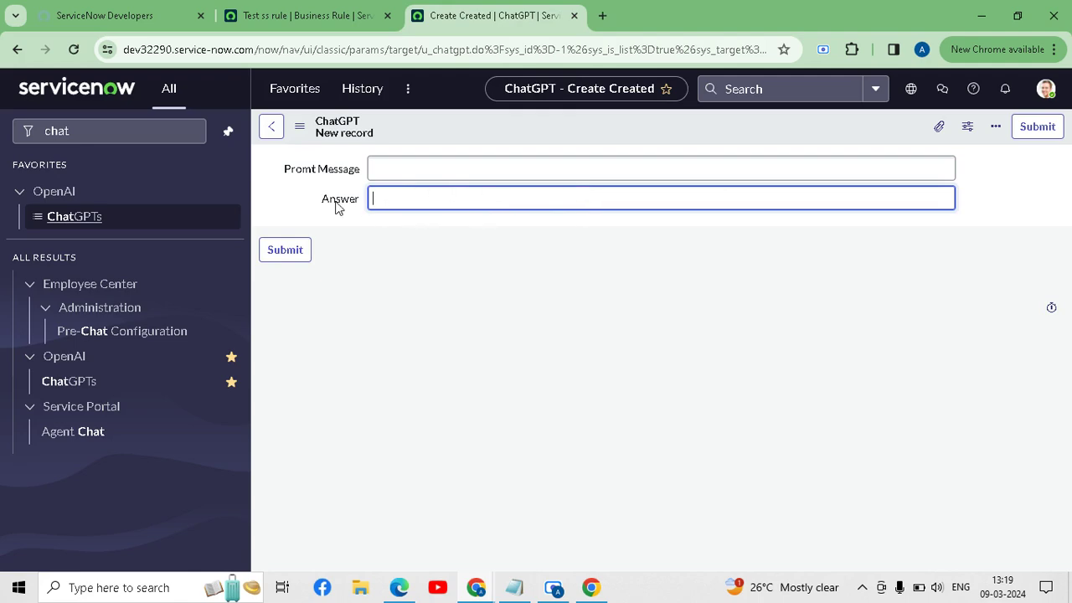
{"action": "left_click_drag", "start_coordinate": [307, 204], "coordinate": [386, 206]}
{"action": "left_click", "coordinate": [433, 210]}
{"action": "left_click_drag", "start_coordinate": [289, 208], "coordinate": [354, 202]}
{"action": "left_click", "coordinate": [423, 164]}
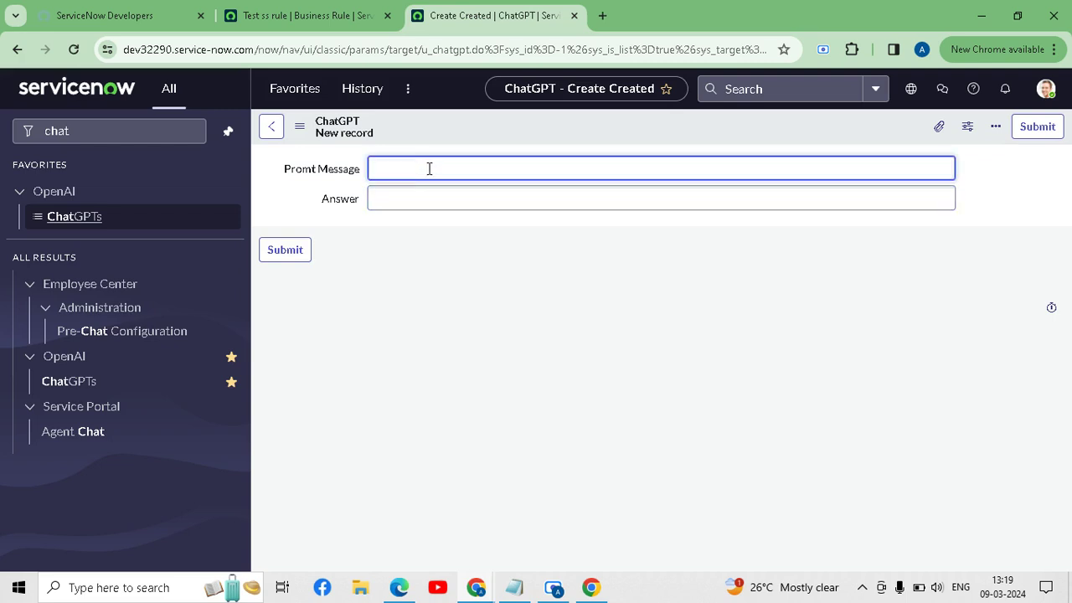
{"action": "type", "text": "give me a client script for auto populate the caller field in incident table servicenow"}
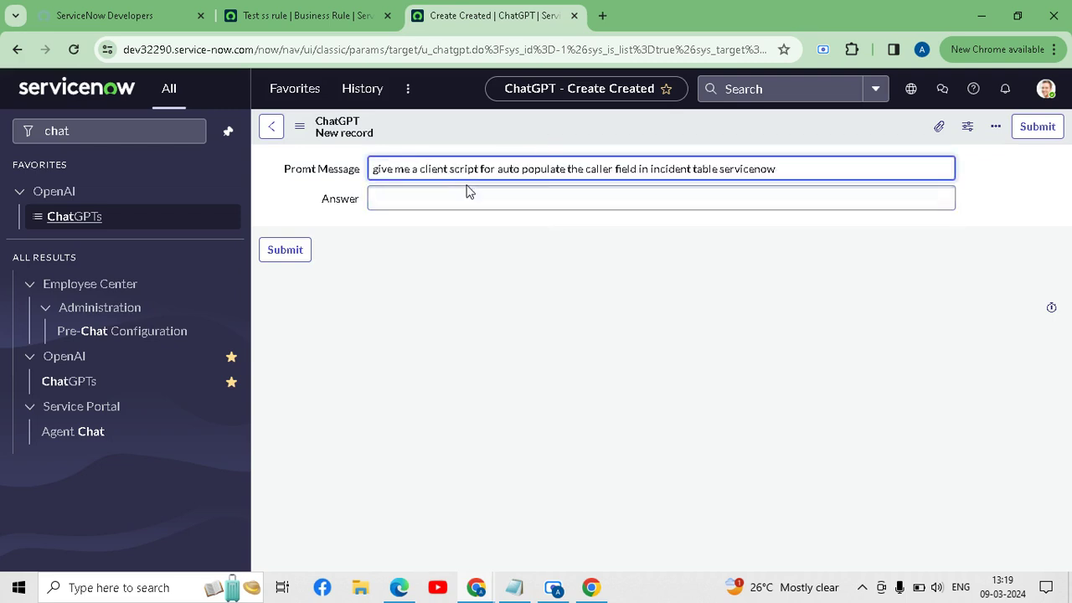
{"action": "key", "text": "alt+Tab"}
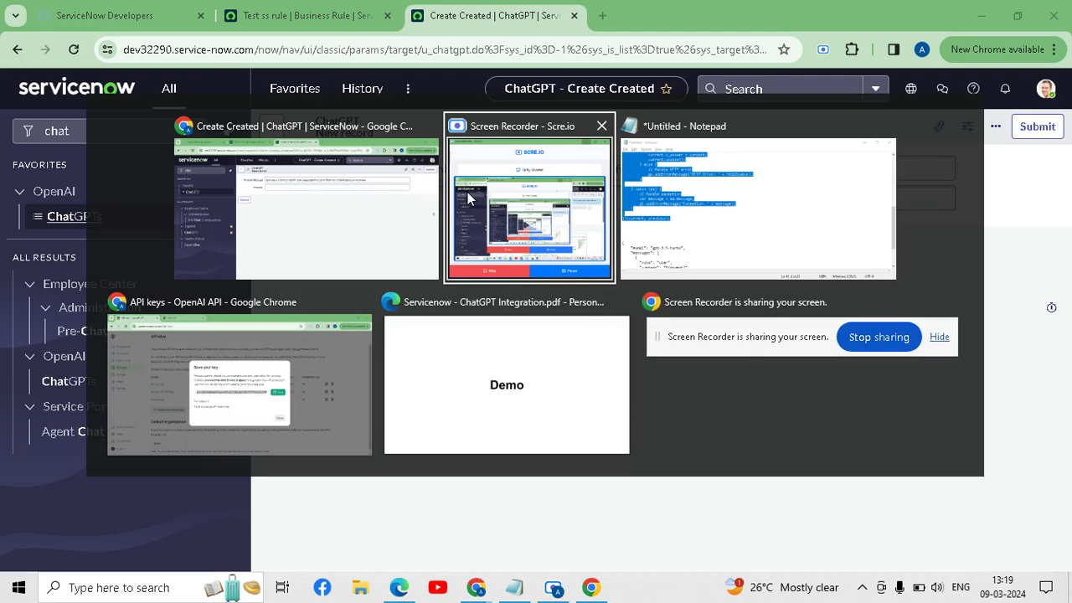
{"action": "left_click", "coordinate": [467, 192]}
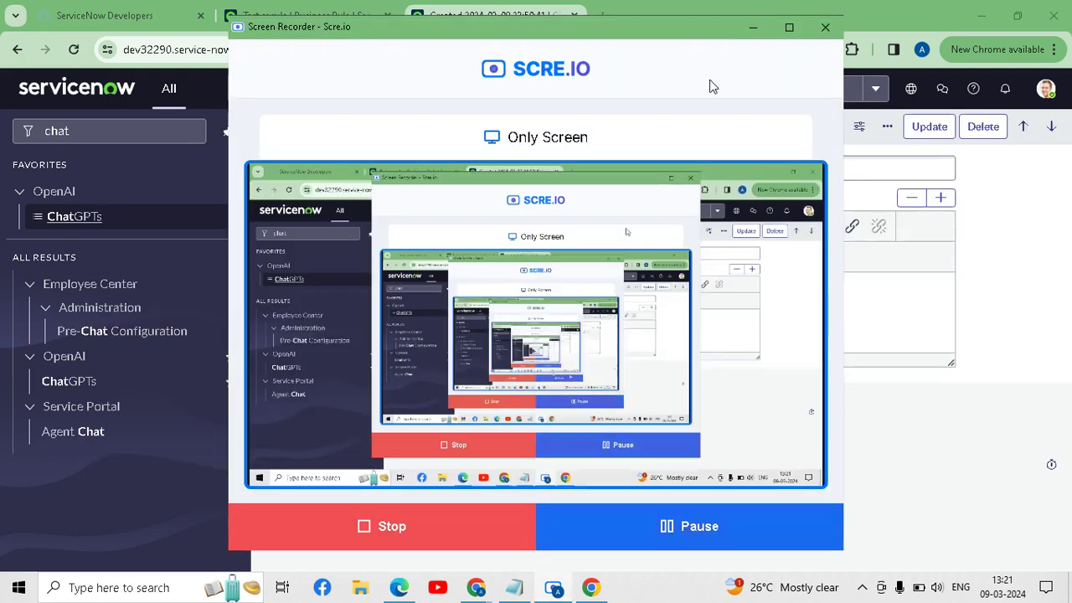
{"action": "left_click", "coordinate": [753, 26]}
Save the record containing the New answer field with Promt Message "give me a client script for auto populate the caller field in incident table servicenow".
{"action": "left_click", "coordinate": [439, 309]}
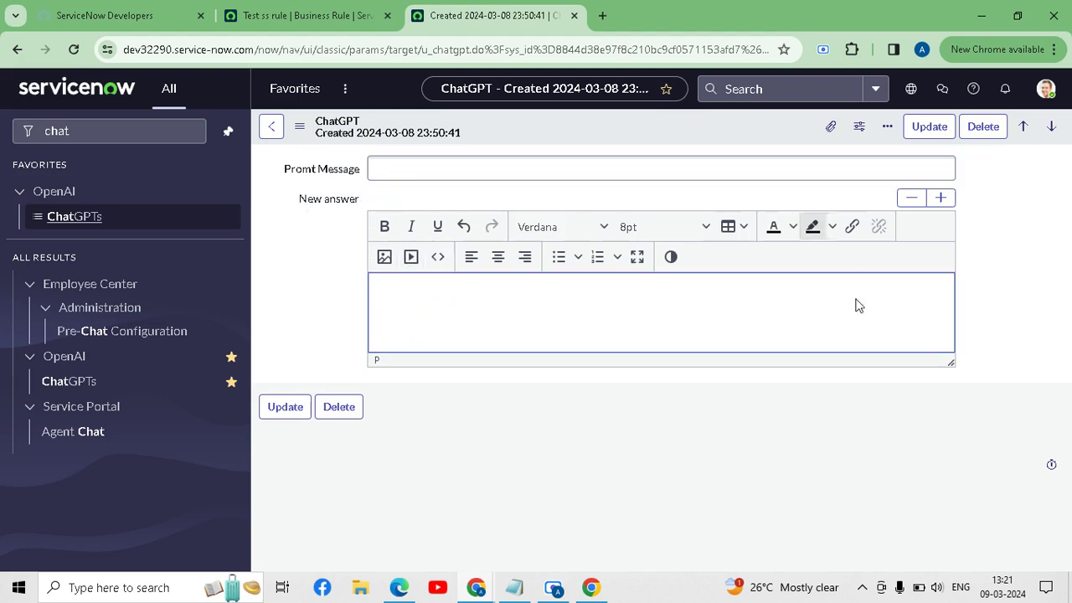
{"action": "left_click", "coordinate": [391, 167]}
{"action": "type", "text": "give me a client script for auto populate the caller field in incident table servicenow"}
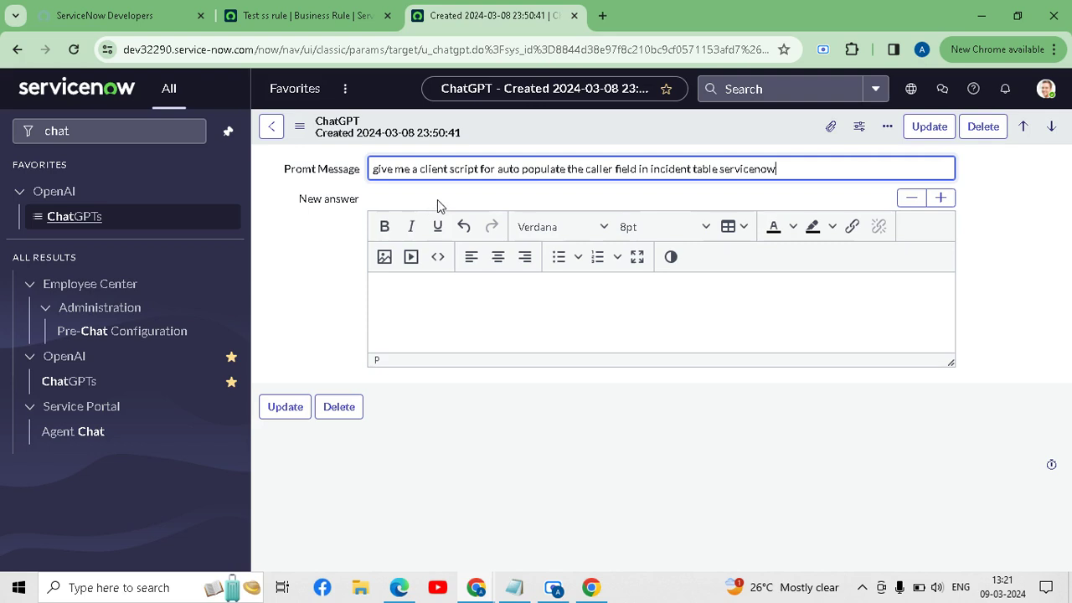
{"action": "right_click", "coordinate": [566, 120]}
{"action": "left_click", "coordinate": [593, 133]}
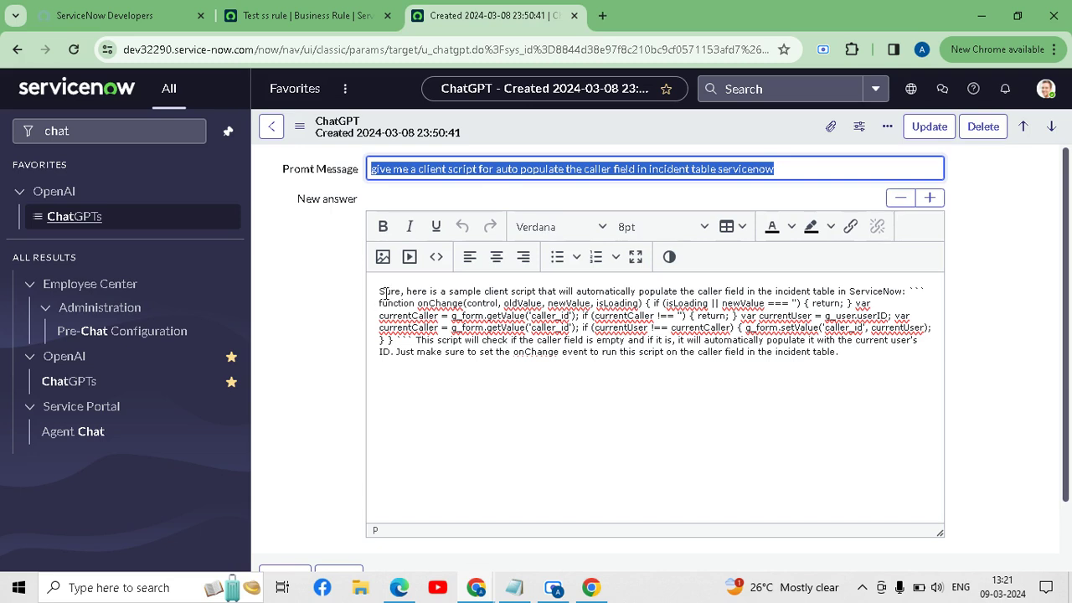
{"action": "left_click", "coordinate": [627, 381]}
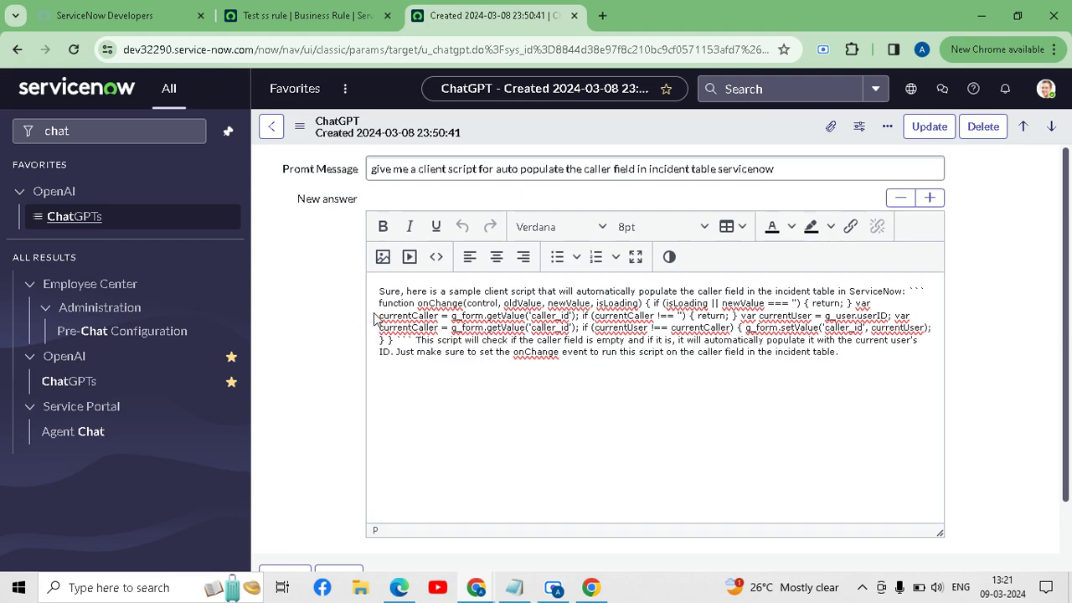
{"action": "key", "text": "alt+Tab"}
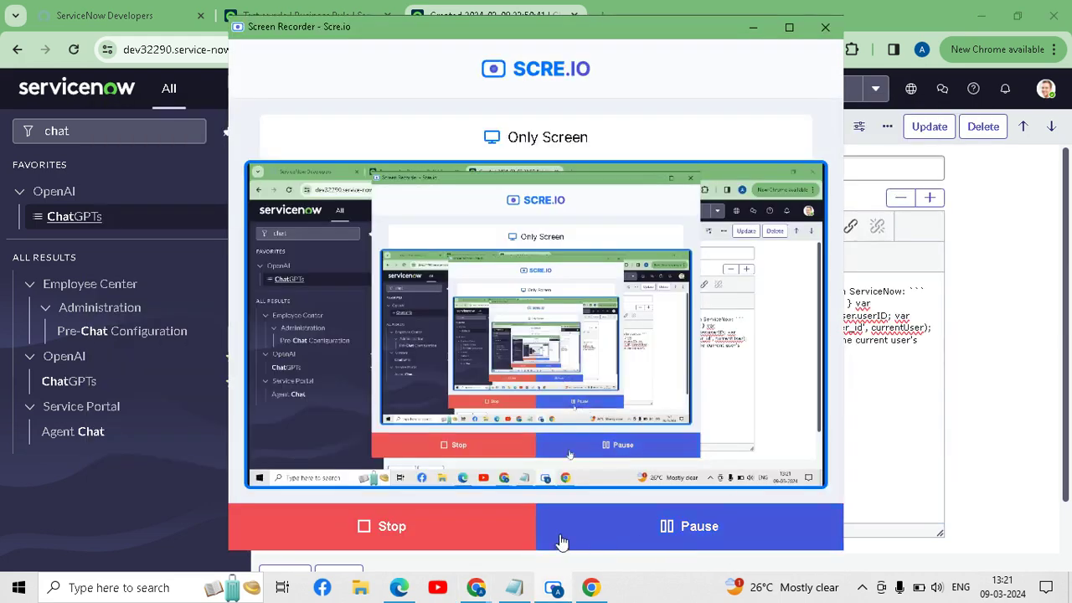